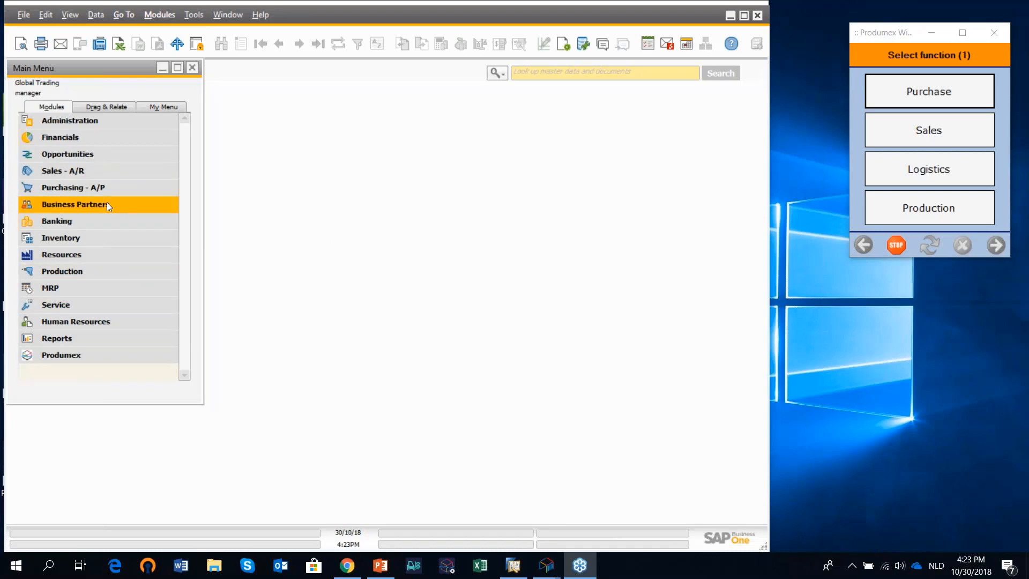
Find the vendor Stone Traders Supply in Business Partner Master Data and view its Produmex settings
left_click(108, 205)
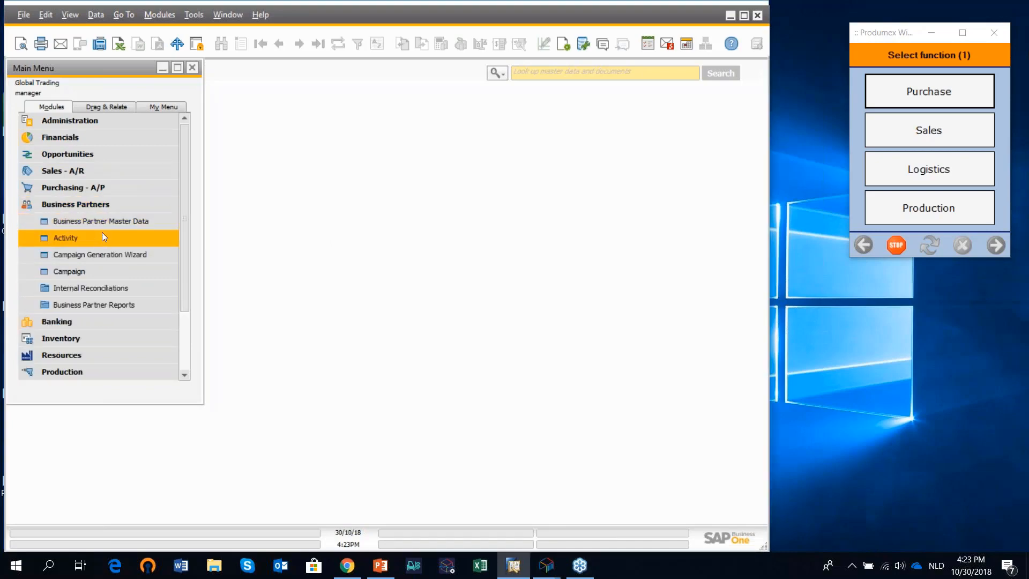
left_click(107, 222)
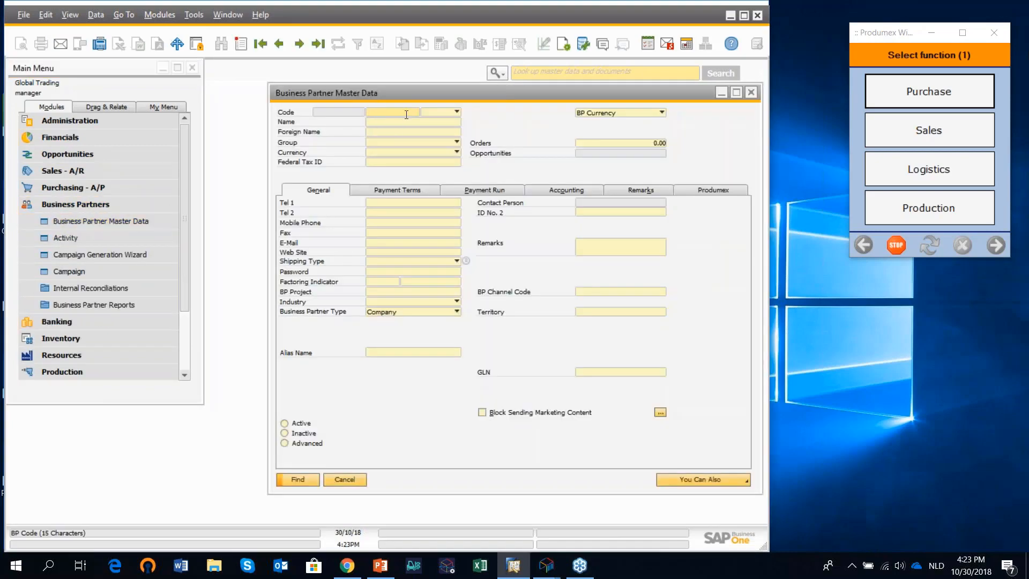
left_click(457, 112)
left_click(454, 134)
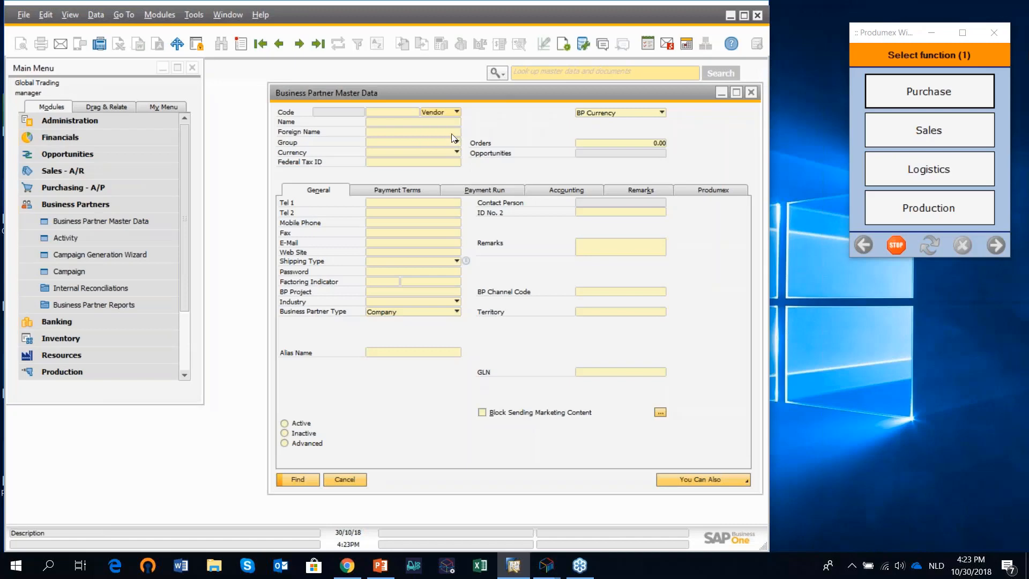
left_click(299, 480)
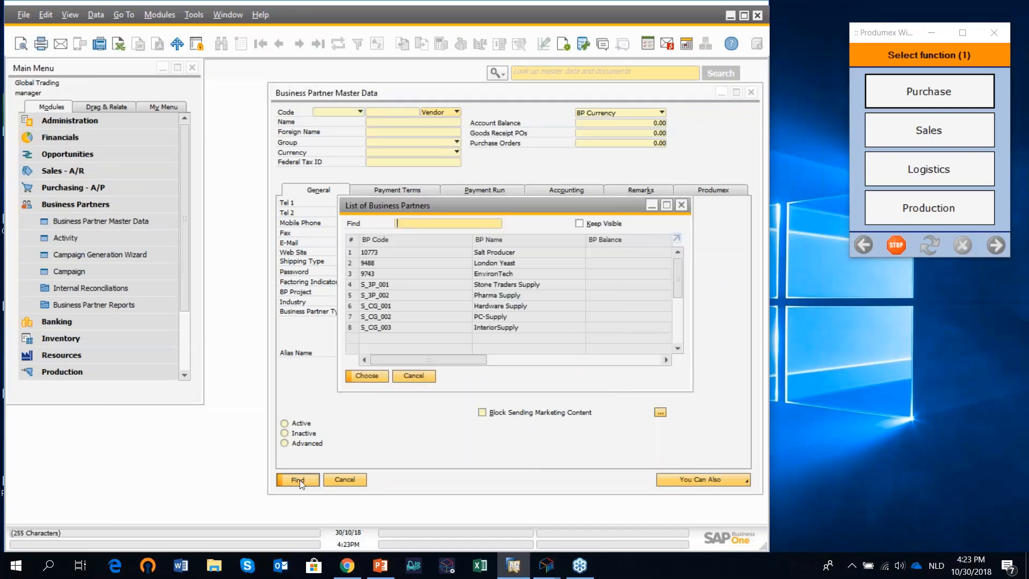
left_click(528, 286)
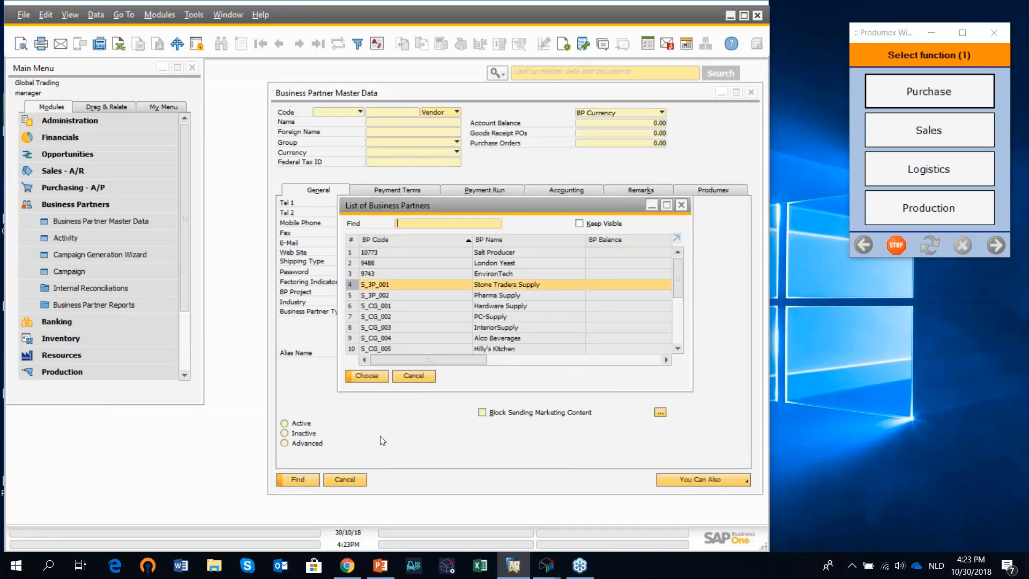
left_click(367, 376)
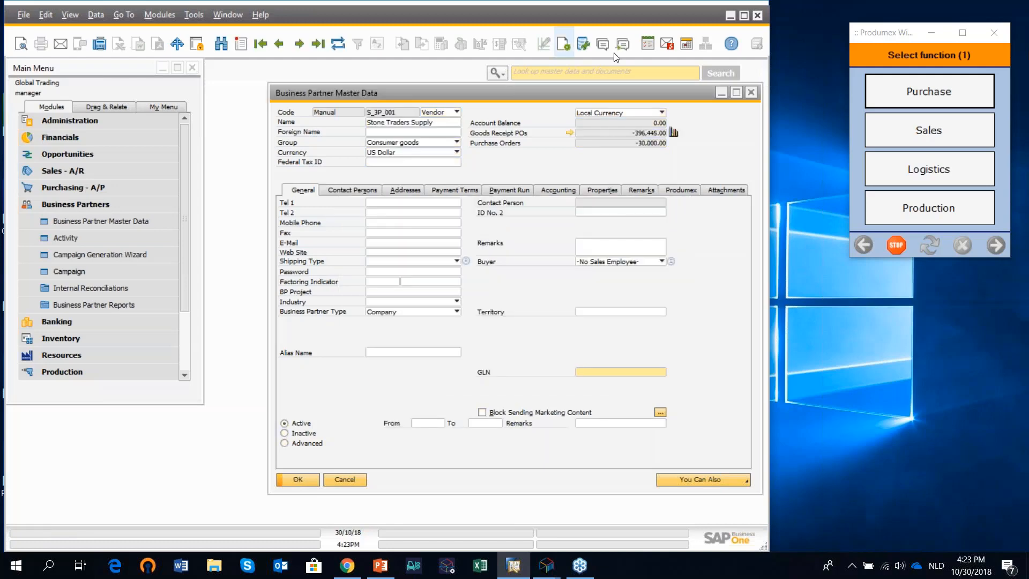
left_click_drag(622, 95, 540, 84)
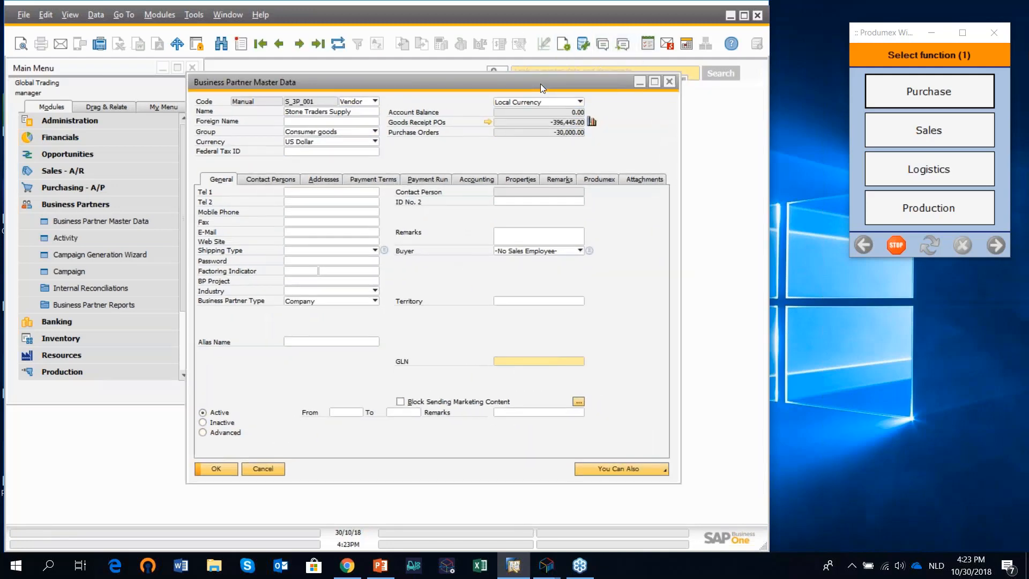
left_click(609, 179)
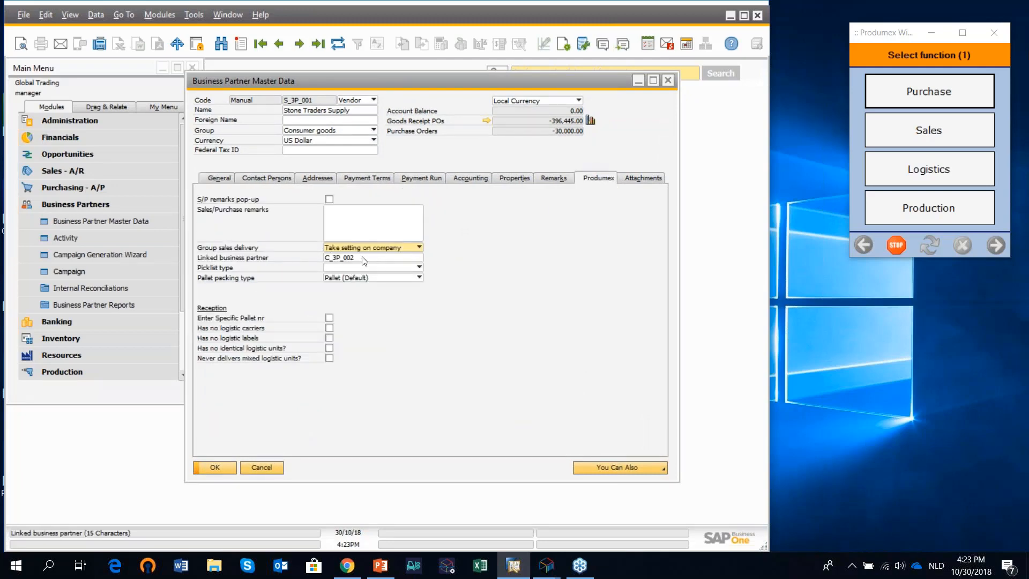
Look up the customer StoneTraders Invoice, view its Produmex settings, and close the record
left_click(222, 45)
left_click(371, 98)
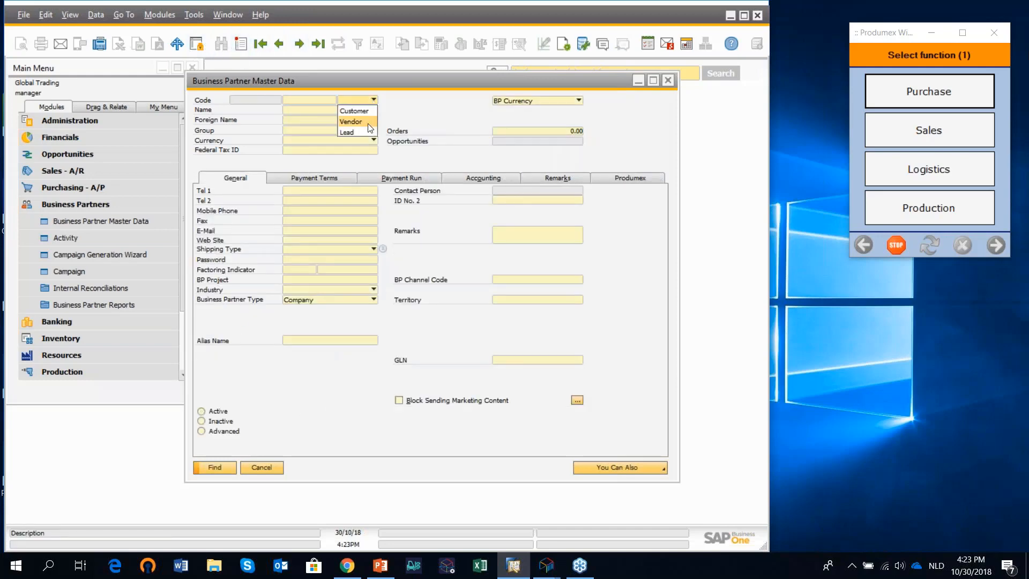
left_click(369, 112)
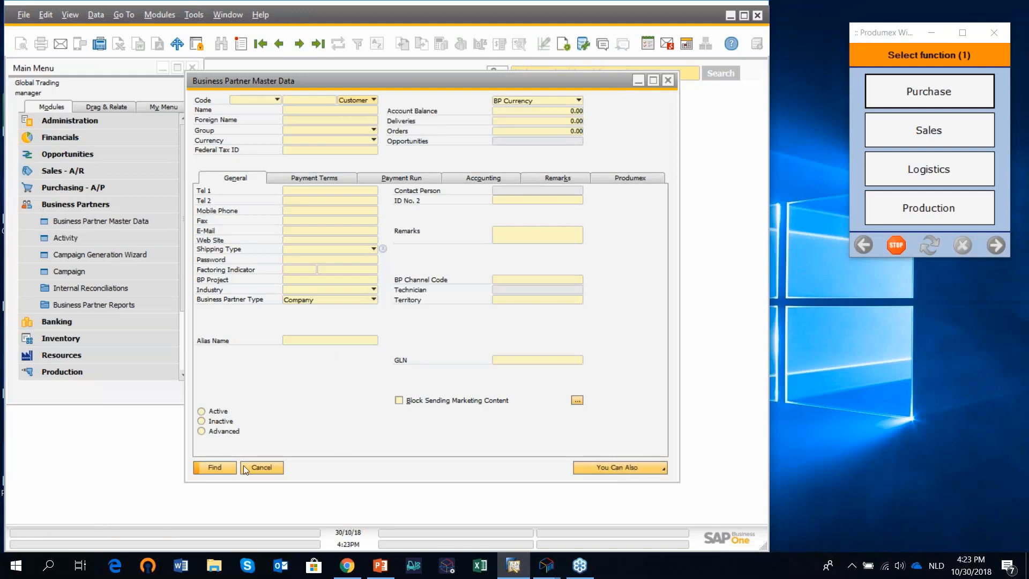
left_click(215, 468)
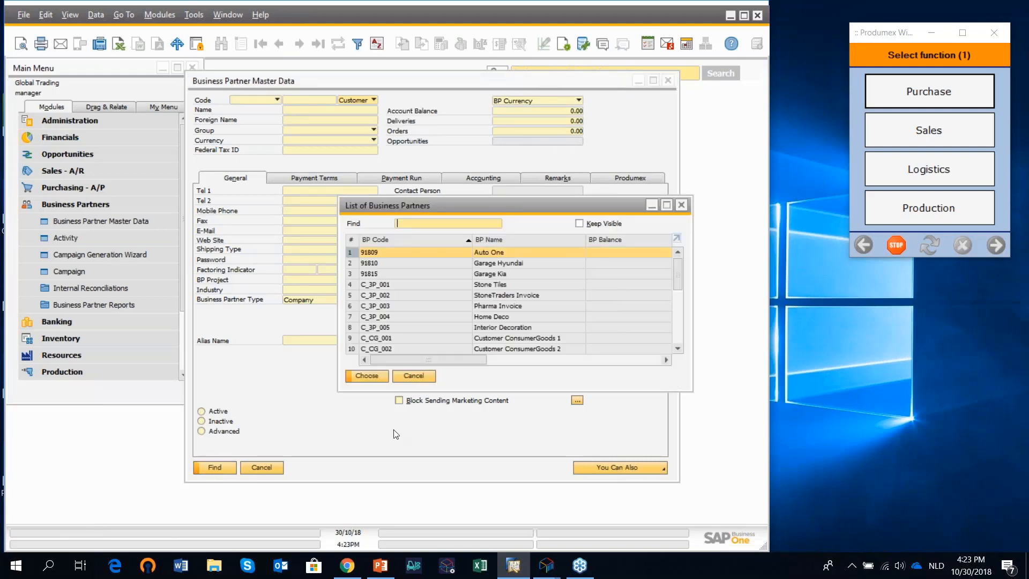
left_click(523, 298)
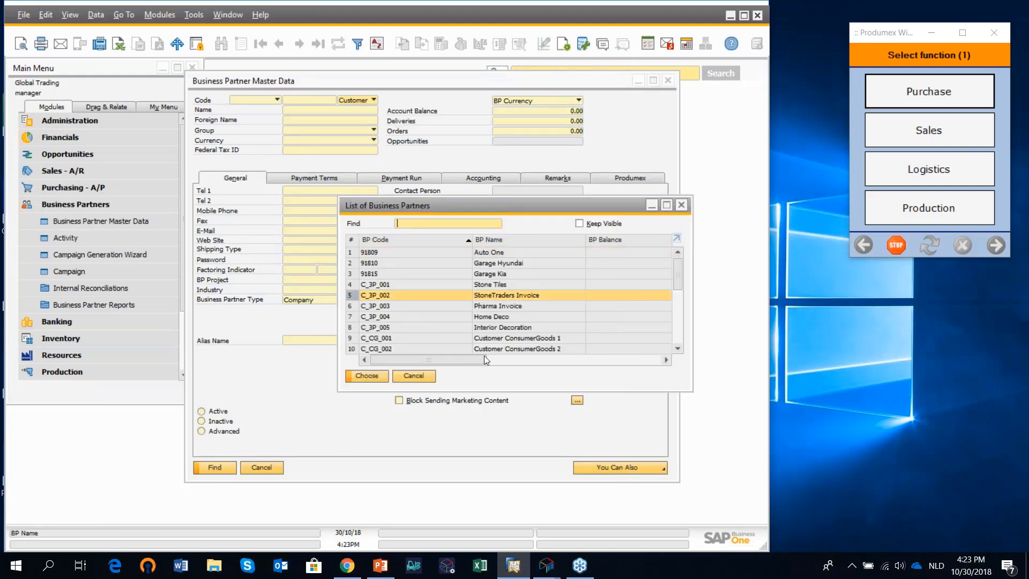
left_click(366, 376)
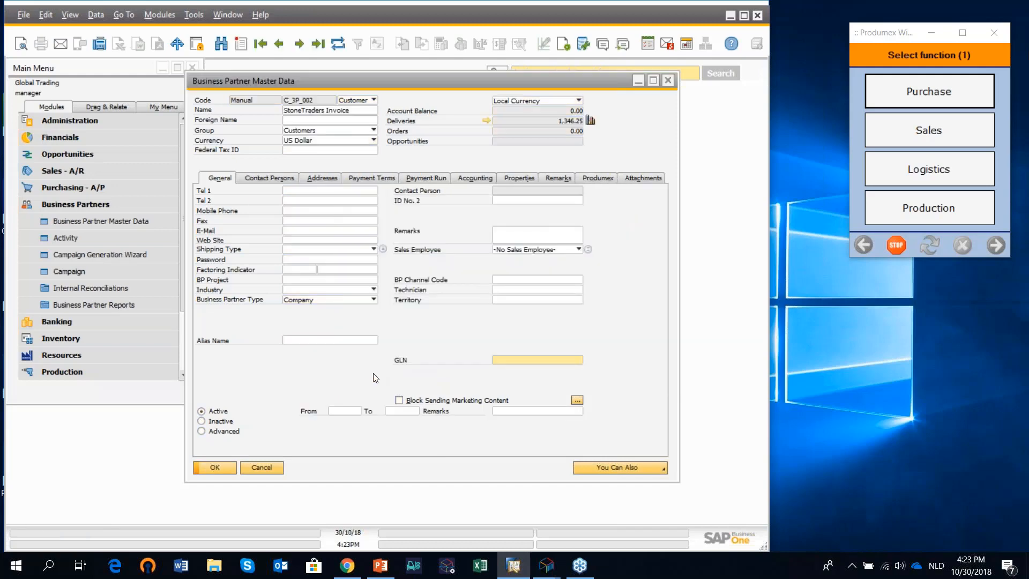
left_click(609, 178)
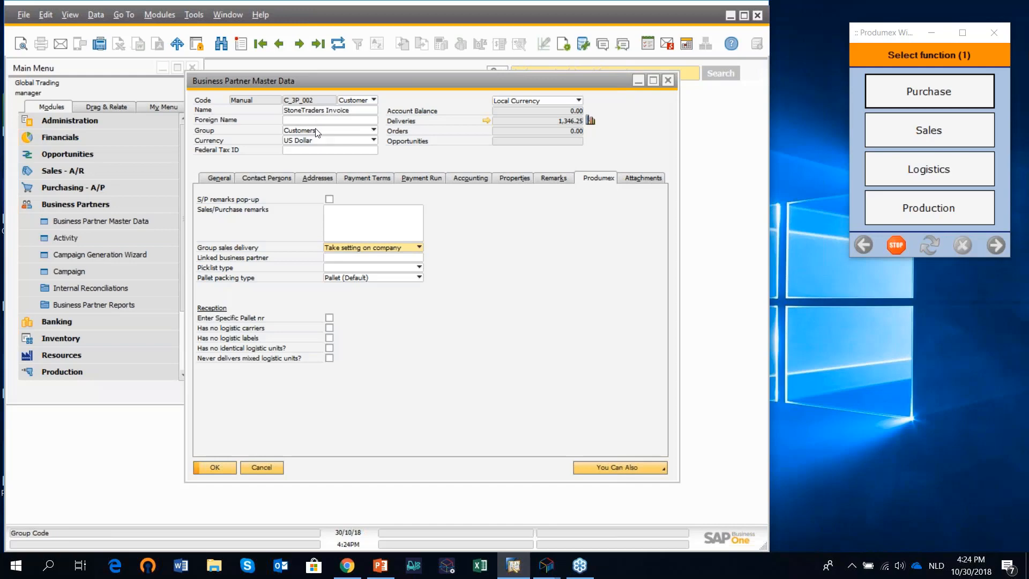
left_click(674, 86)
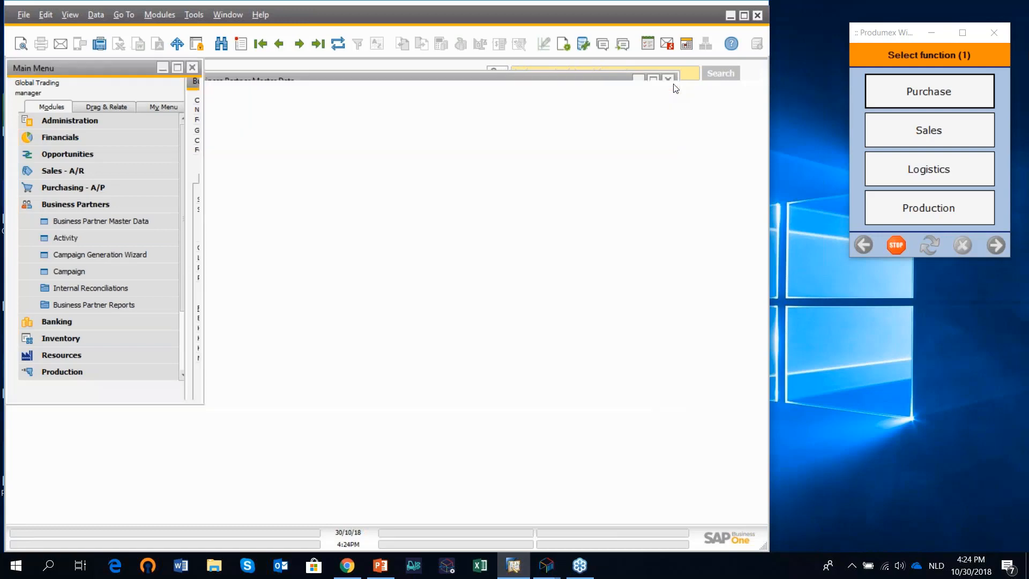
Look up the customer Home Deco in Business Partner Master Data, check its linked business partner, and close the record
left_click(115, 220)
left_click(353, 100)
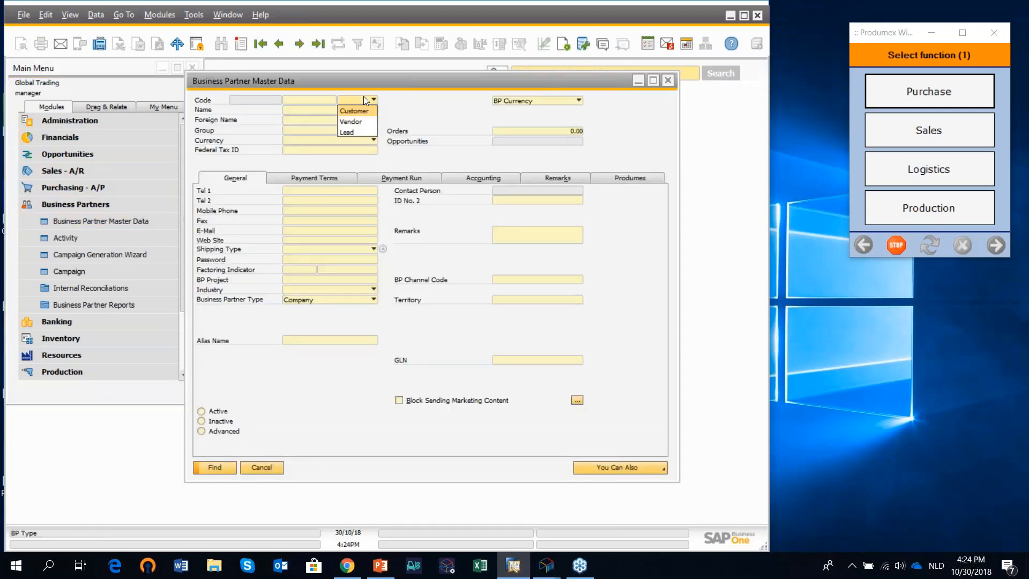
left_click(364, 112)
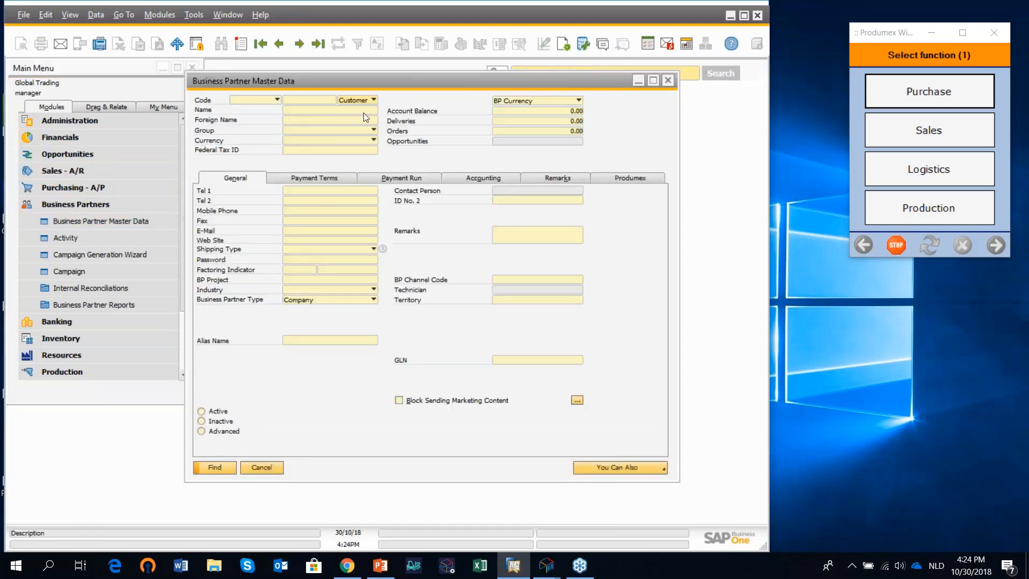
left_click(216, 468)
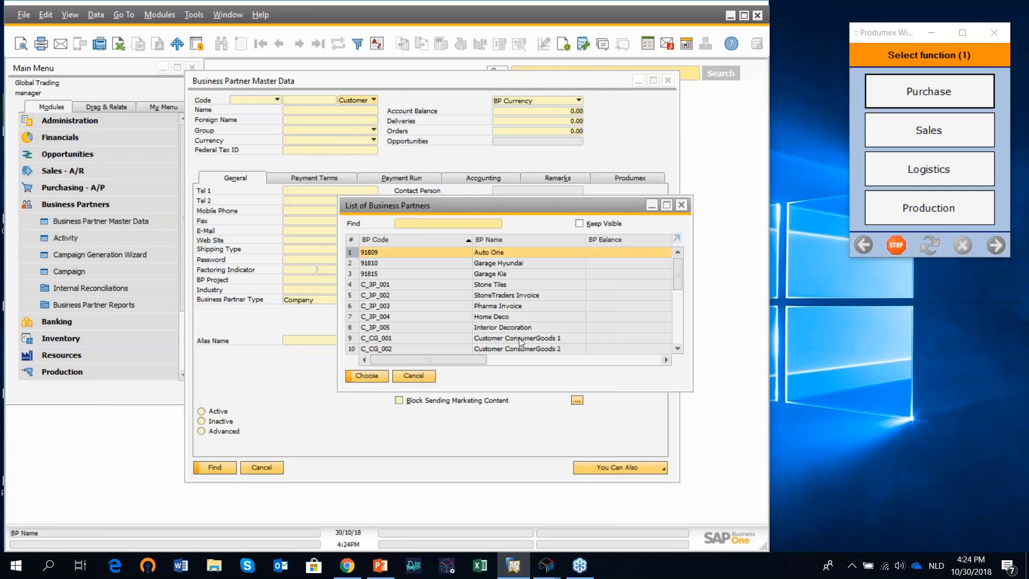
left_click(509, 315)
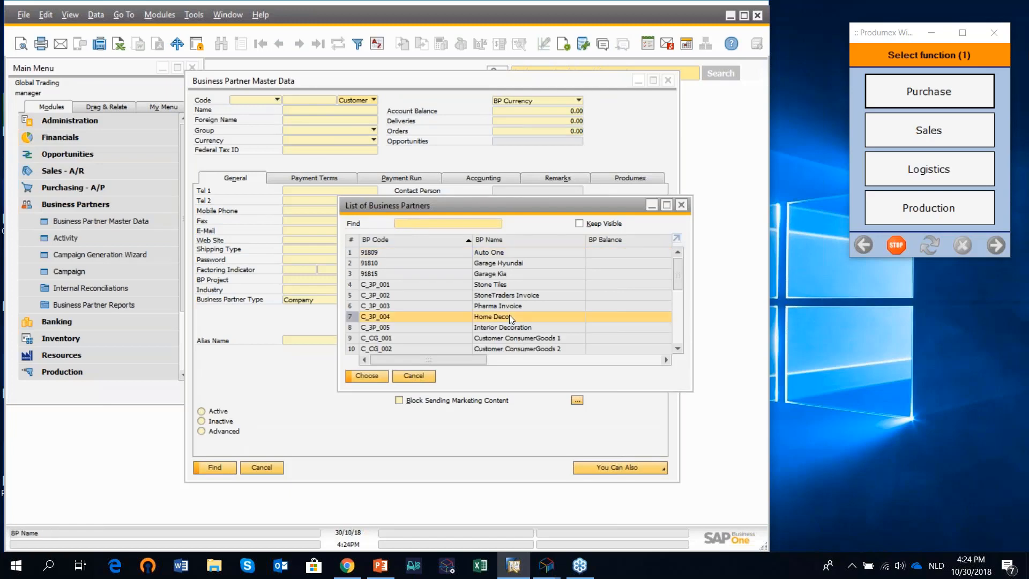
left_click(366, 375)
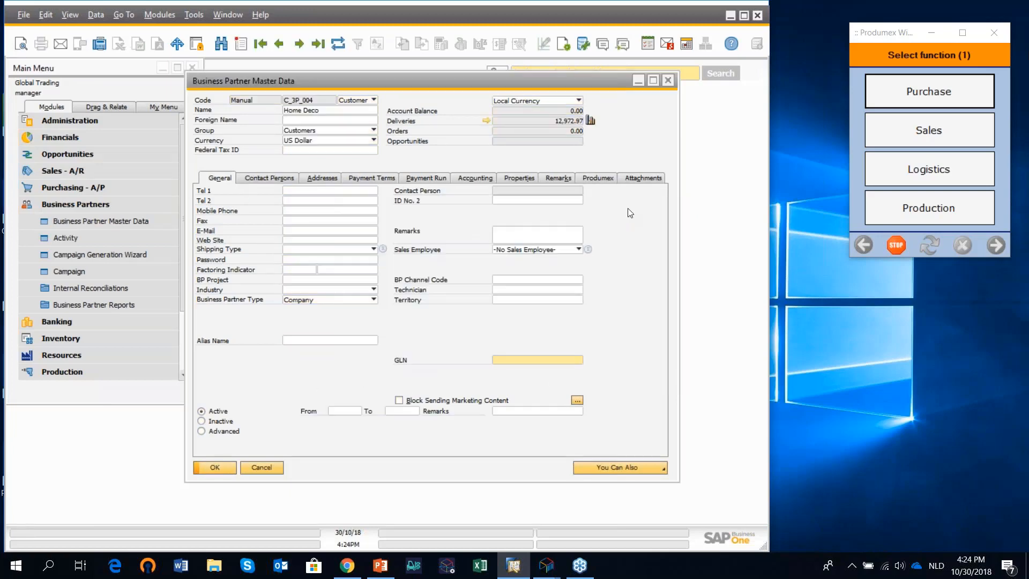
left_click(607, 180)
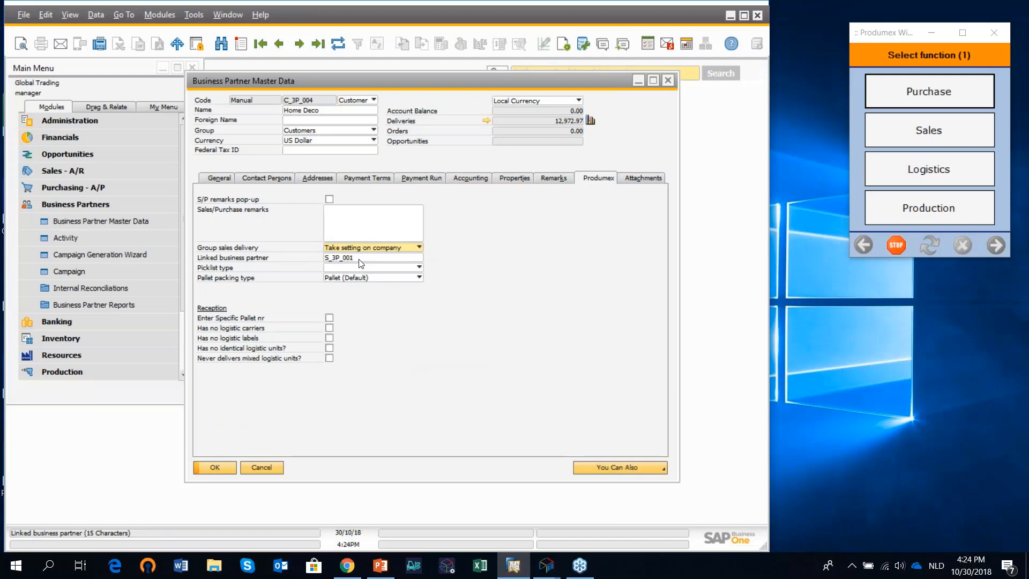
left_click(673, 83)
Search Item Master Data for all items with * and open DIS_CG_FG_003, Ecowood Natural Oak
left_click(155, 202)
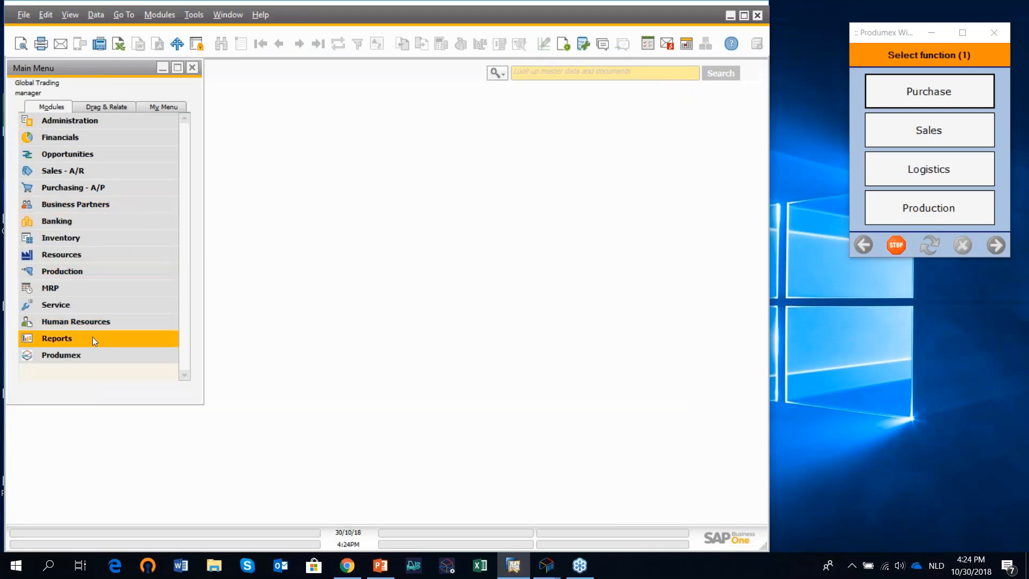
left_click(87, 242)
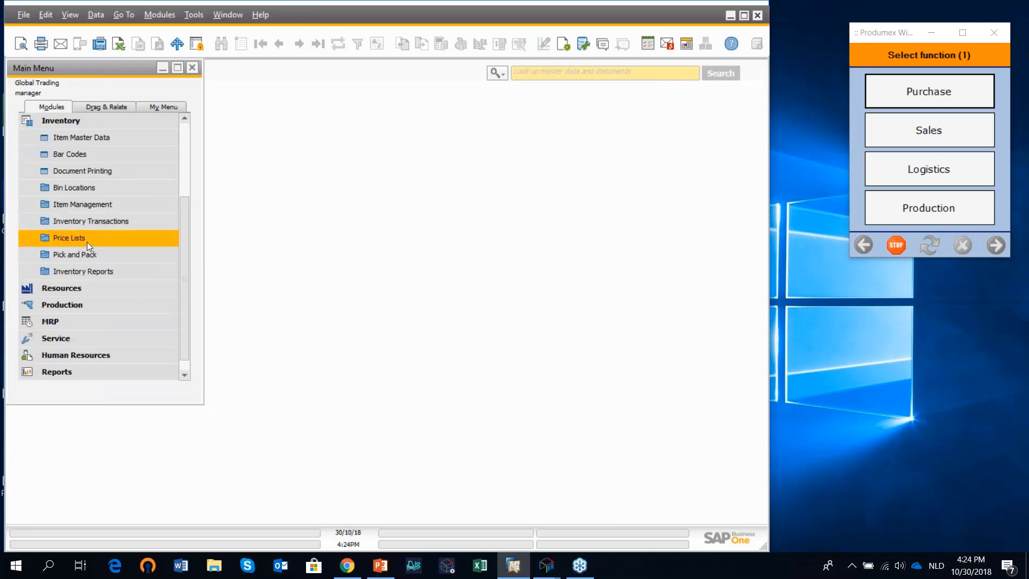
left_click(113, 143)
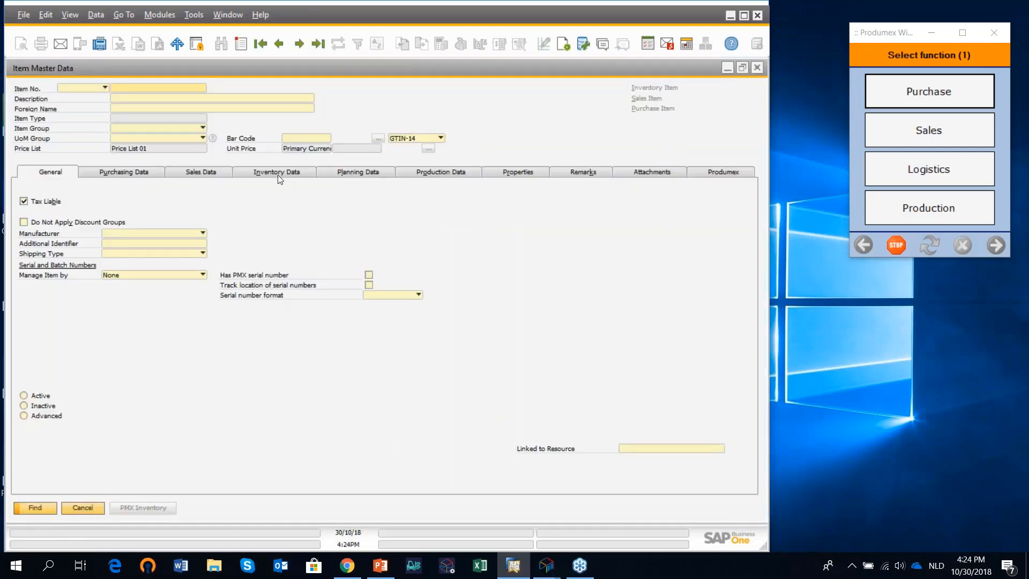
type("*")
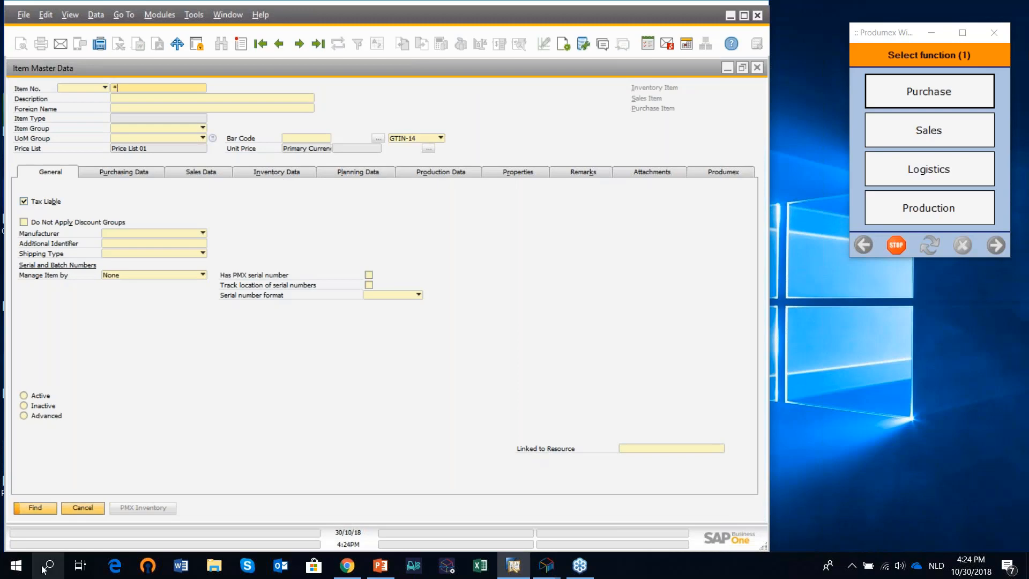
left_click(43, 507)
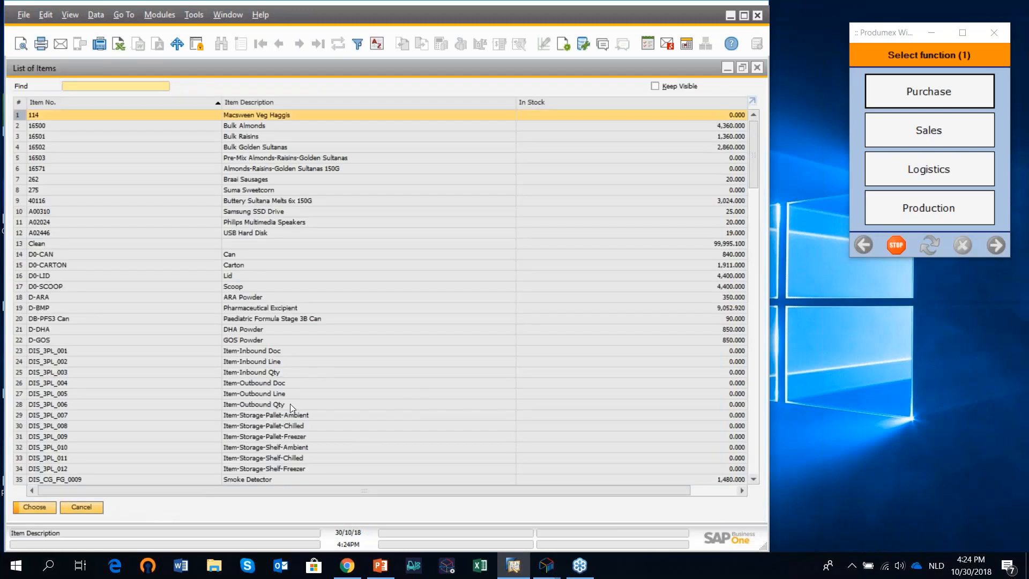
scroll(291, 403, "down", 1)
scroll(291, 403, "down", 3)
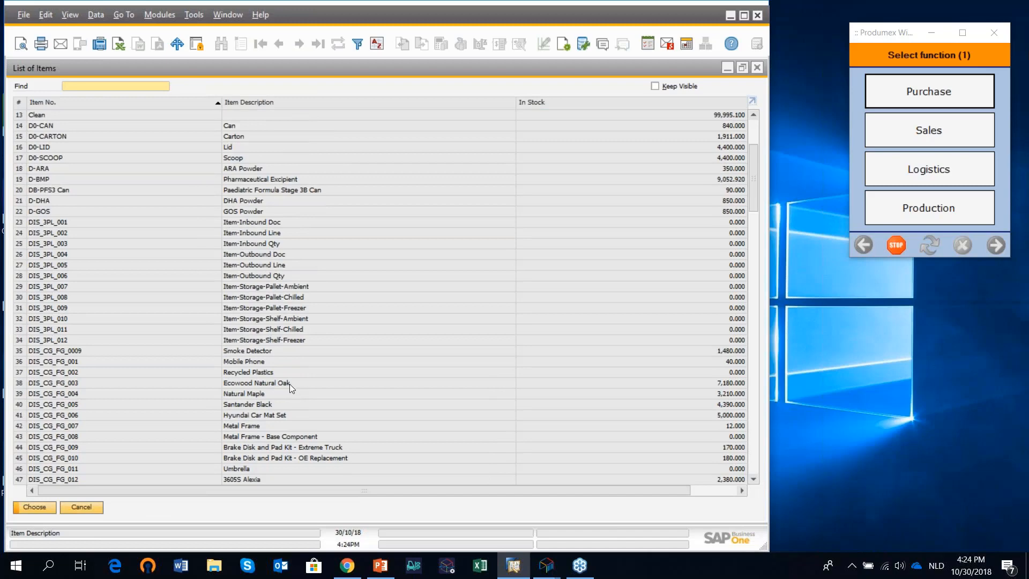
left_click(290, 384)
left_click(49, 509)
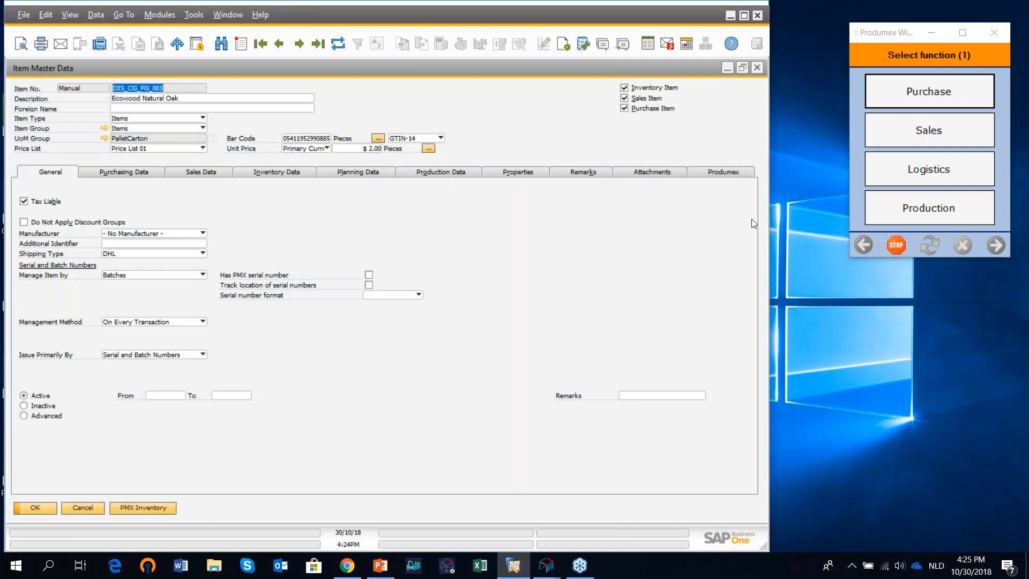
Review the item's Produmex inventory, purchase, sales and 3PL settings, plus its general and purchasing data
left_click(723, 174)
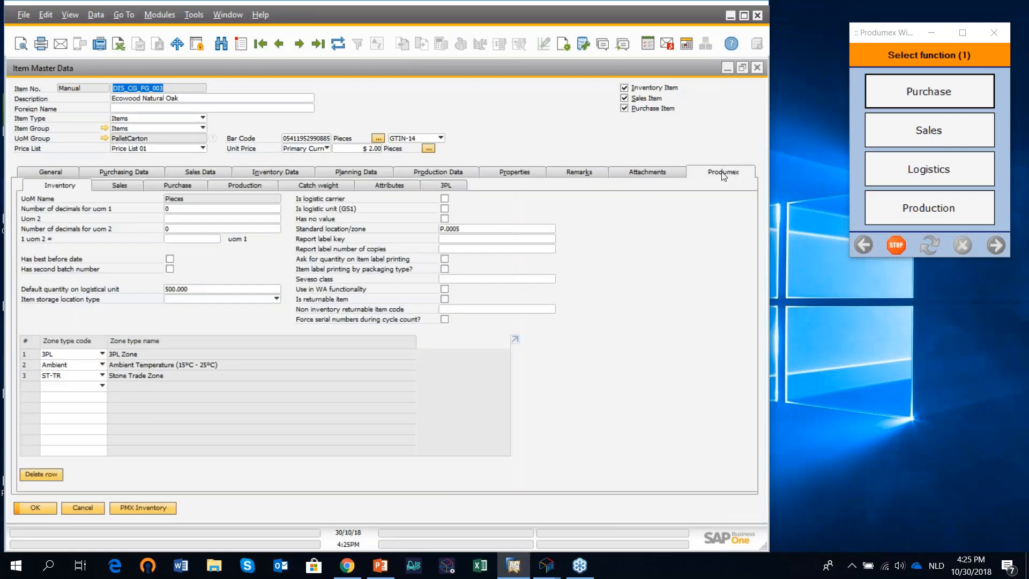
left_click(181, 184)
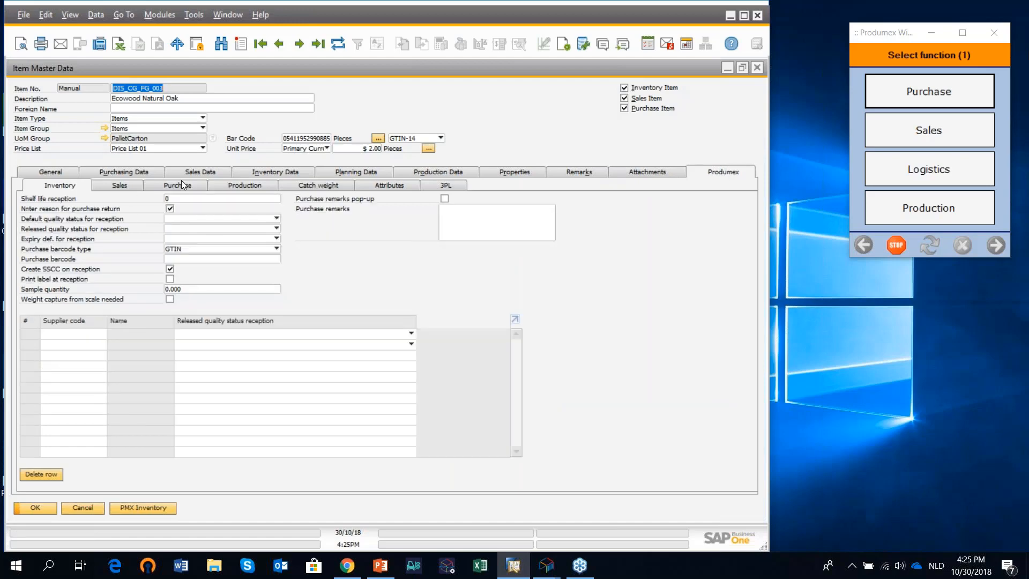
left_click(70, 188)
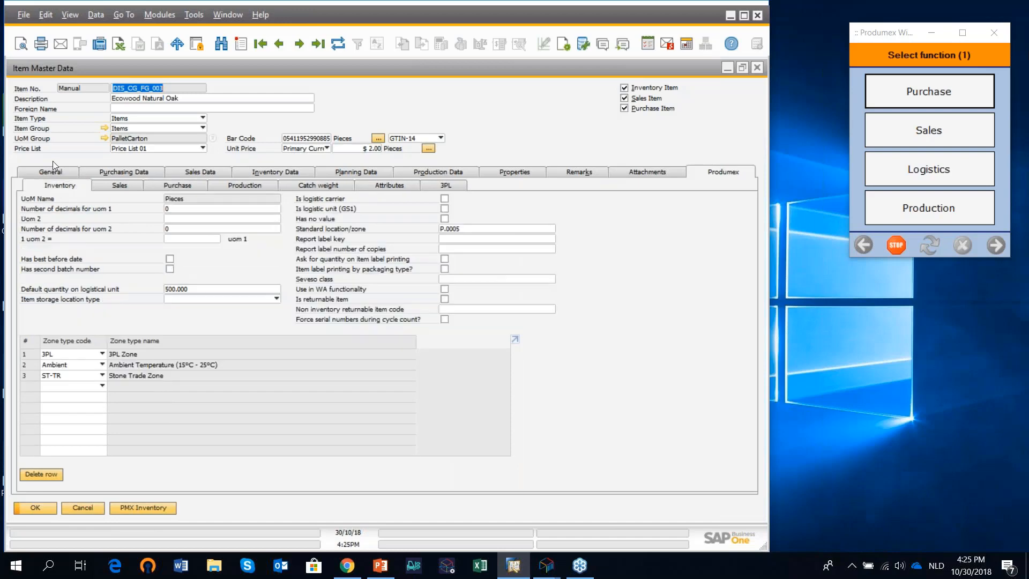
left_click(117, 185)
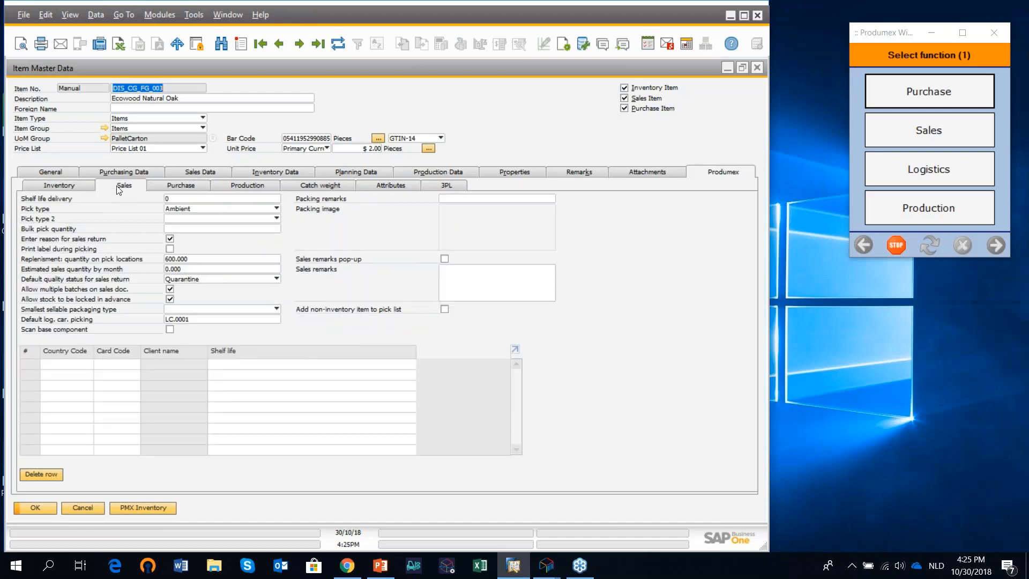
left_click(441, 187)
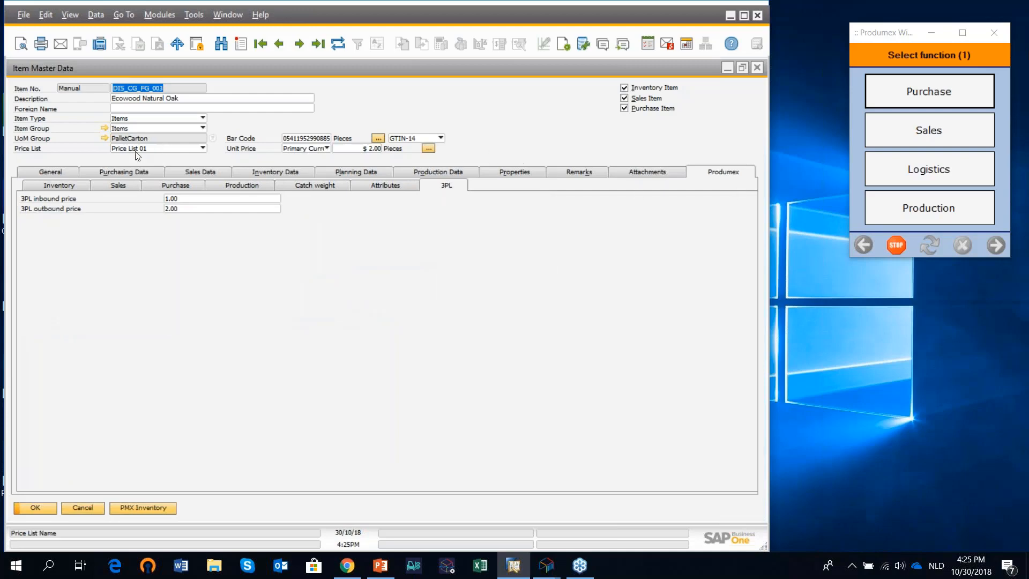
left_click(62, 171)
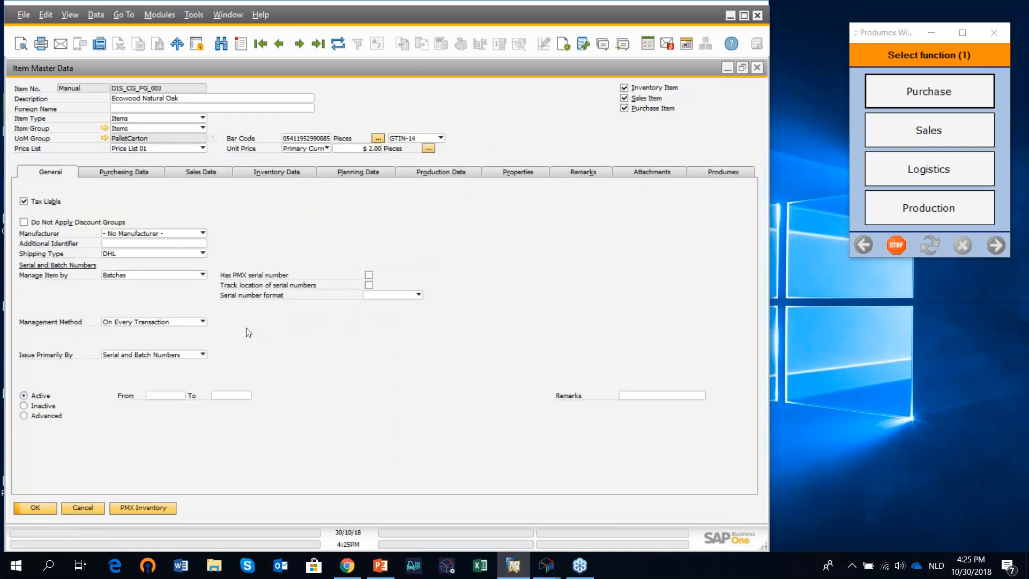
left_click(137, 172)
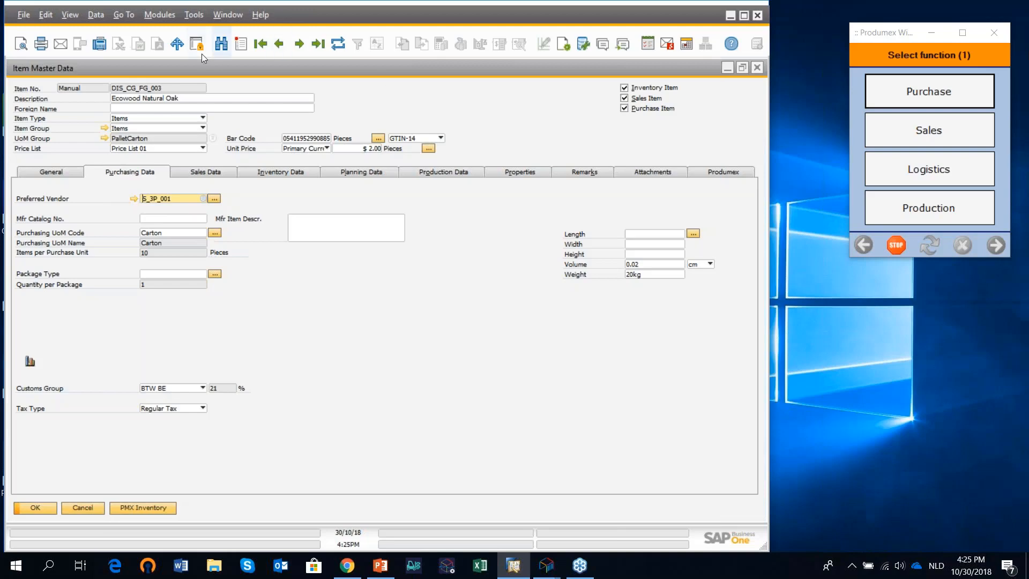
Browse forward to item DIS_CG_FG_005, Santander Black, review its Produmex inventory and 3PL settings, and close the record
left_click(299, 44)
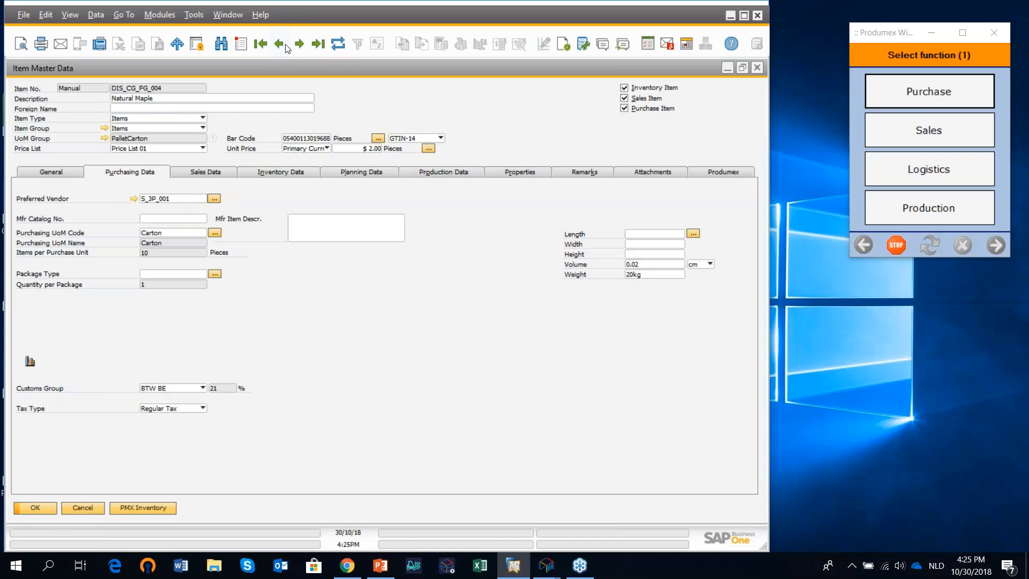
left_click(300, 44)
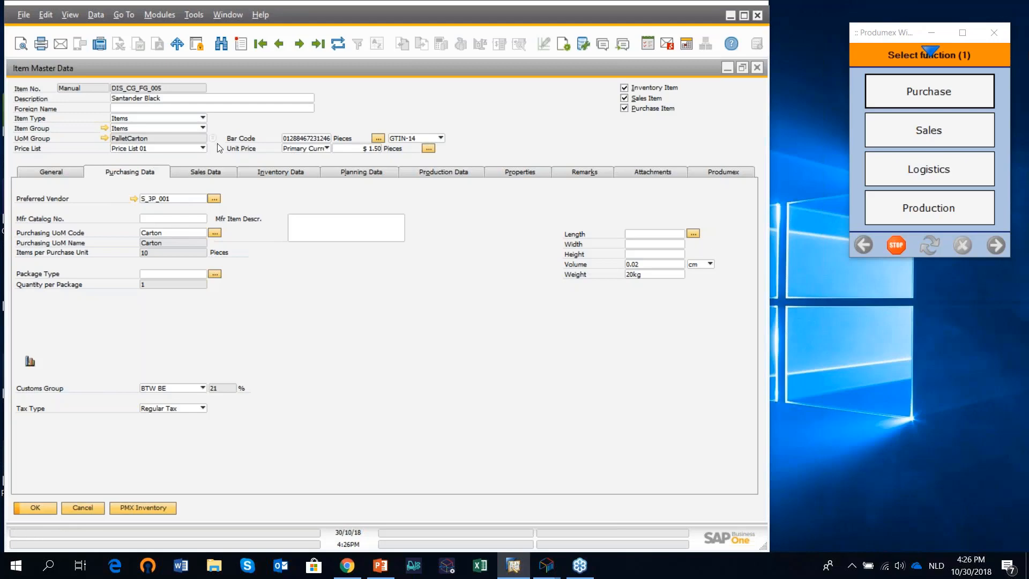
left_click(726, 172)
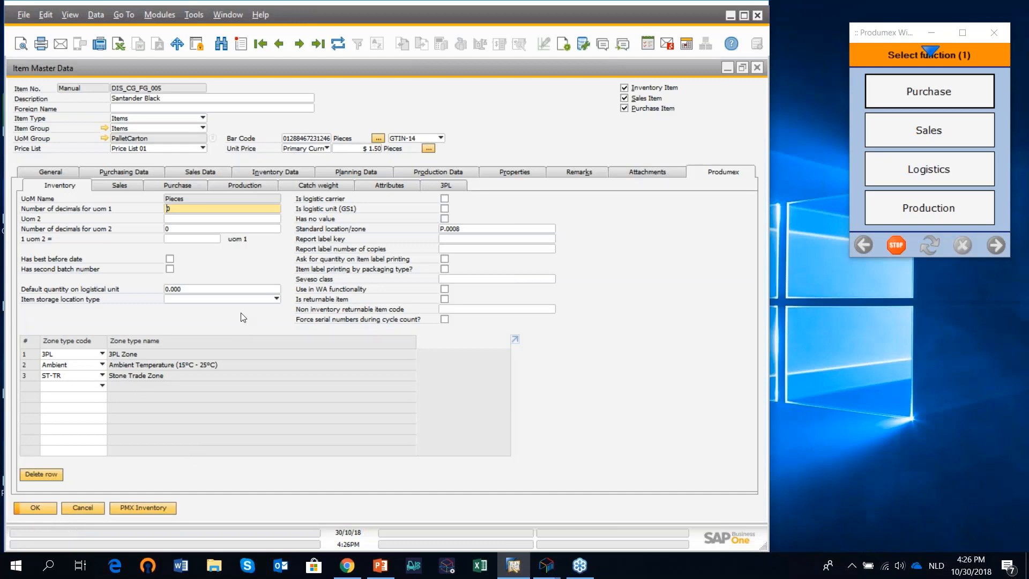
left_click(446, 186)
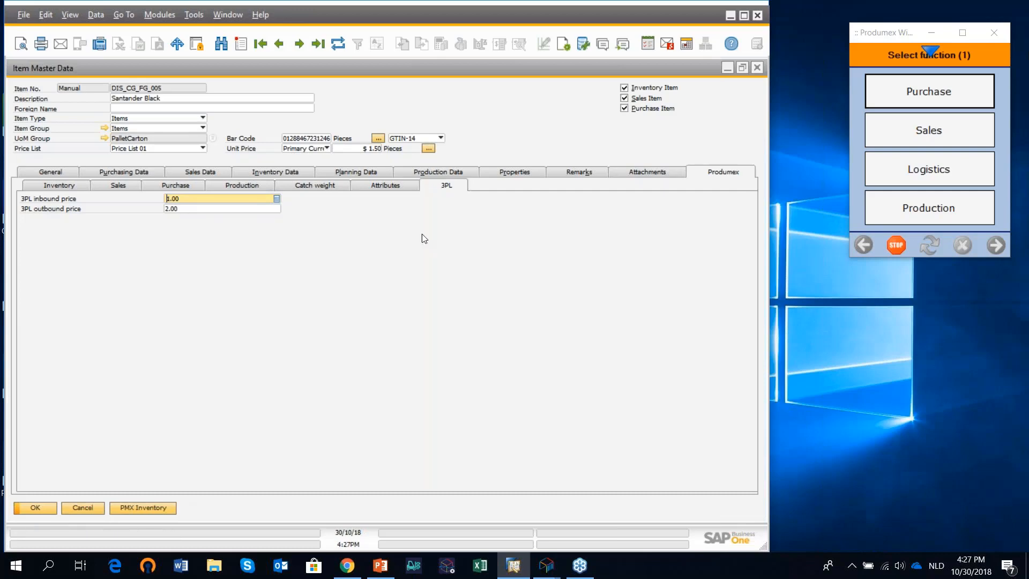
left_click(758, 68)
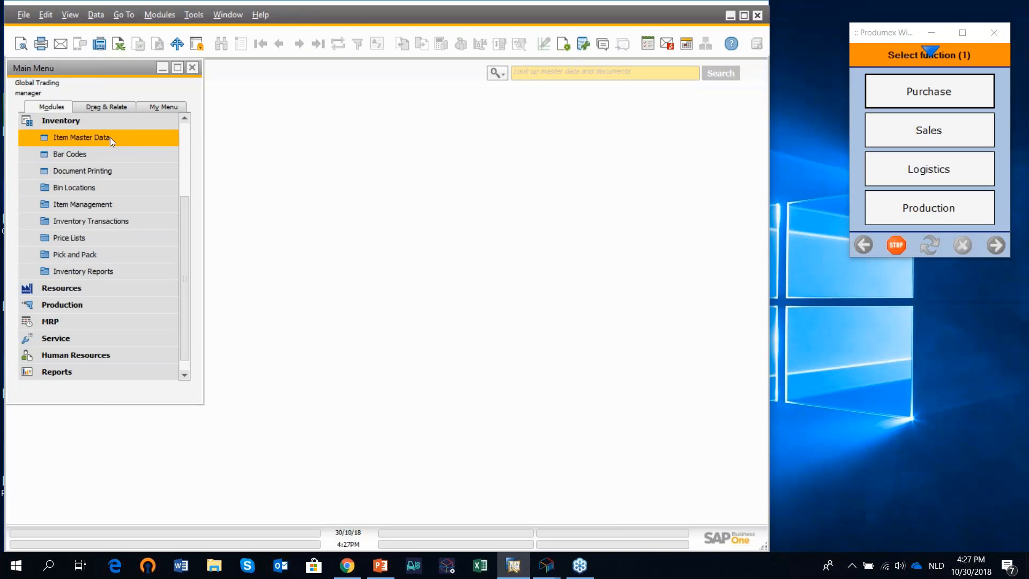
Search Item Master Data for all items with * and open the 3PL service item DIS_3PL_007, Item-Storage-Pallet-Ambient
left_click(110, 137)
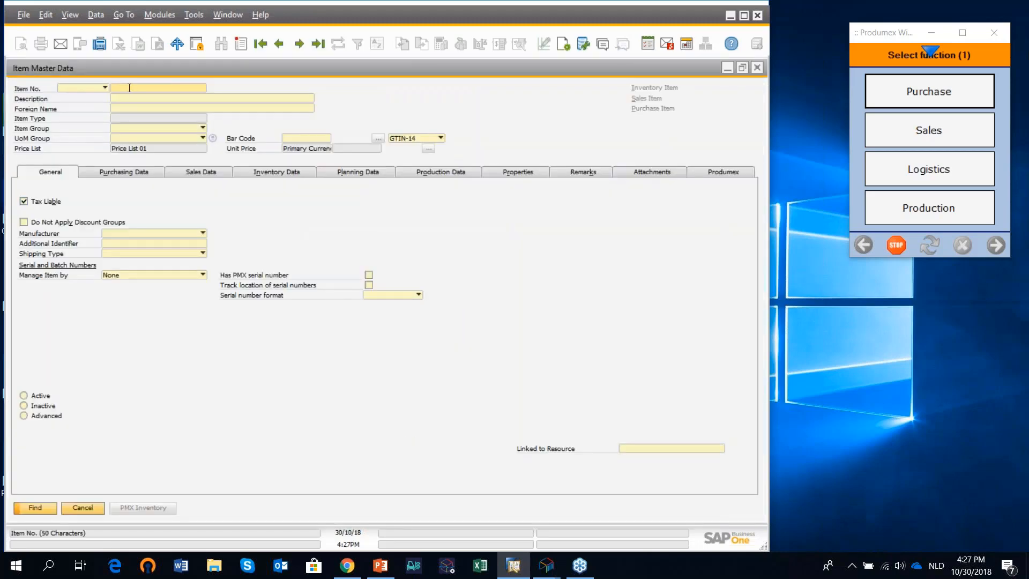
type("*")
left_click(35, 507)
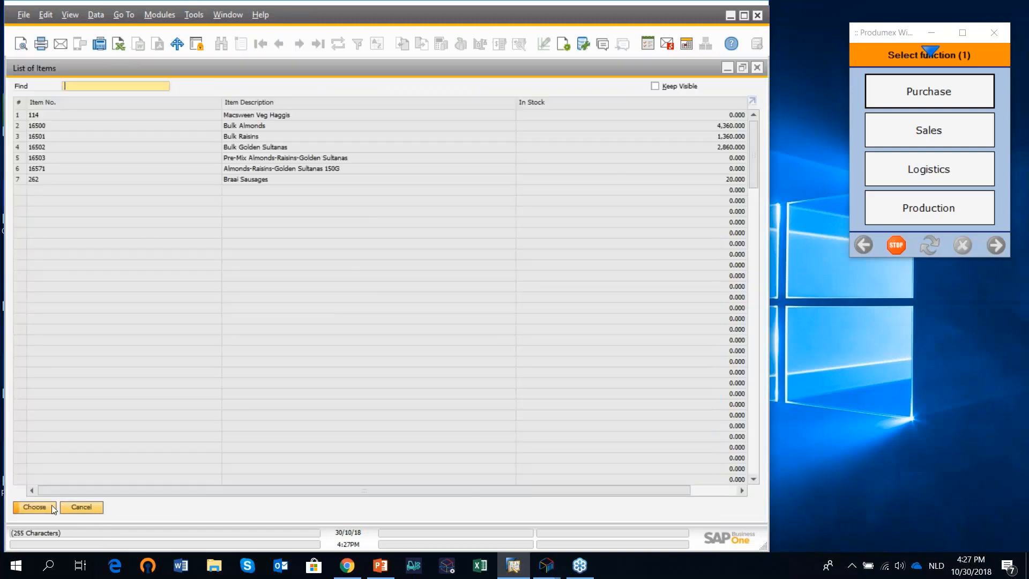
scroll(264, 346, "down", 3)
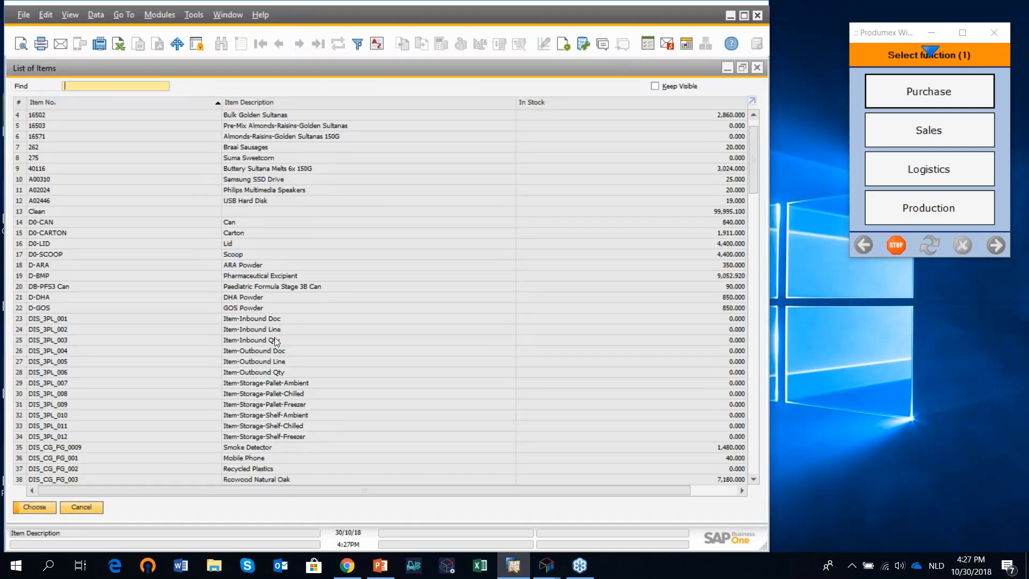
scroll(278, 301, "down", 1)
left_click(281, 253)
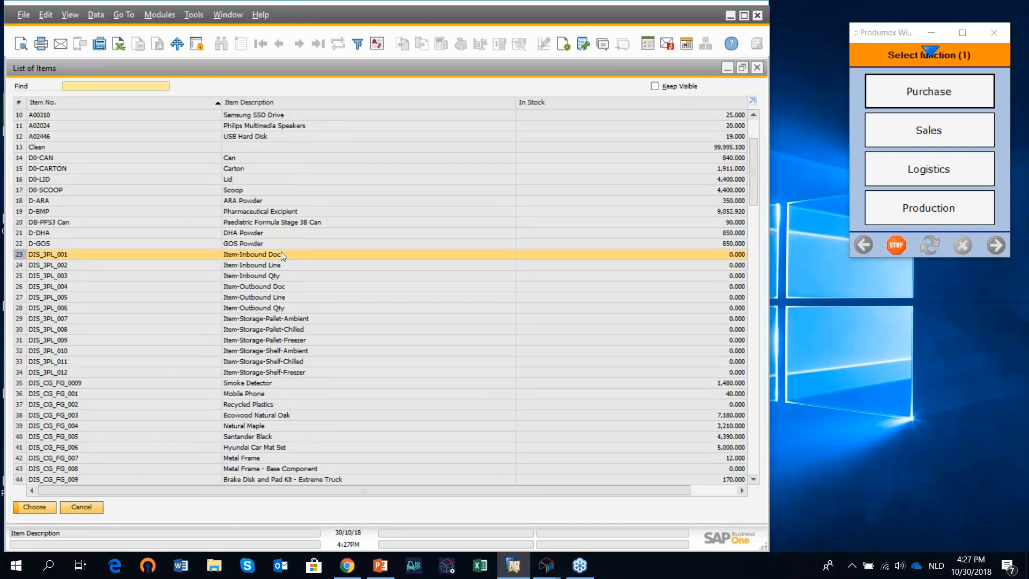
scroll(281, 267, "down", 1)
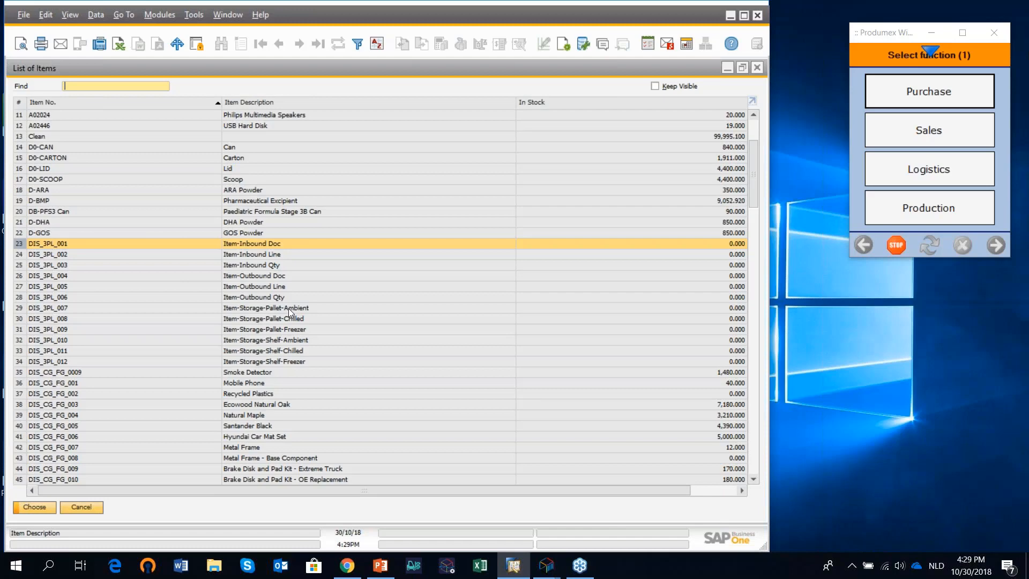
left_click(288, 308)
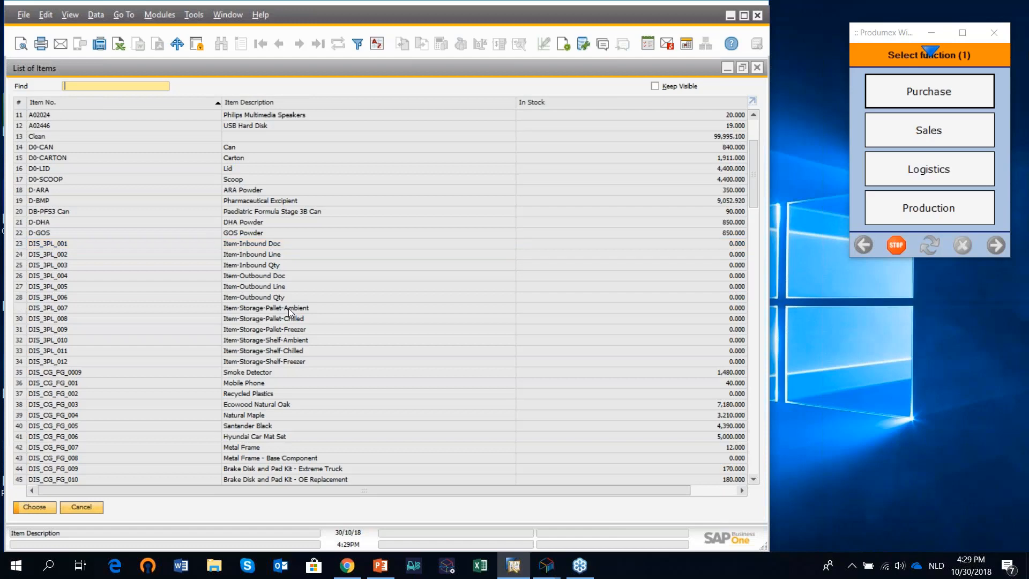
left_click(40, 510)
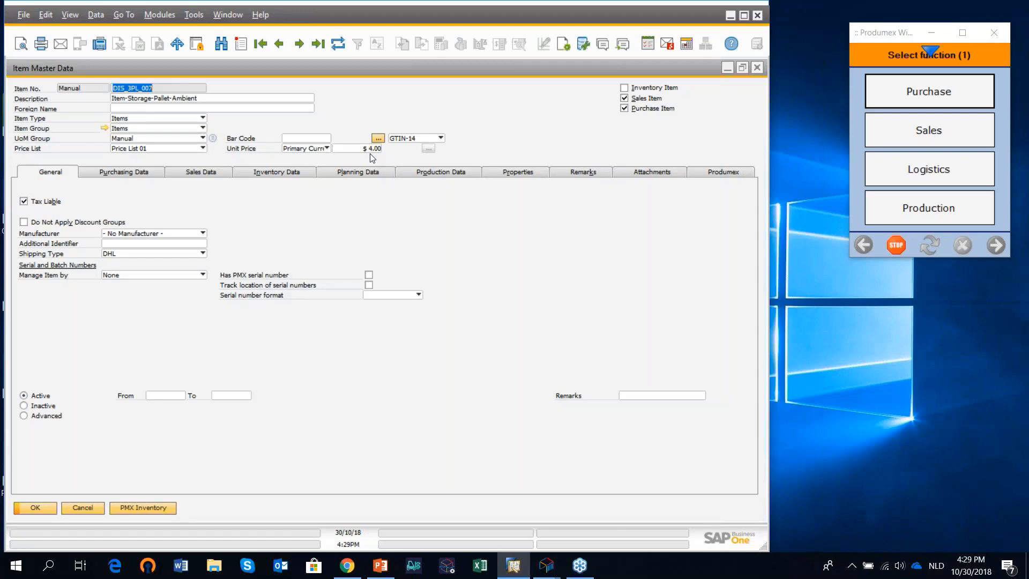
Browse through the 3PL storage items following DIS_3PL_007 to compare their unit prices, and close the item record
left_click(300, 45)
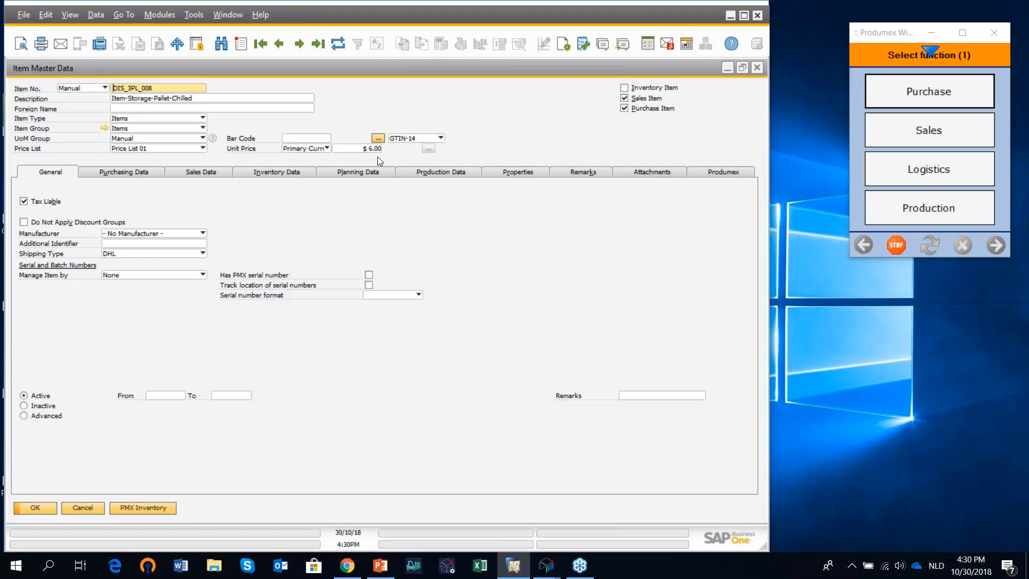
left_click(300, 43)
left_click(299, 45)
left_click(301, 43)
left_click(299, 43)
left_click(758, 69)
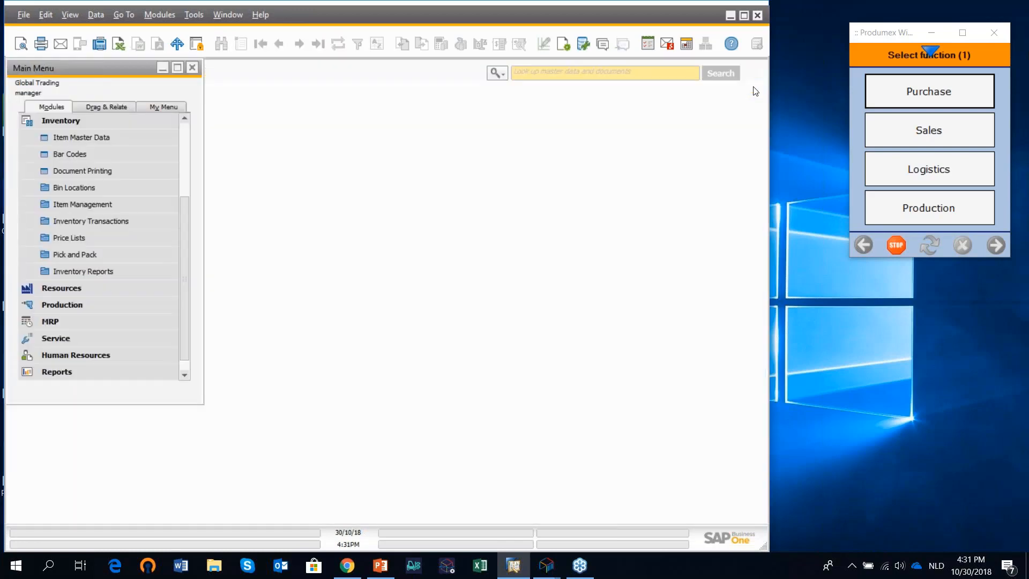
Open the Produmex organizational structure, expand Global Trading and Warehouse 1, and widen the tree to show full zone names
left_click(71, 127)
left_click(90, 356)
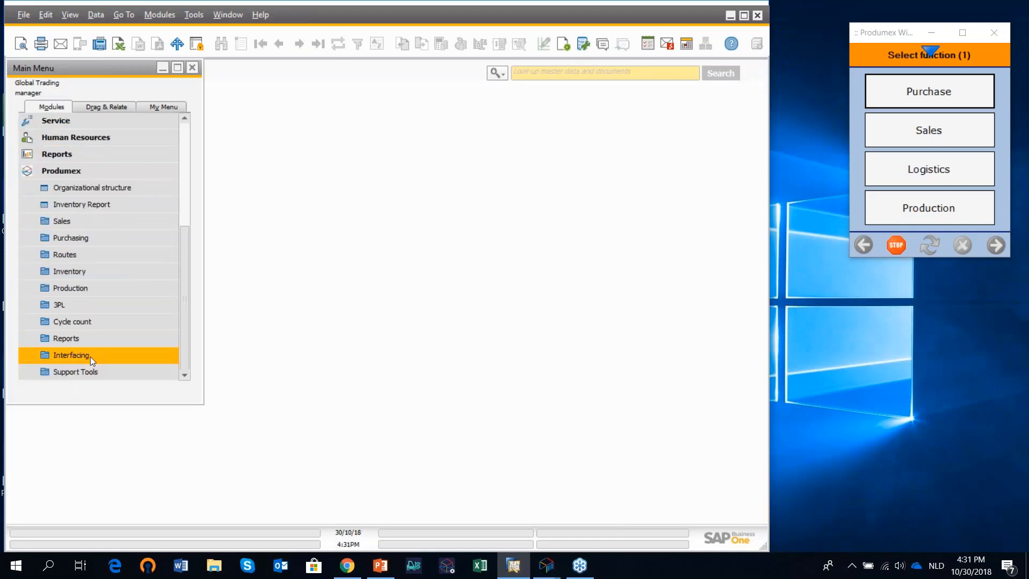
left_click(124, 193)
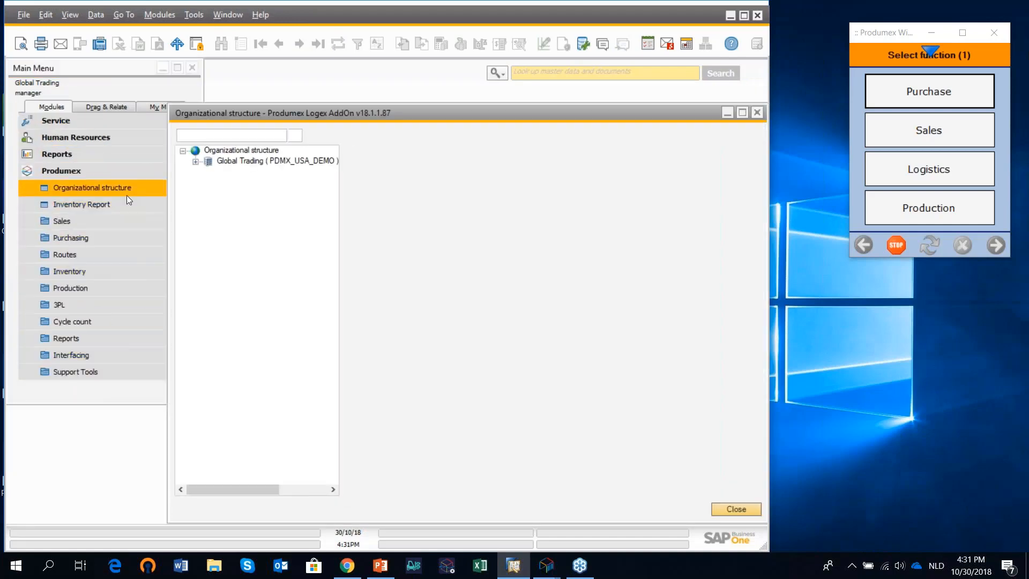
left_click(196, 162)
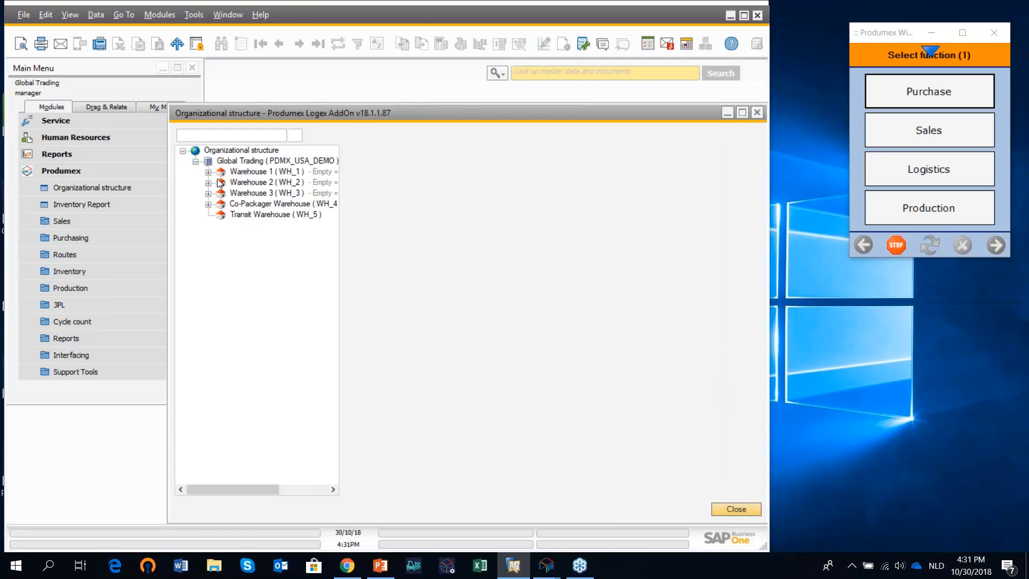
left_click(208, 173)
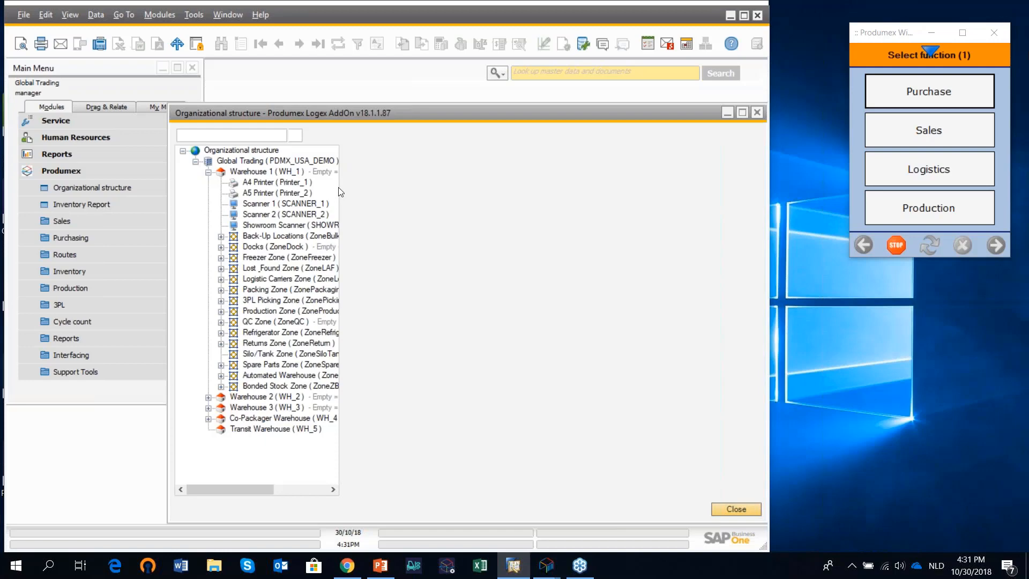
left_click_drag(340, 191, 423, 191)
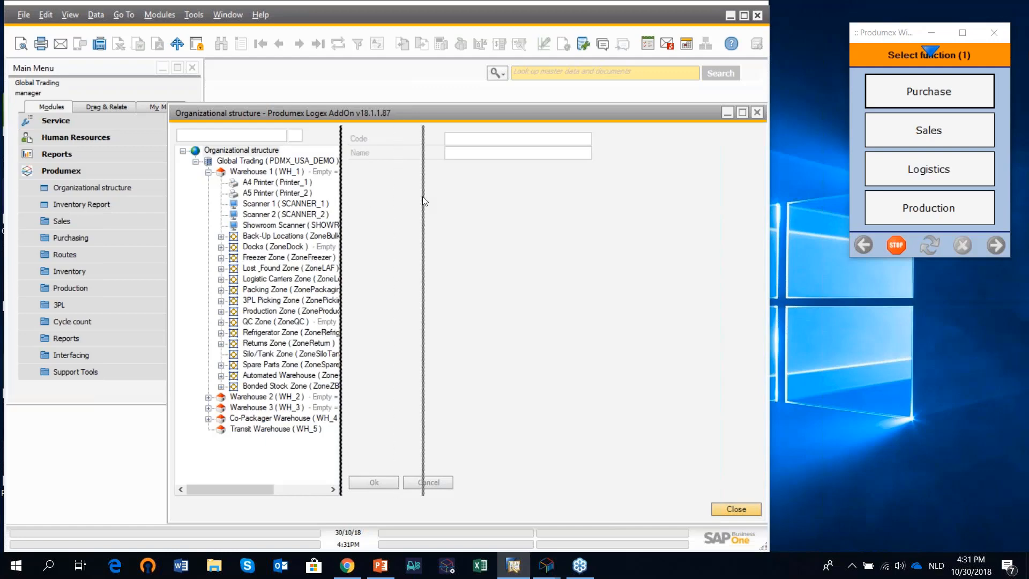
Examine the zone types assigned to the 3PL Picking Zone and its Stone Traders Aisle 1, including ST-TR
left_click(243, 303)
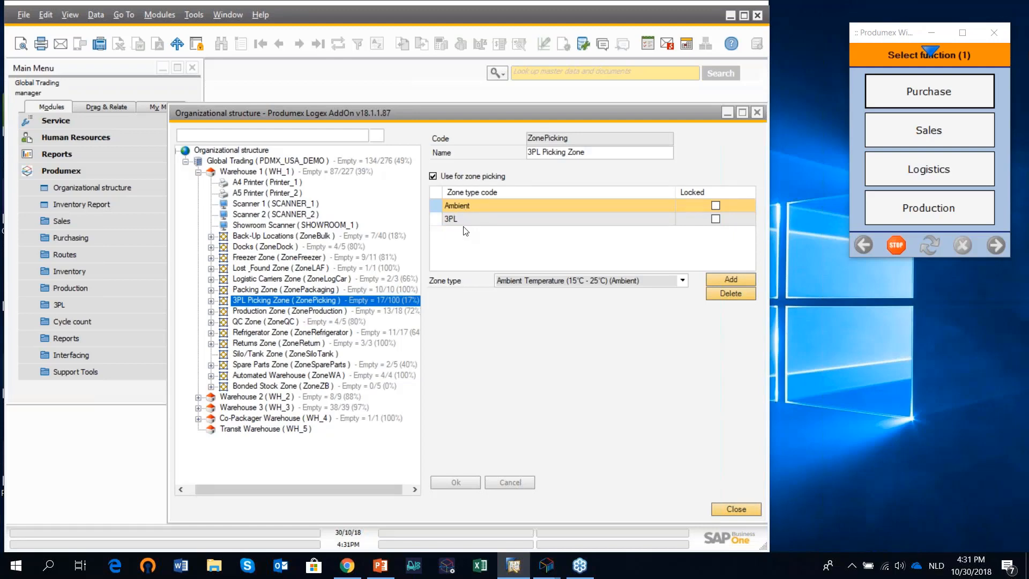
left_click(211, 301)
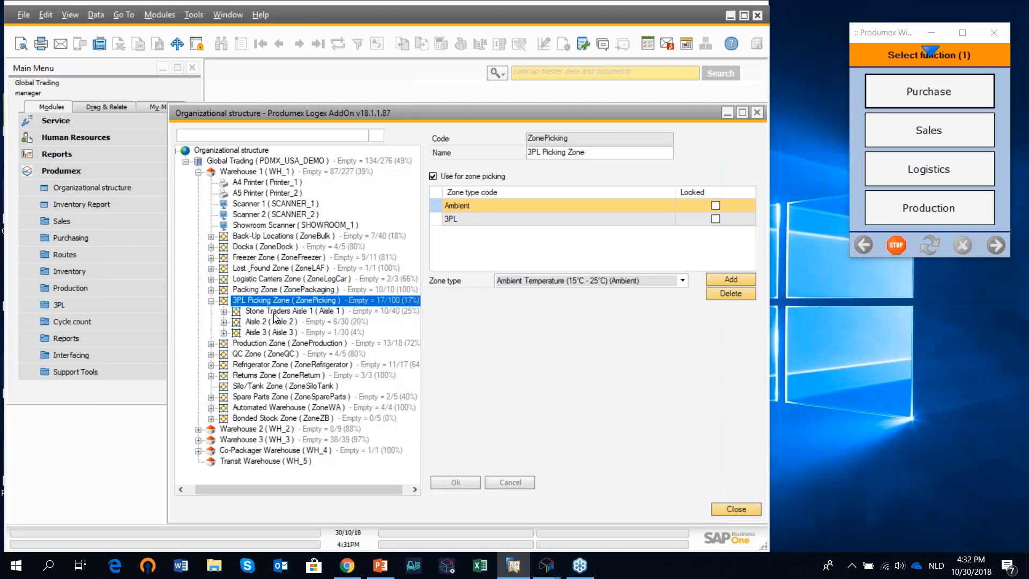
left_click(275, 315)
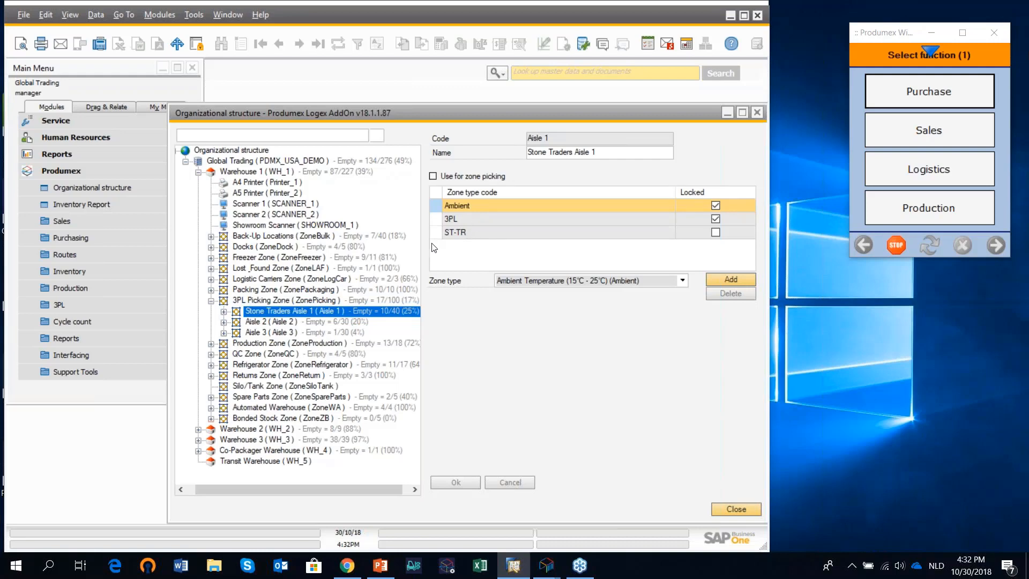
left_click(479, 234)
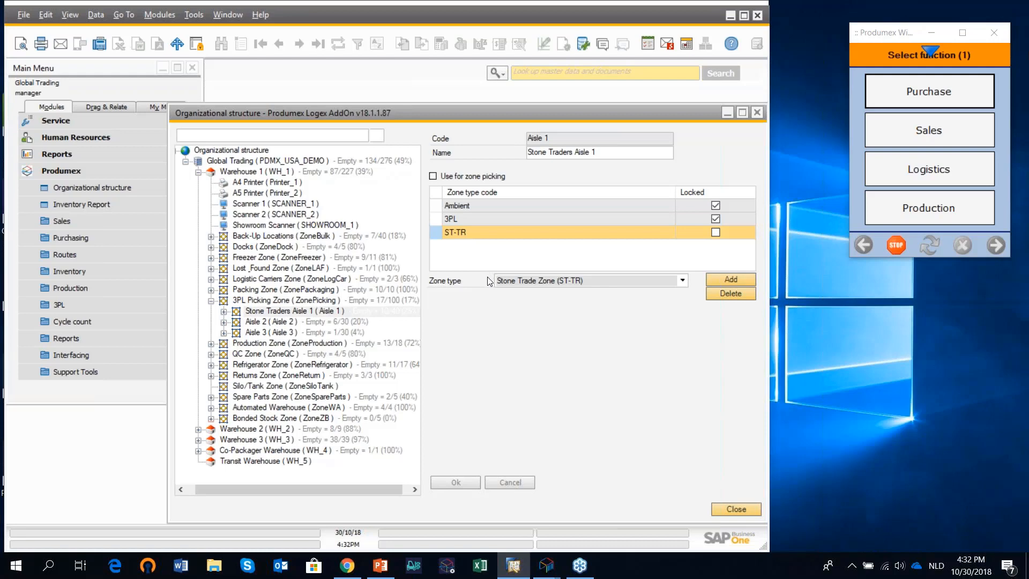
Review the 3PL Invoicing settings of the Global Trading company, including the item code linked to each charge
left_click(241, 162)
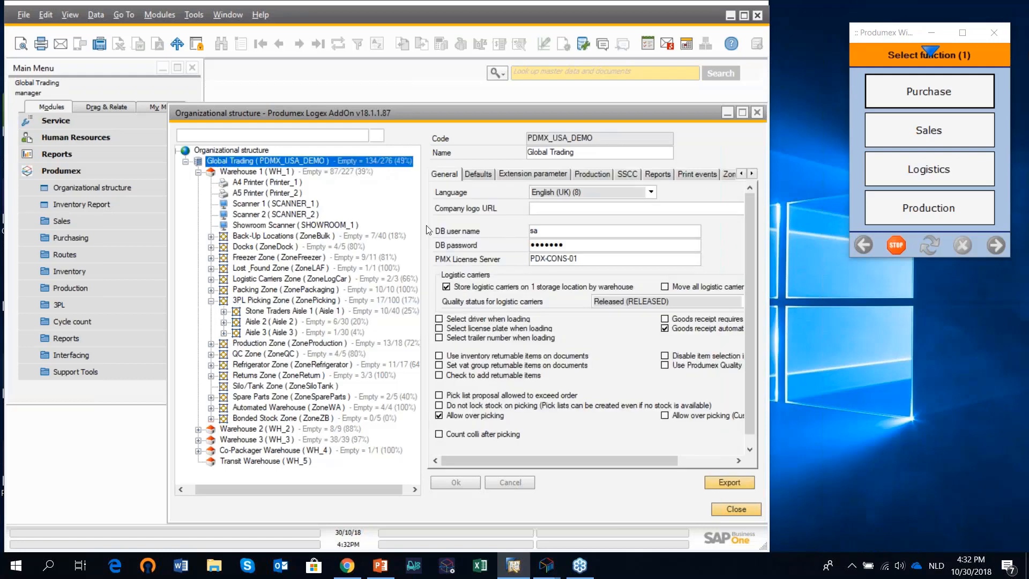
left_click_drag(427, 227, 354, 225)
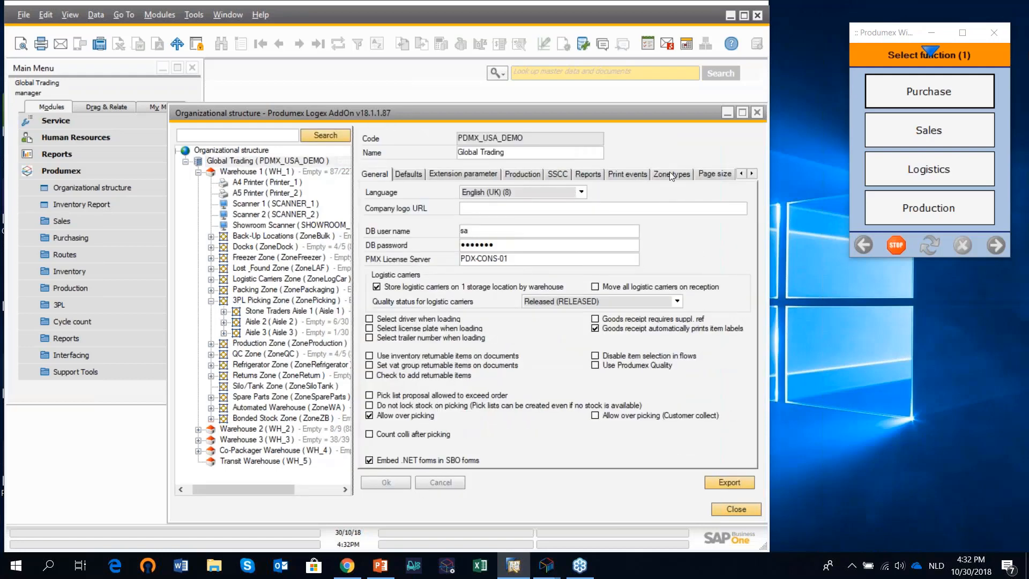
left_click(753, 173)
left_click(753, 173)
left_click(753, 173)
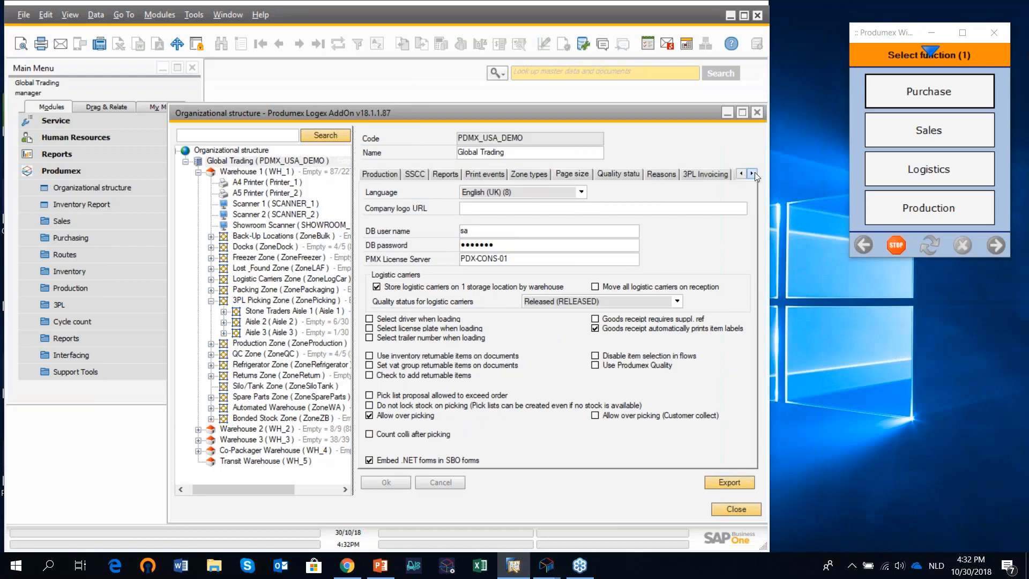
left_click(753, 173)
left_click(670, 178)
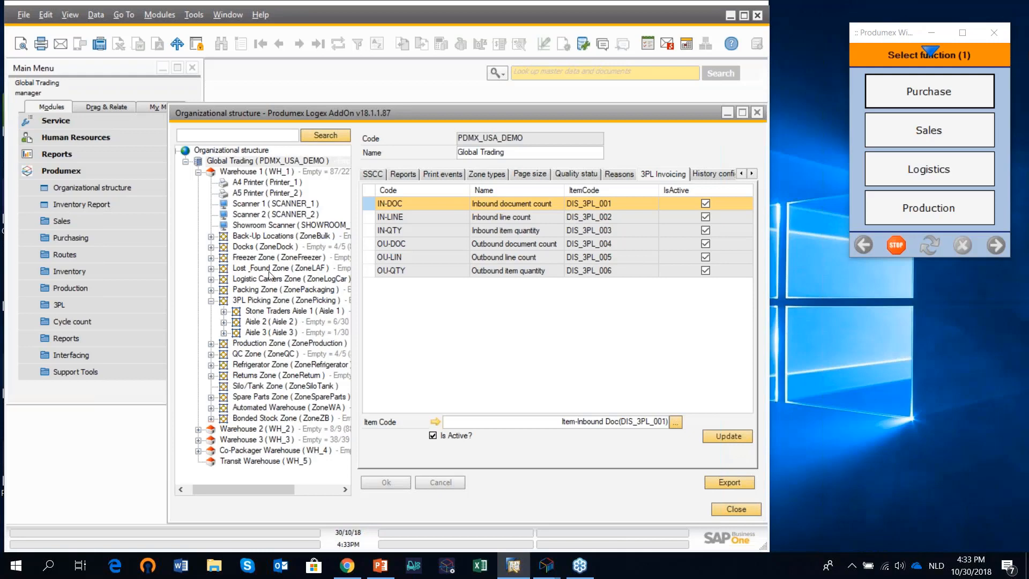
Open the PMX_LOTY Produmex location types table, review the 3PL item code of each type, and close the table
left_click(194, 15)
mouse_move(267, 287)
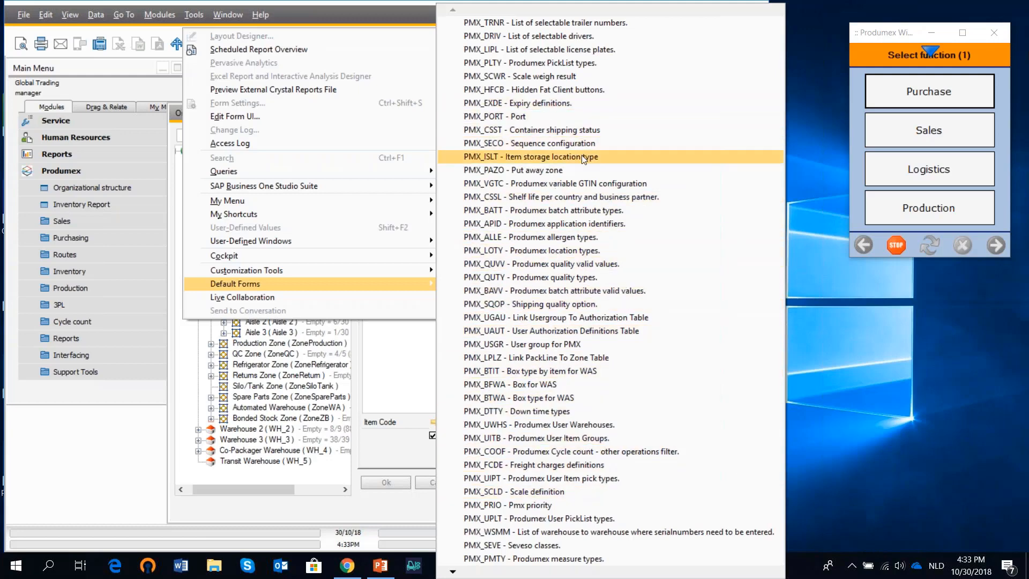
left_click(579, 250)
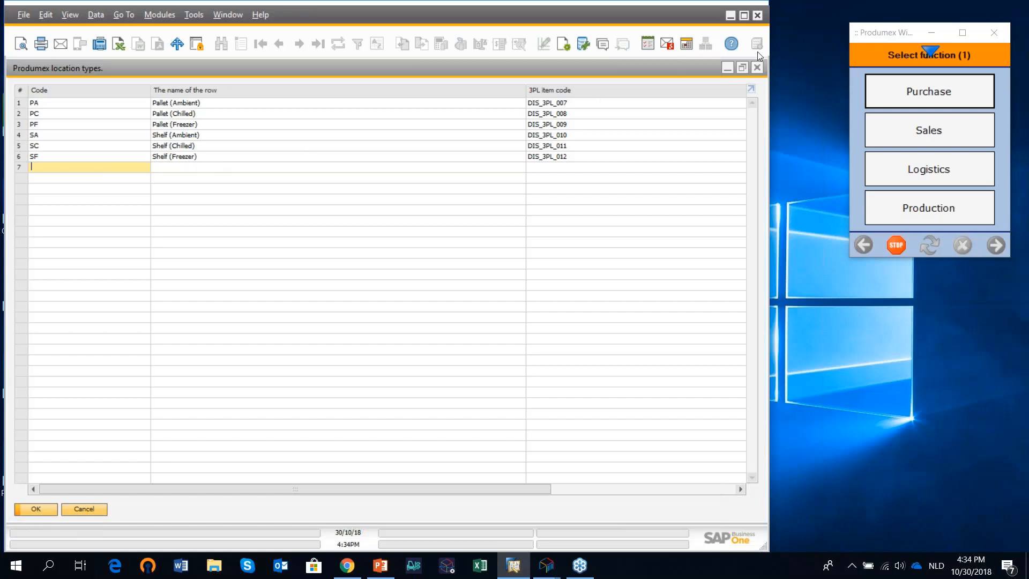
left_click(758, 68)
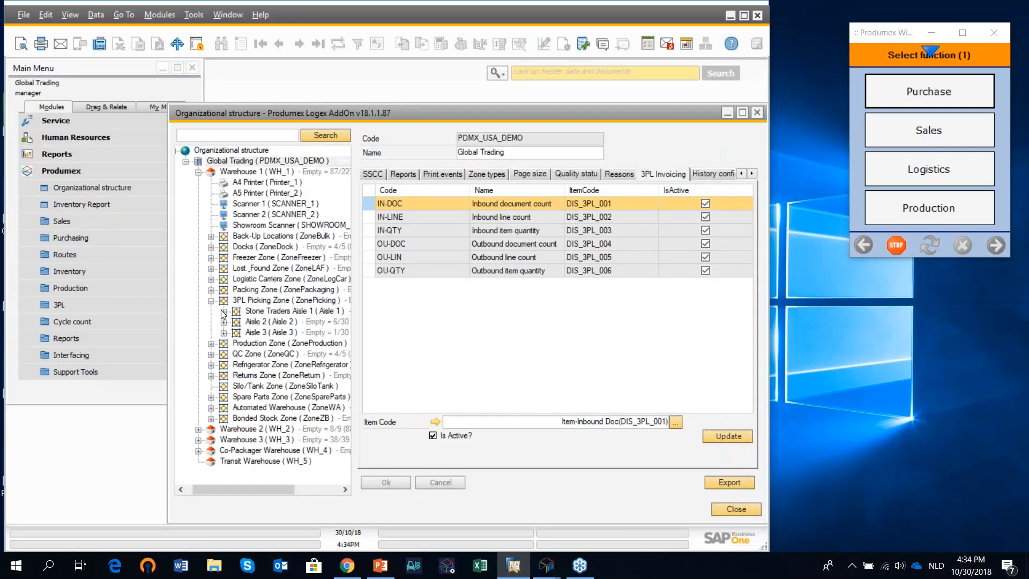
Expand Stone Traders Aisle 1, view locations P.0001 and P.0005, and check the location type options available for P.0005
left_click(224, 312)
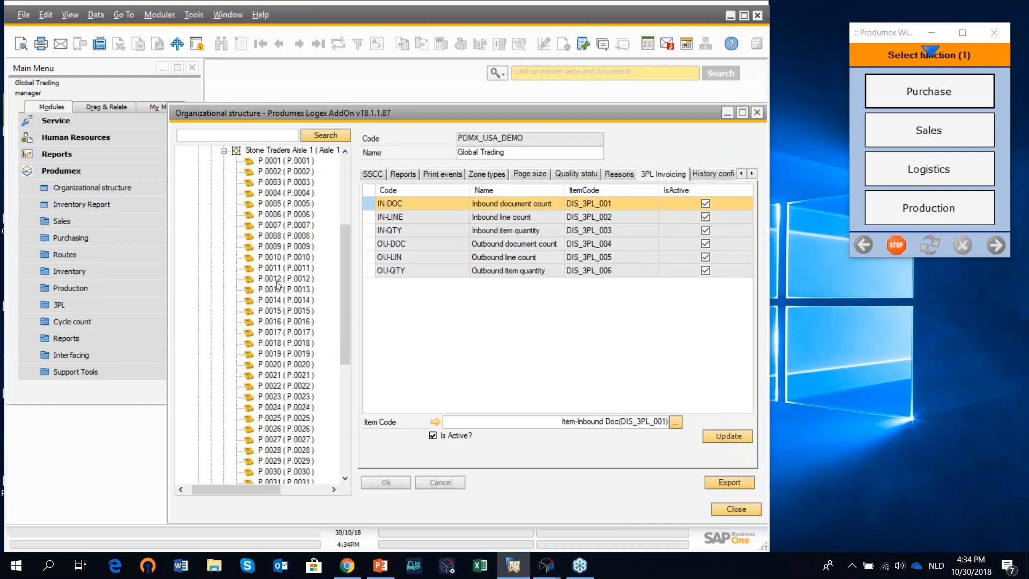
left_click(268, 162)
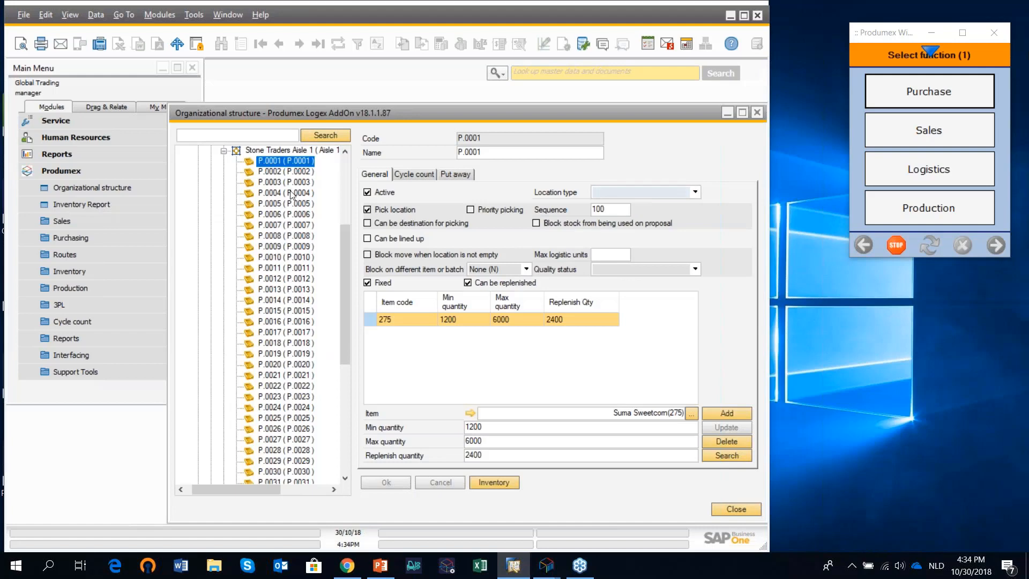
left_click(285, 204)
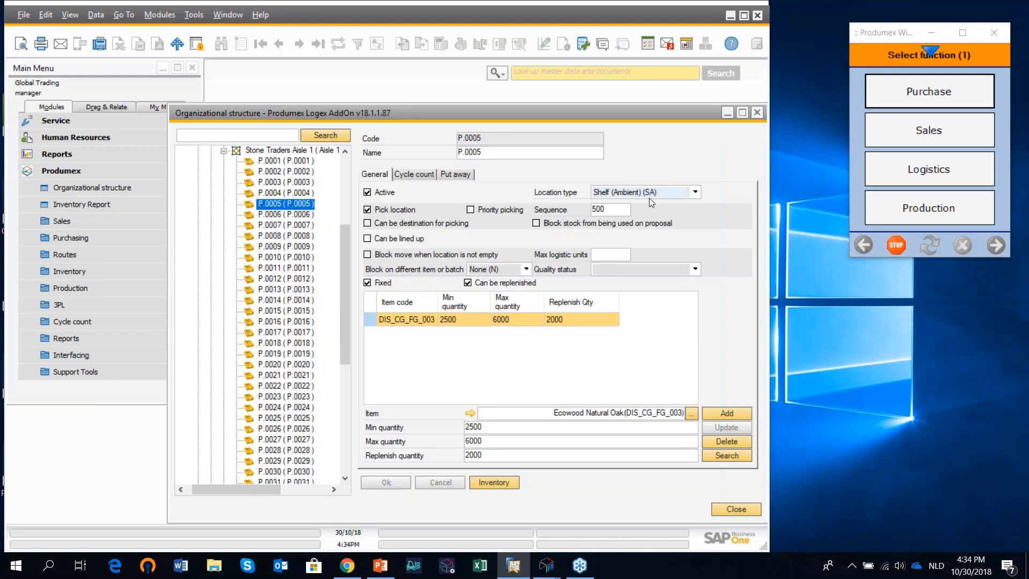
left_click(694, 193)
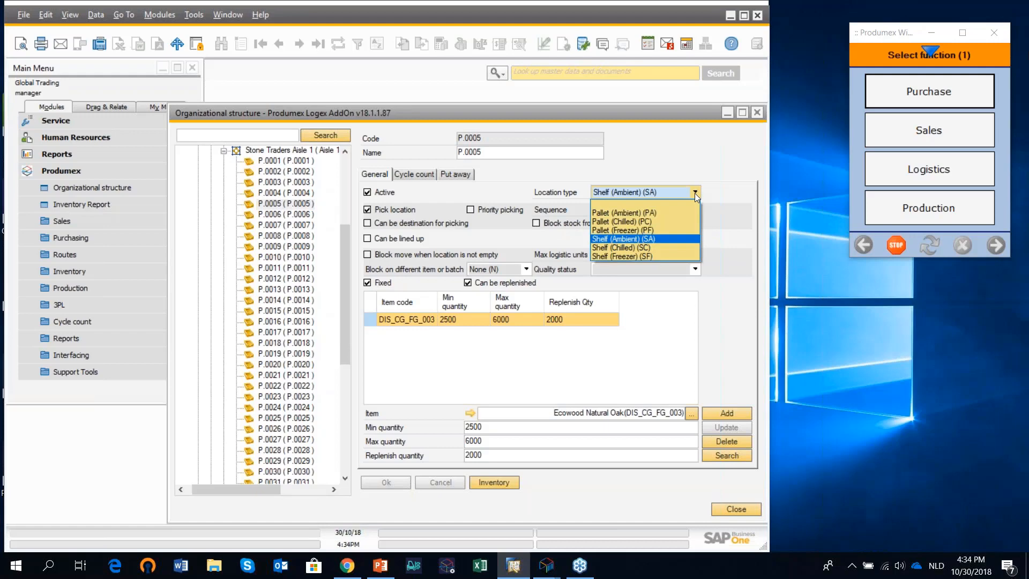
left_click(695, 193)
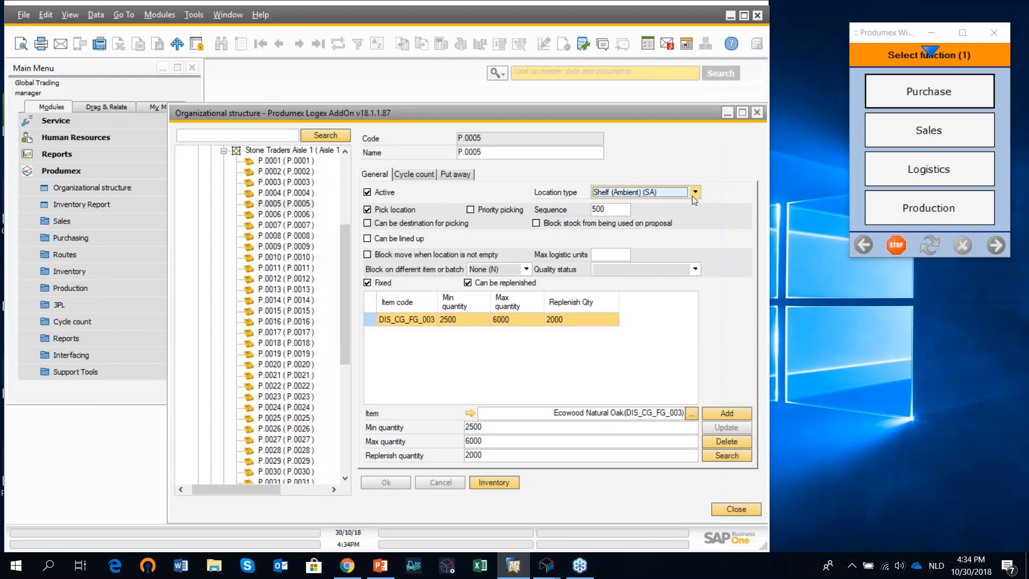
Check the location type and fixed item settings of locations P.0006, P.0007 and P.0008 in Stone Traders Aisle 1
left_click(282, 216)
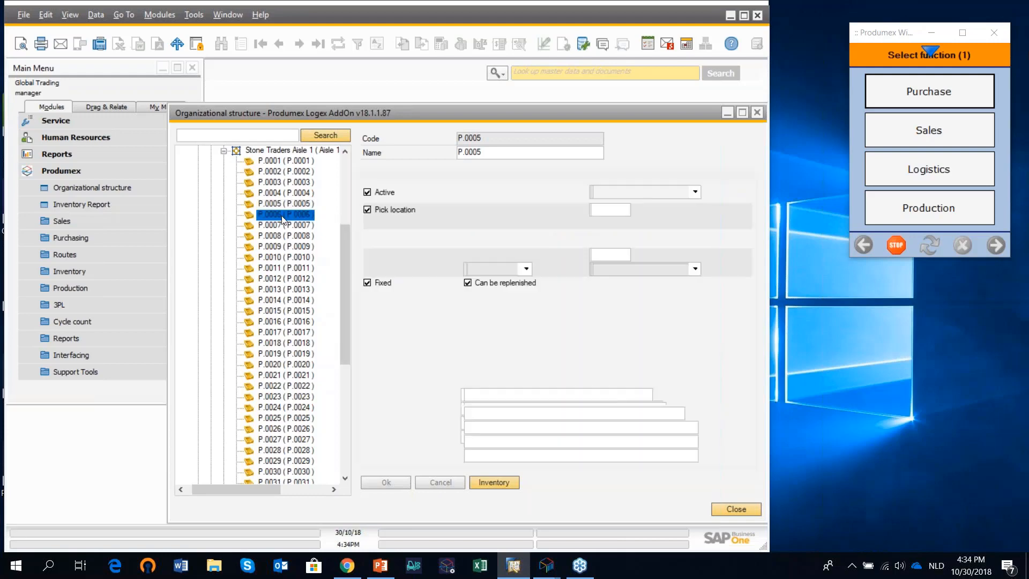
left_click(291, 227)
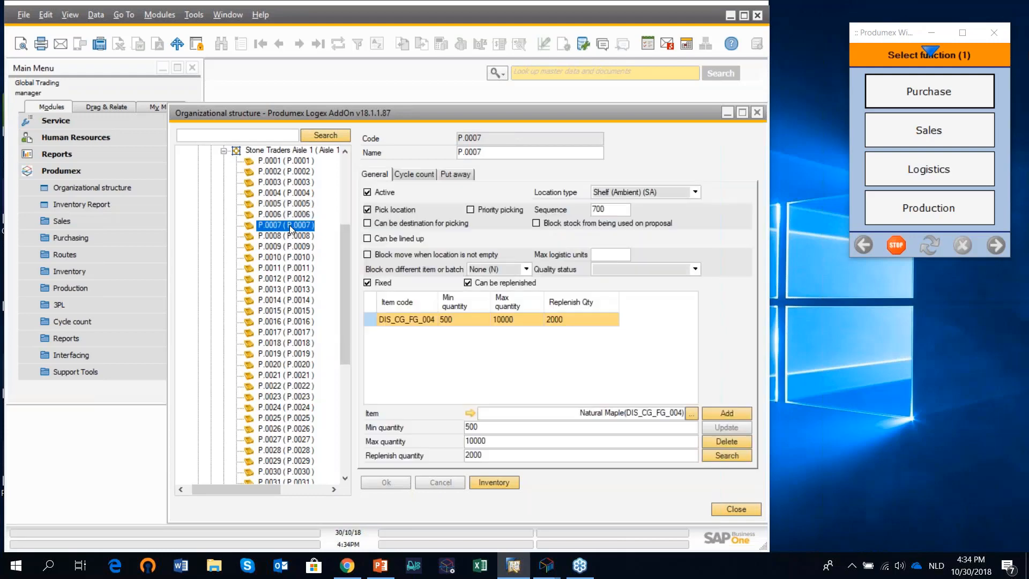
left_click(292, 242)
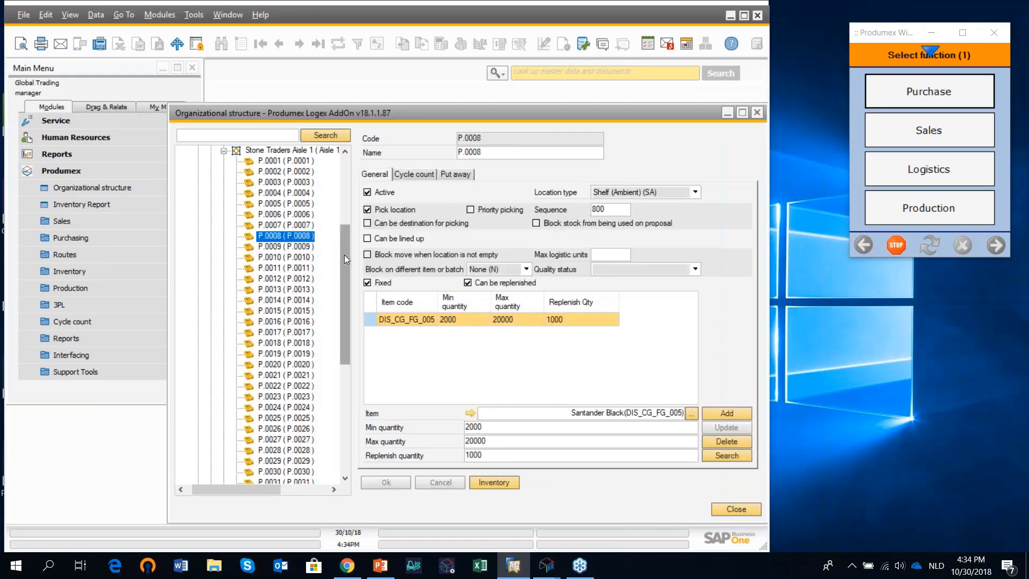
Review the zone types of the Stone Traders Put-Away Zone under Back-Up Locations and the settings of its location B.0001
left_click_drag(344, 256, 348, 189)
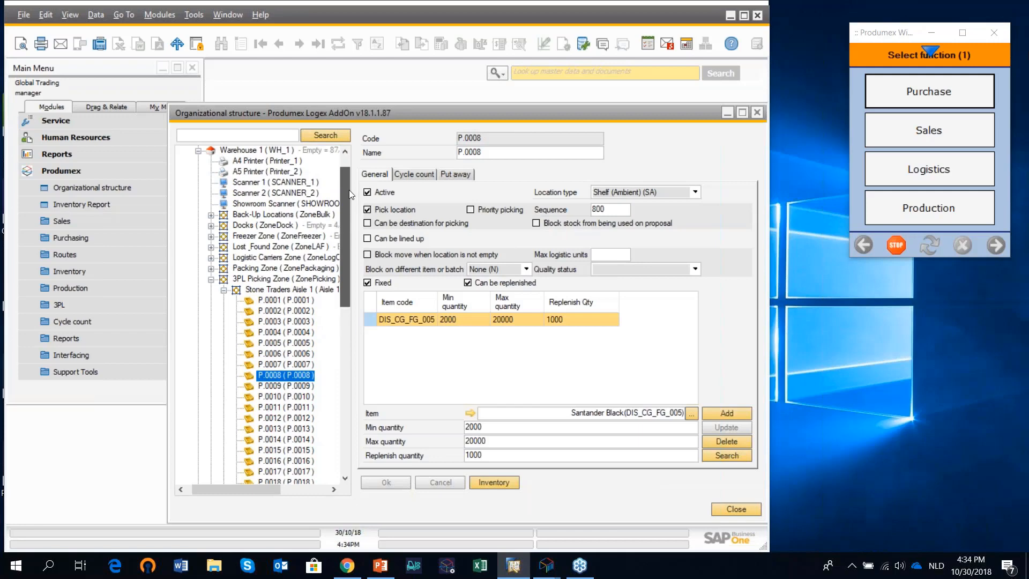
left_click(211, 215)
left_click(279, 225)
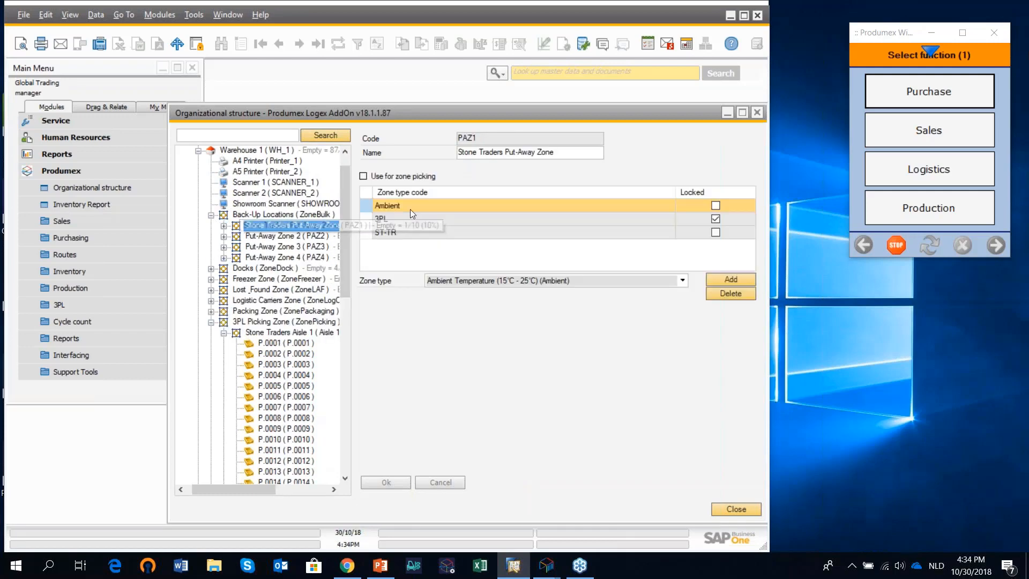
left_click(223, 226)
left_click(269, 238)
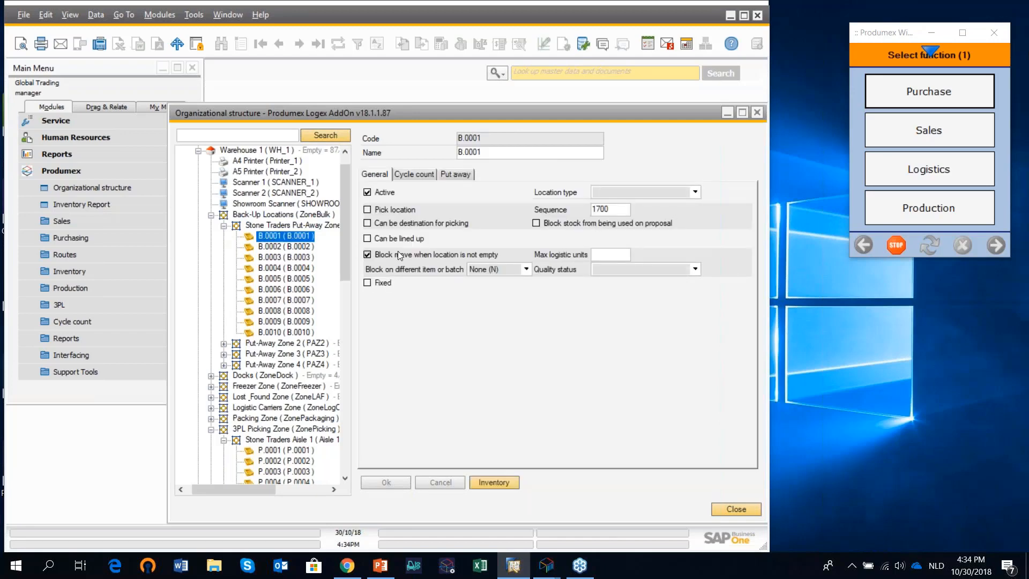
Set the location type of B.0002 to Pallet (Ambient) (PA), save it, and check the location type of B.0003
left_click(313, 249)
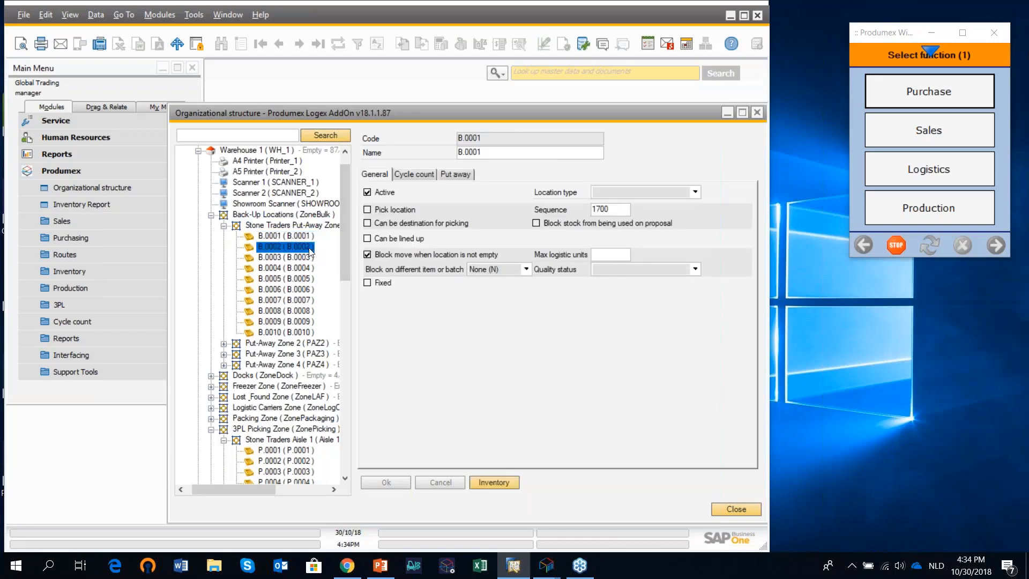
left_click(694, 191)
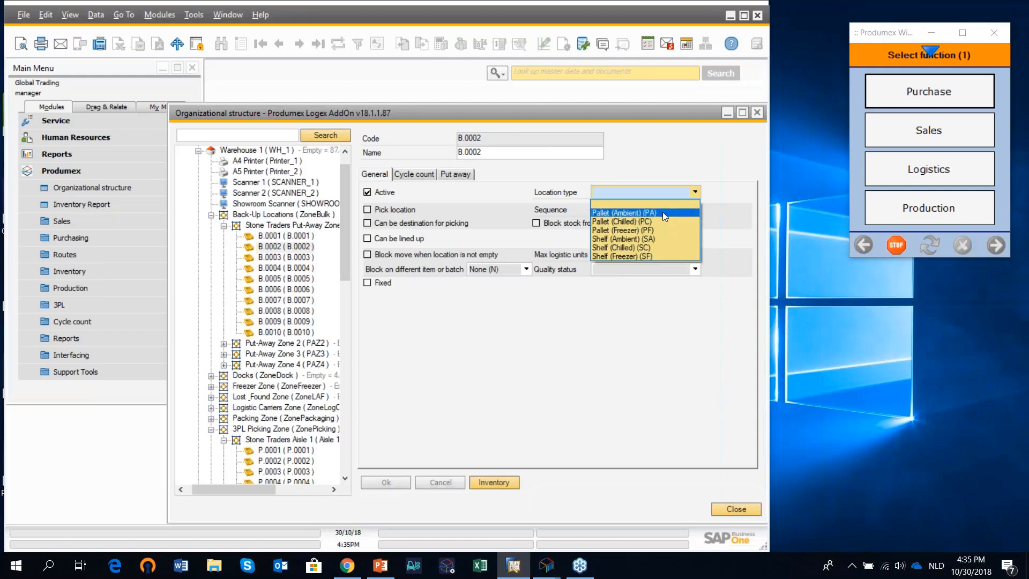
left_click(662, 213)
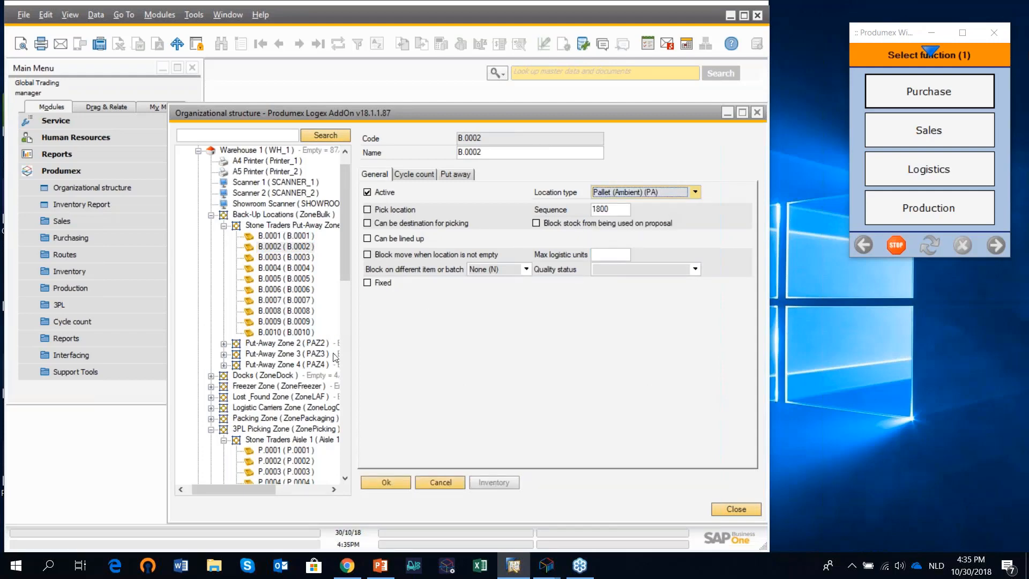
left_click(378, 477)
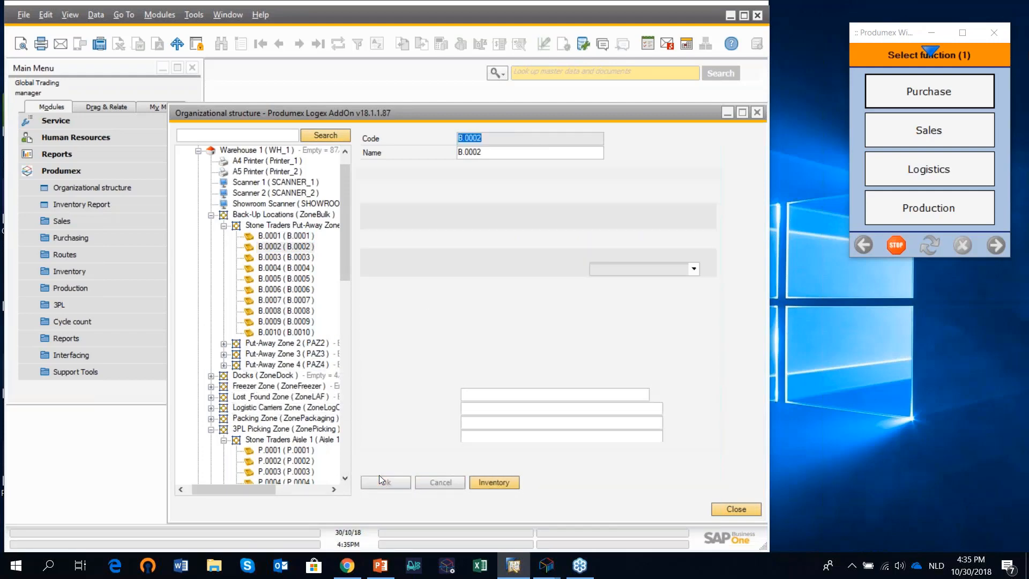
left_click(279, 258)
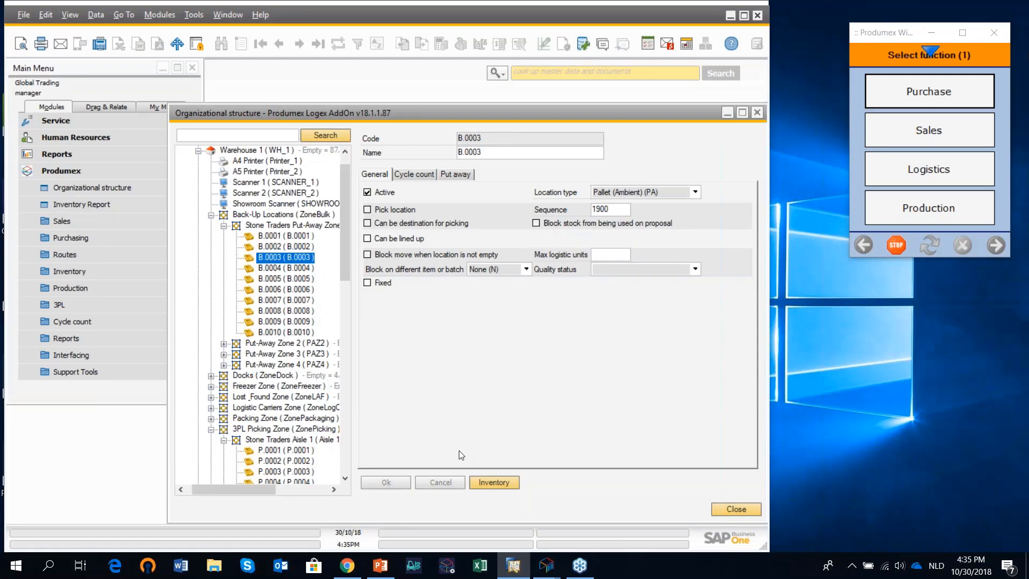
Close the organizational structure and open a new purchase order
left_click(756, 112)
left_click(55, 171)
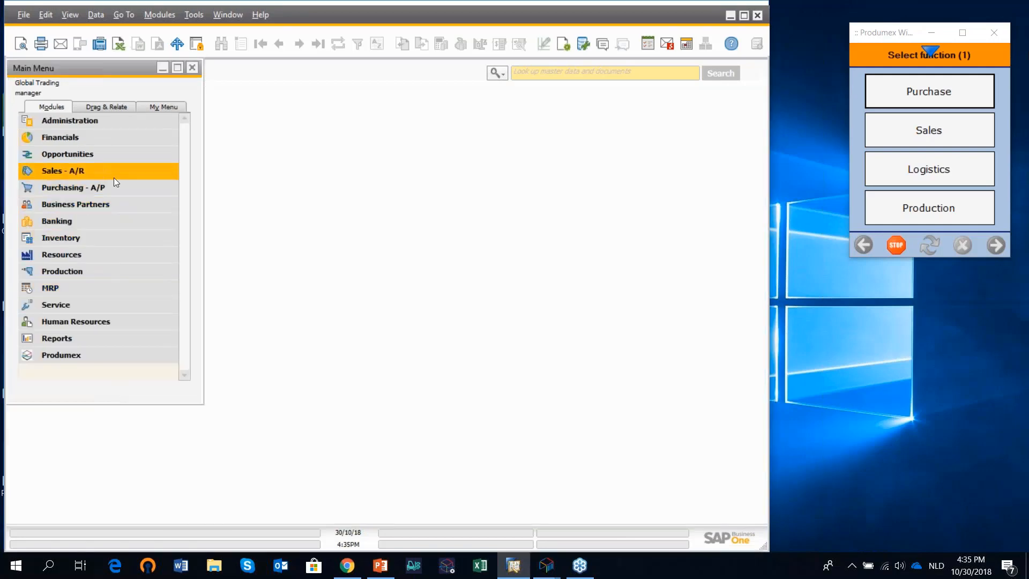
left_click(83, 191)
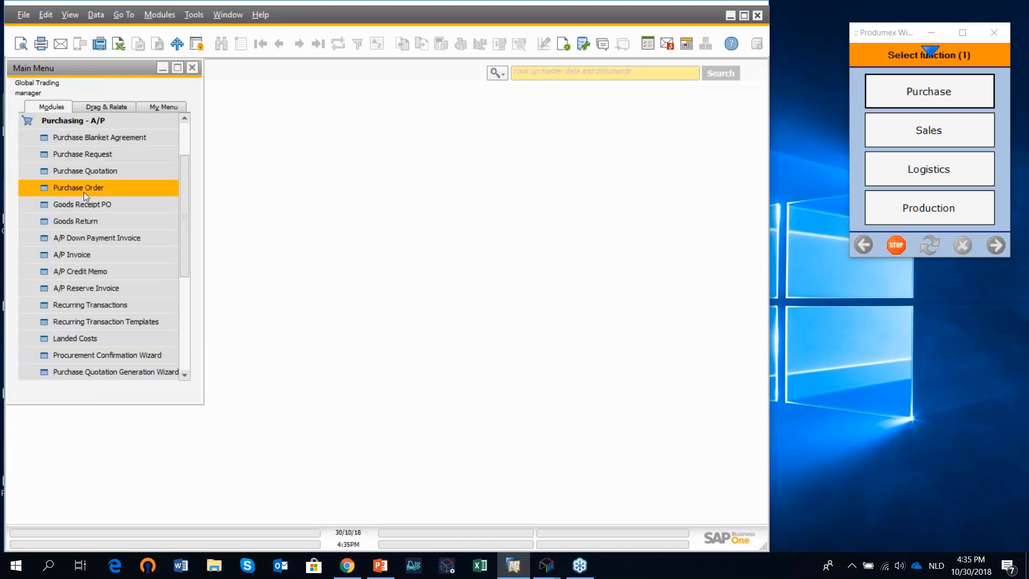
left_click(84, 192)
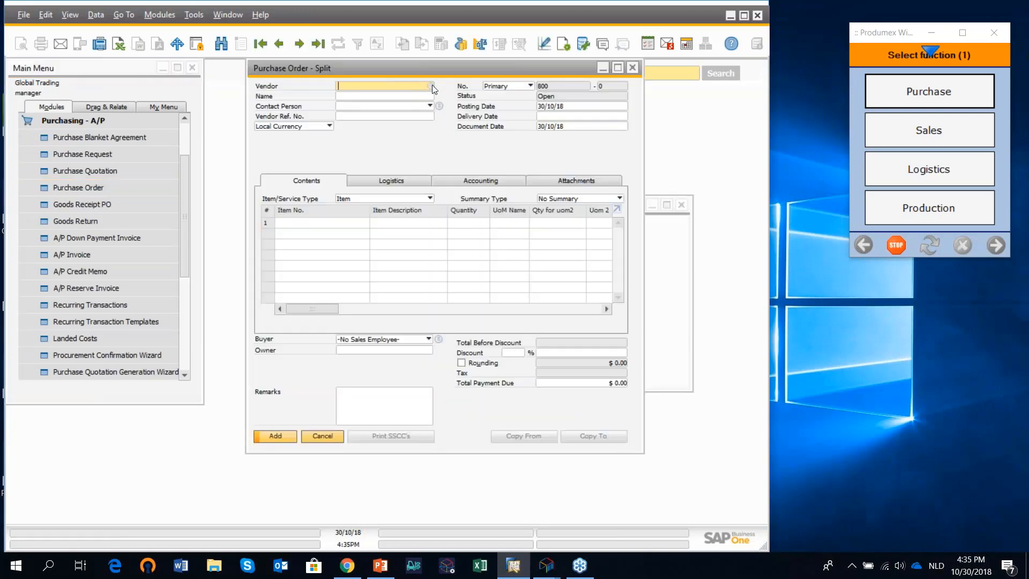
Choose Stone Traders Supply as the vendor of the purchase order
left_click(431, 86)
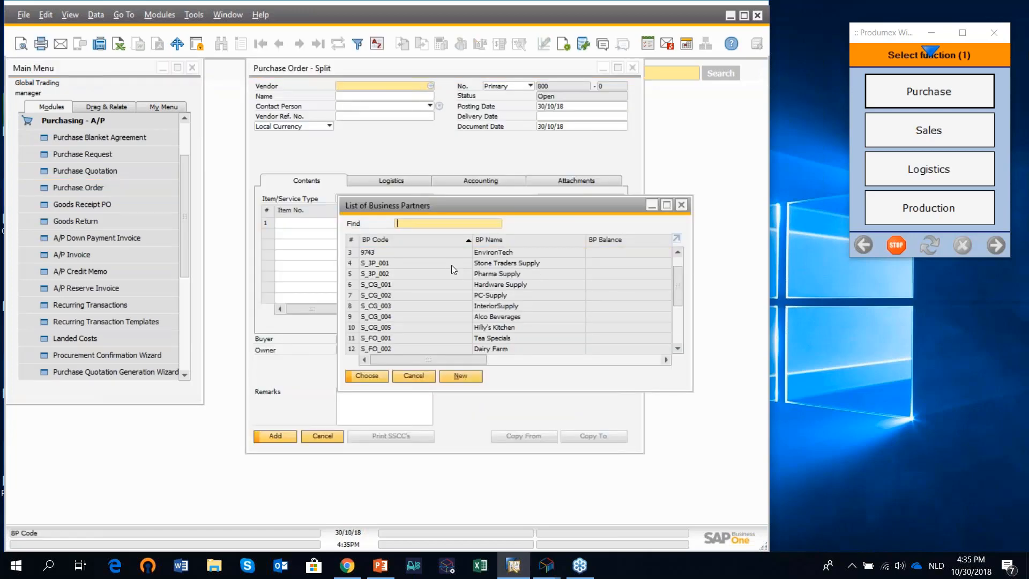
scroll(452, 264, "up", 1)
left_click(448, 274)
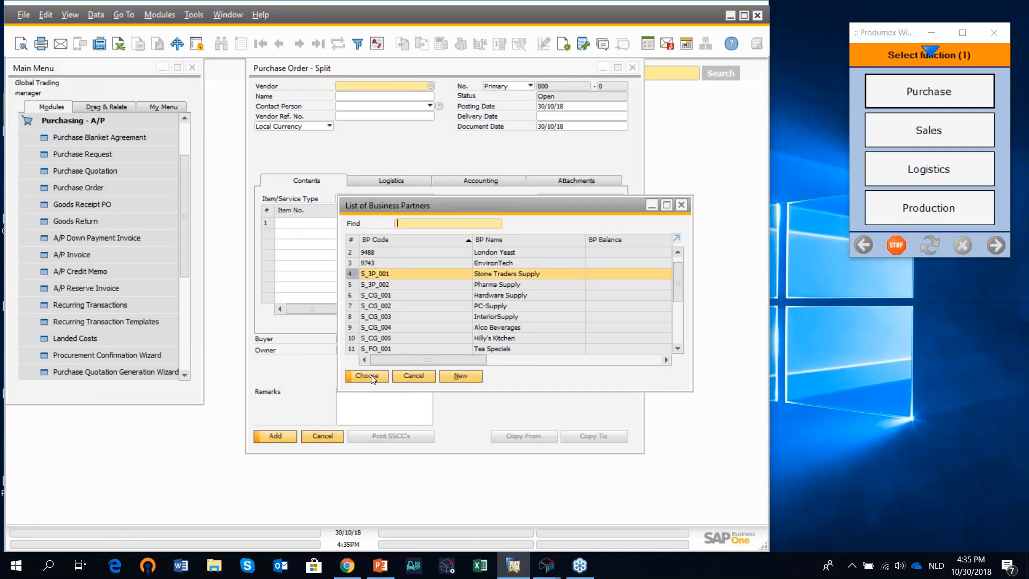
left_click(370, 374)
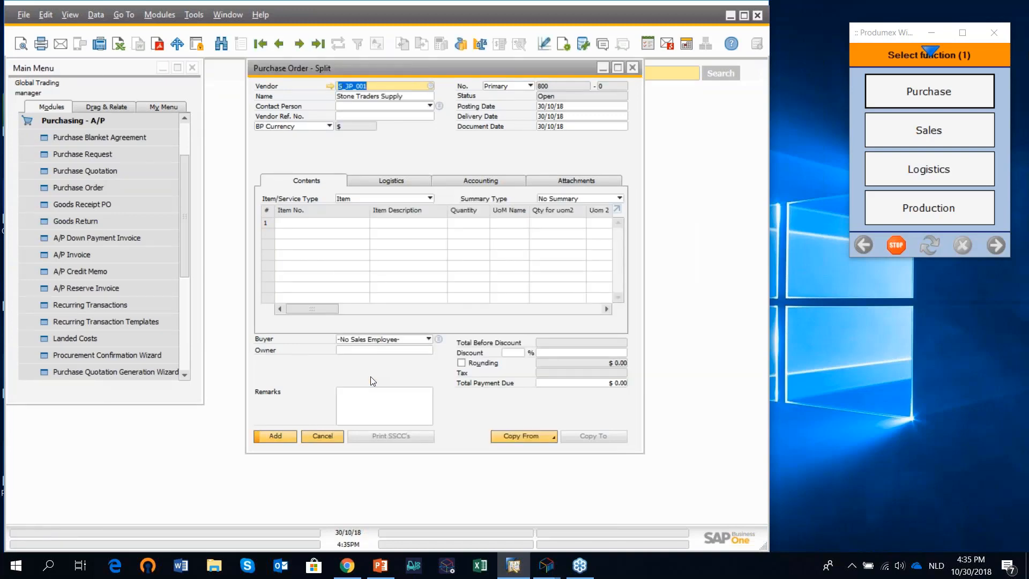
Enter item DIS_CG_FG_003 (Ecowood Natural Oak) with a quantity of 50 cartons on the first line and add the purchase order
left_click(366, 223)
key("Tab")
scroll(308, 355, "down", 3)
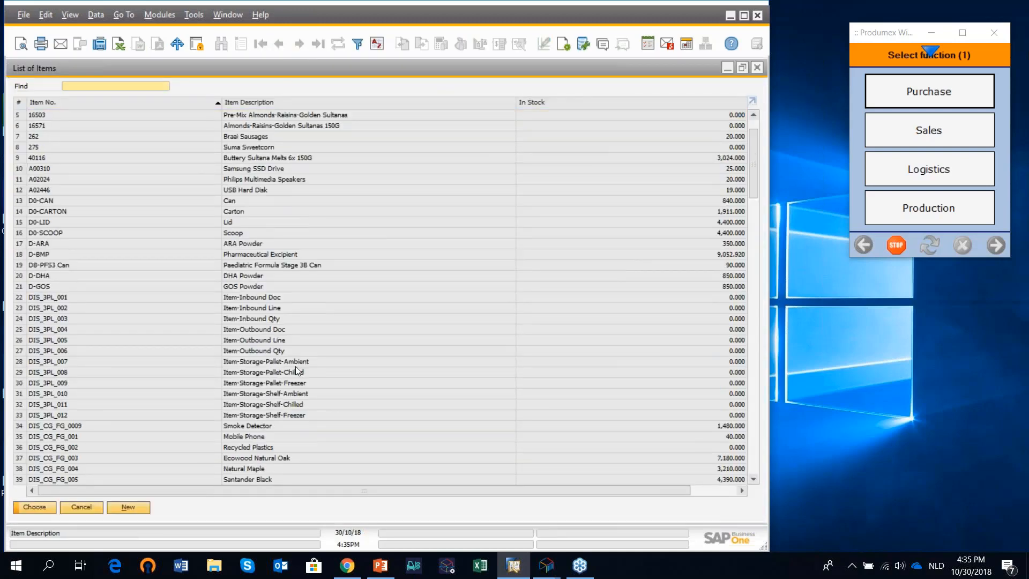
left_click(271, 407)
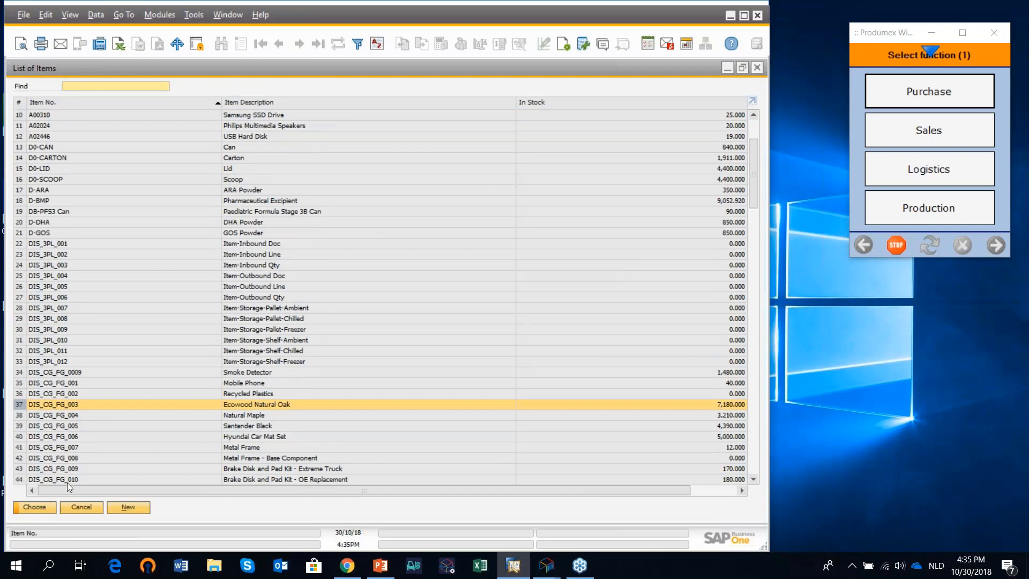
left_click(44, 507)
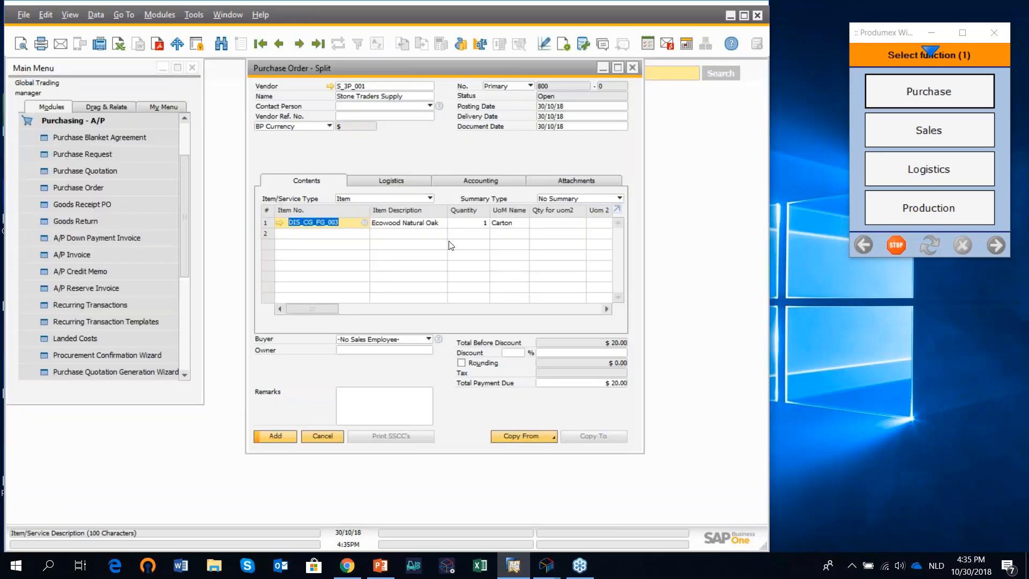
type("50")
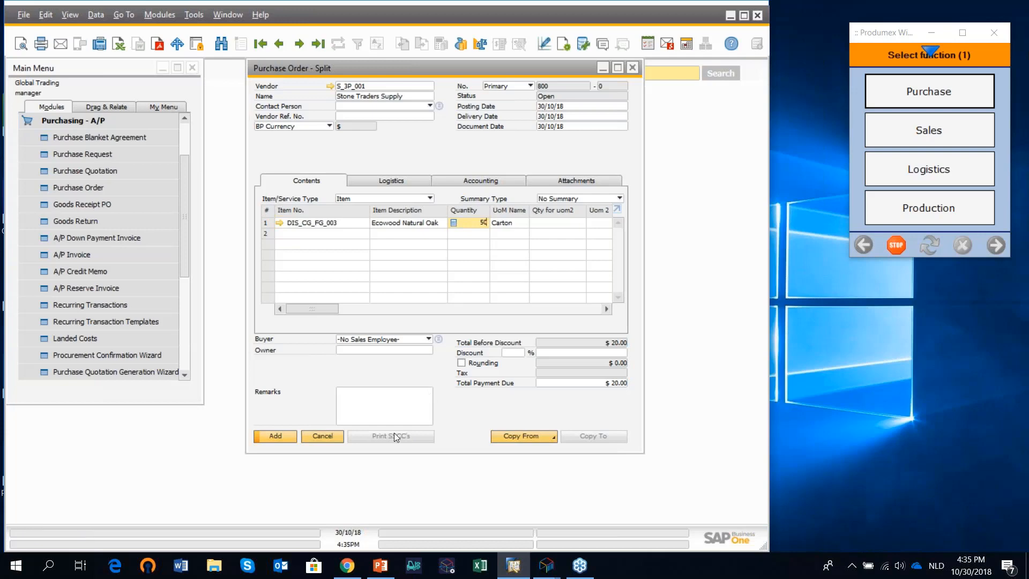
left_click(282, 438)
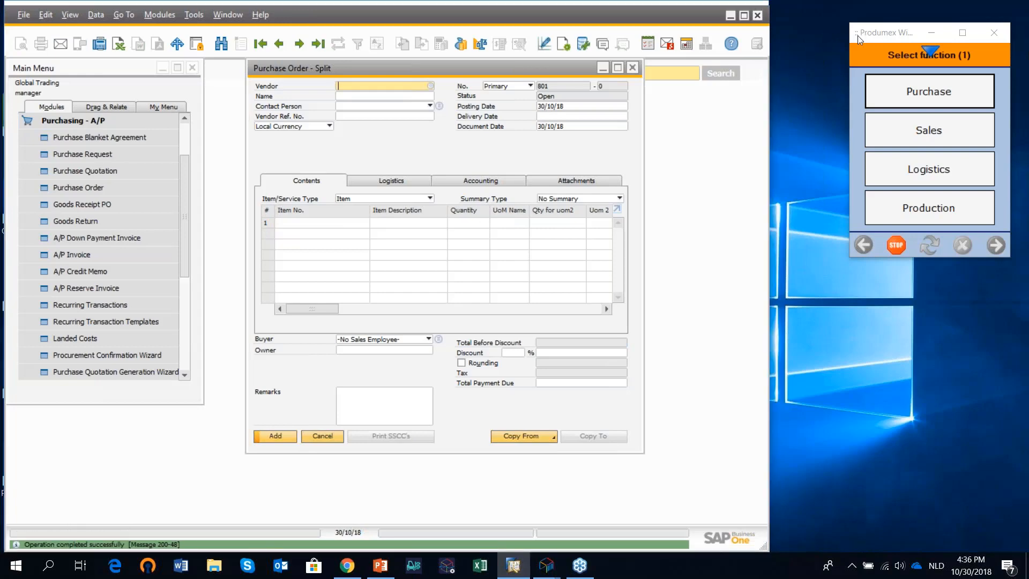
Switch to the Produmex scanner client and start receiving the Stone Traders Supply purchase order at RD_1, Receiving Dock 1
left_click_drag(874, 35, 849, 34)
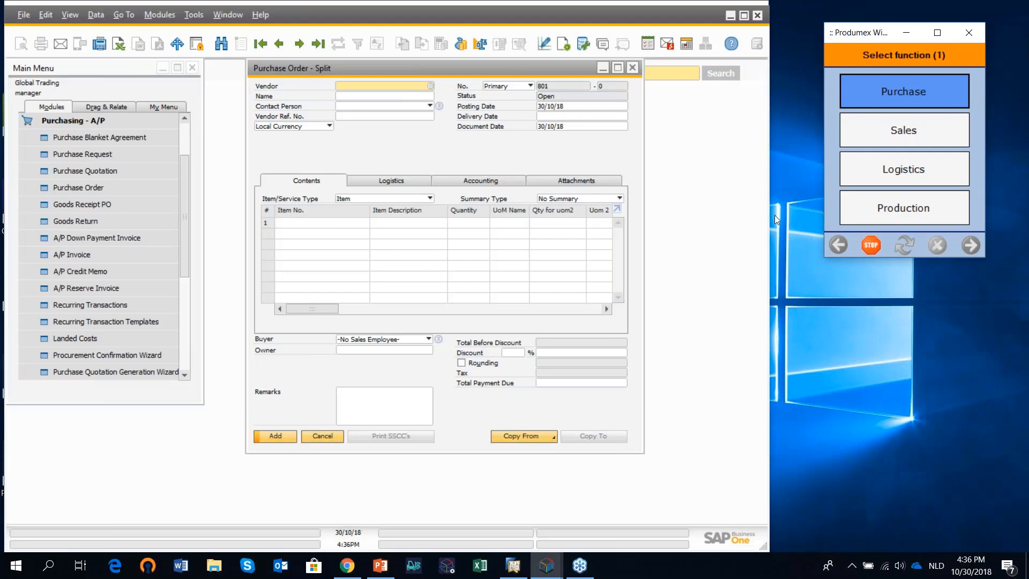
left_click(879, 101)
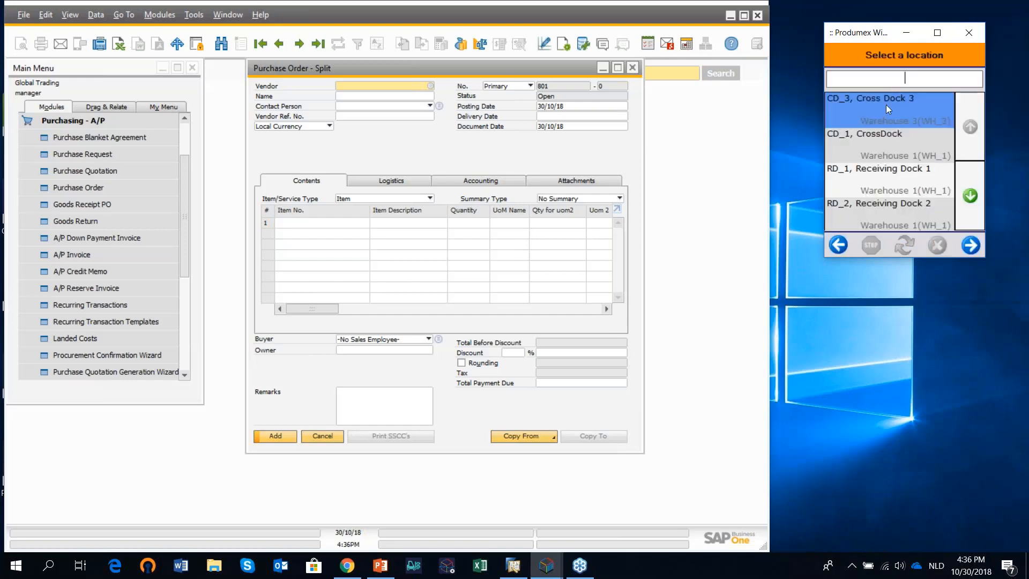
left_click(886, 171)
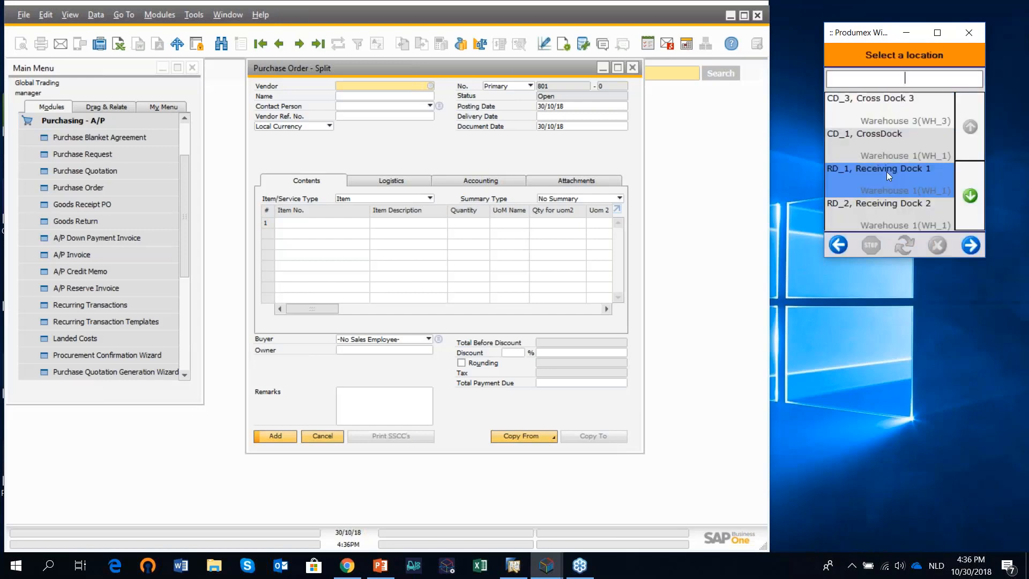
left_click(969, 247)
left_click(922, 146)
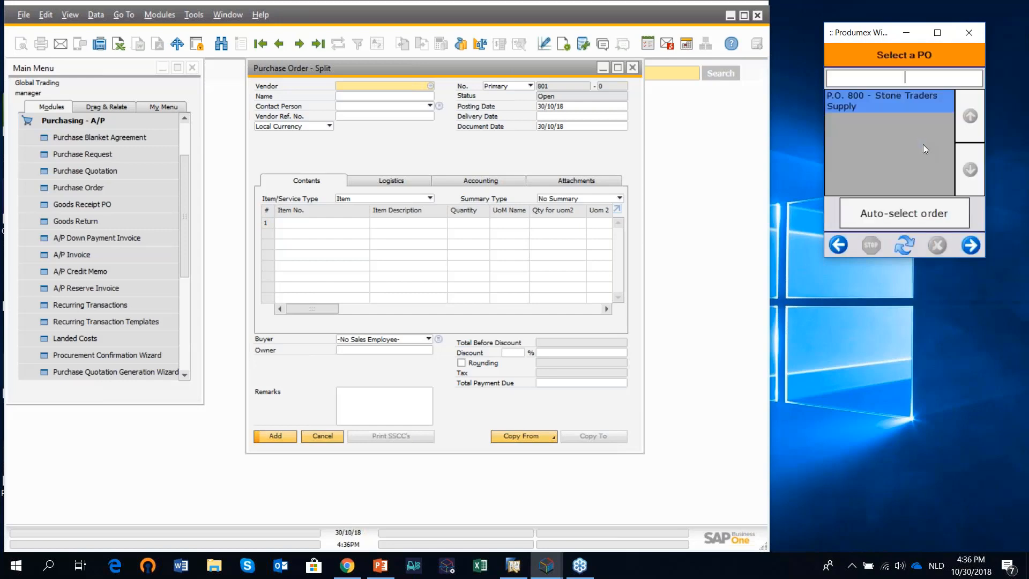
left_click(970, 246)
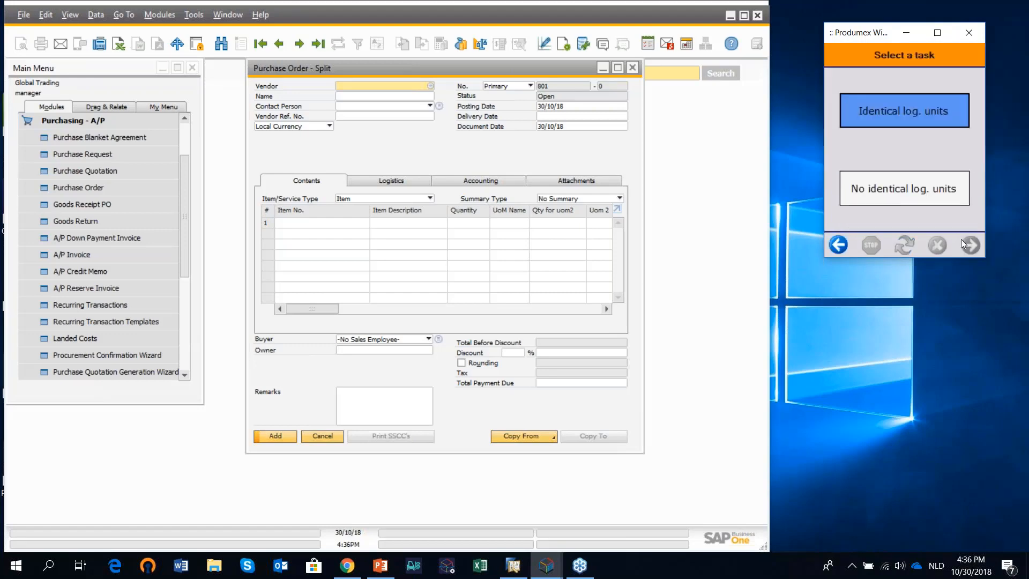
Choose no identical logistic units and no label on the logistic unit, and select product DIS_CG_FG_003 (Ecowood Natural Oak)
left_click(930, 201)
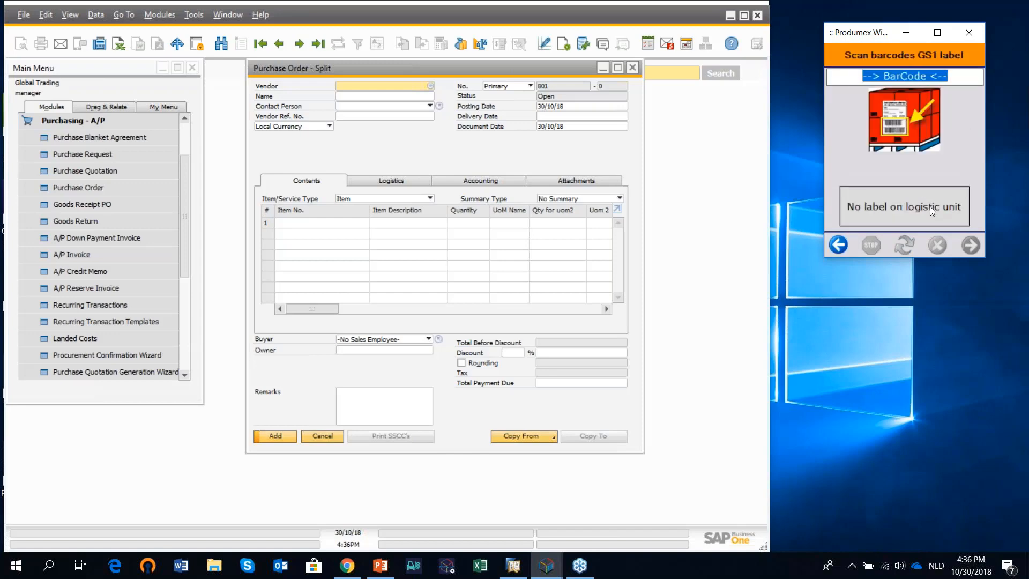
left_click(930, 207)
left_click(934, 217)
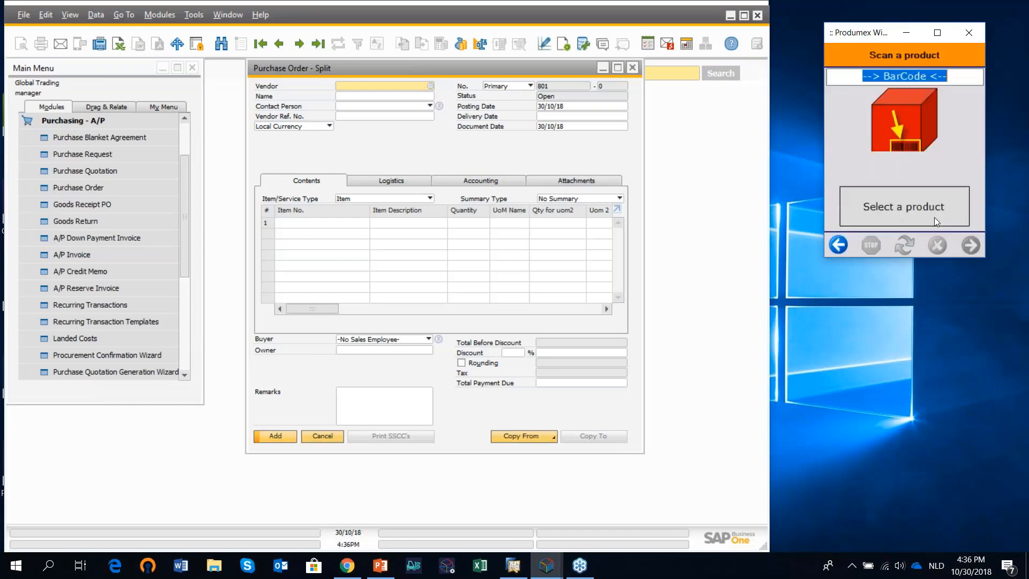
left_click(934, 216)
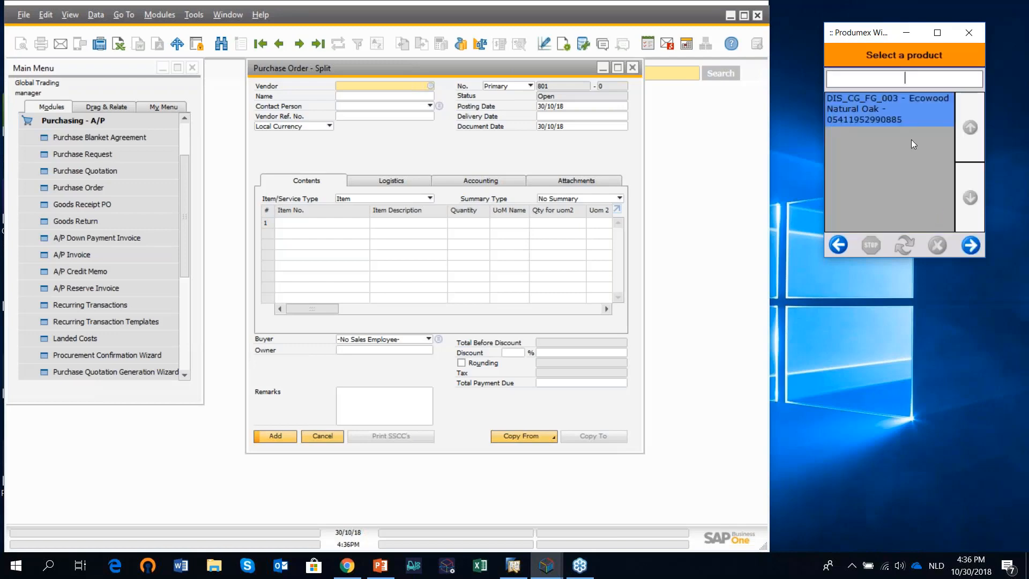
left_click(972, 245)
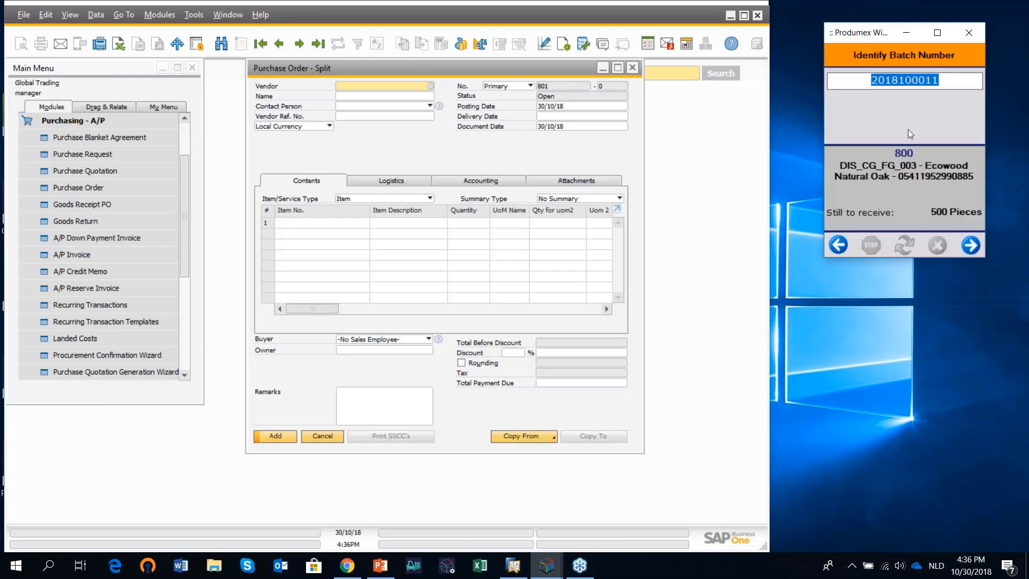
Accept the proposed batch number, confirm a received quantity of 1 pallet (50 cartons), and view the logistic unit label PDF
left_click(970, 245)
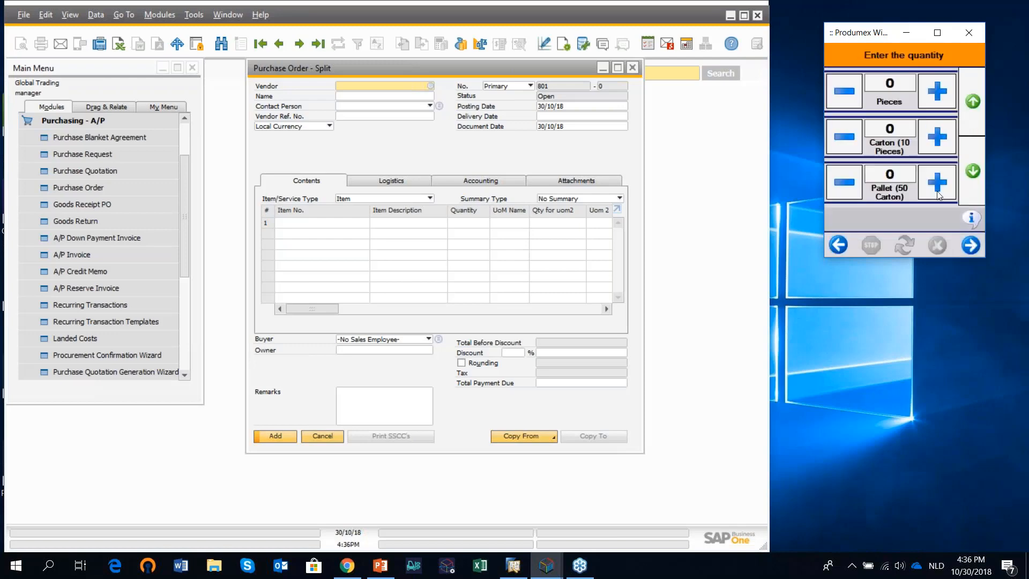
left_click(934, 180)
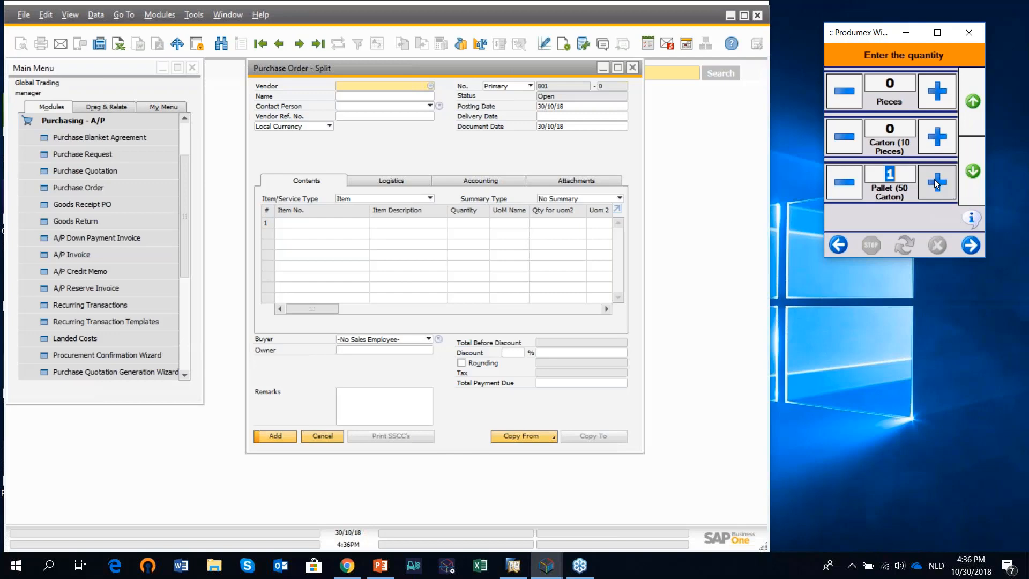
left_click(970, 246)
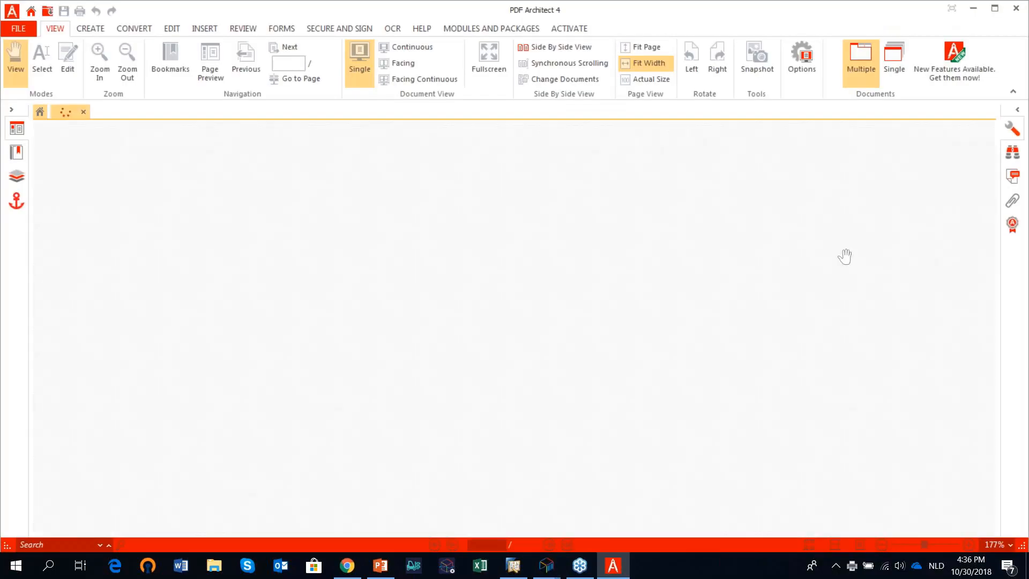
left_click(127, 71)
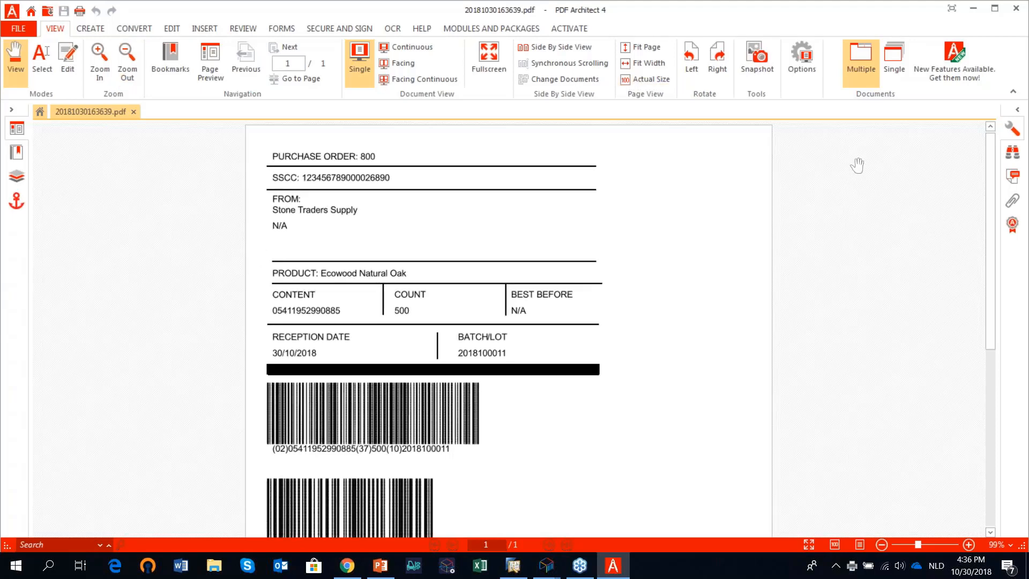
Switch back to SAP Business One, close the purchase order, and review the last Goods Receipt PO for Stone Traders Supply before closing it
left_click(974, 10)
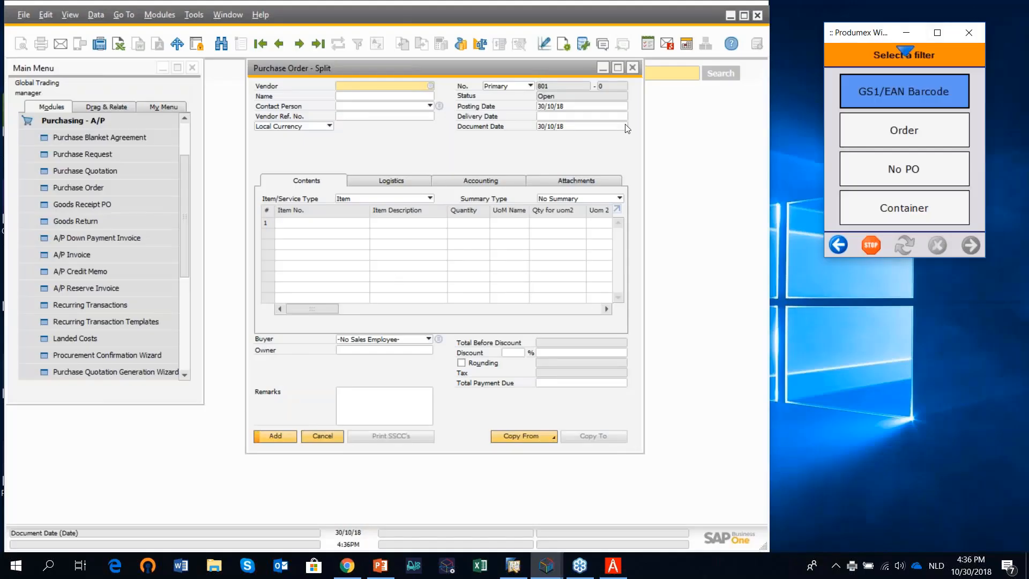
left_click(632, 68)
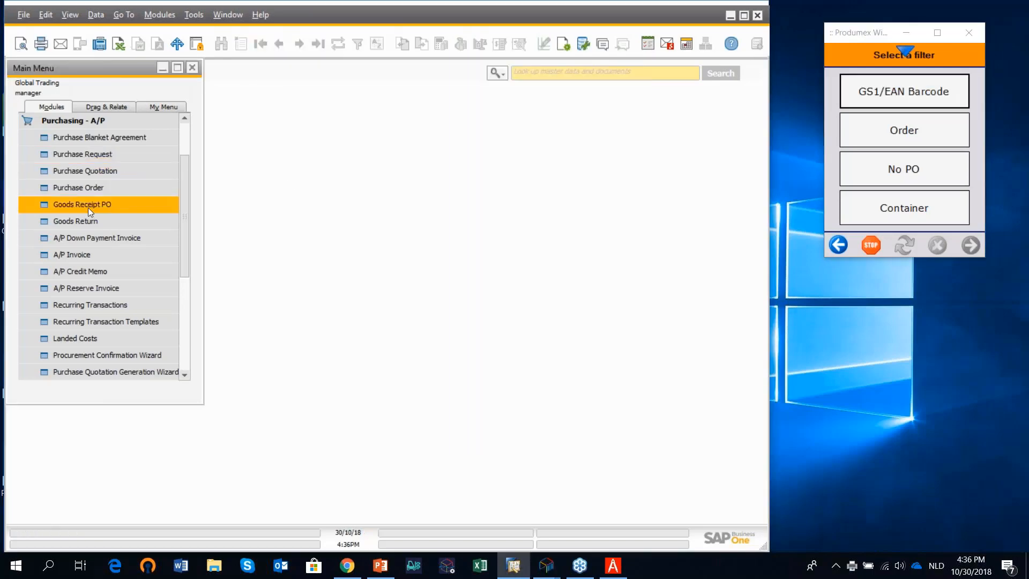
left_click(94, 205)
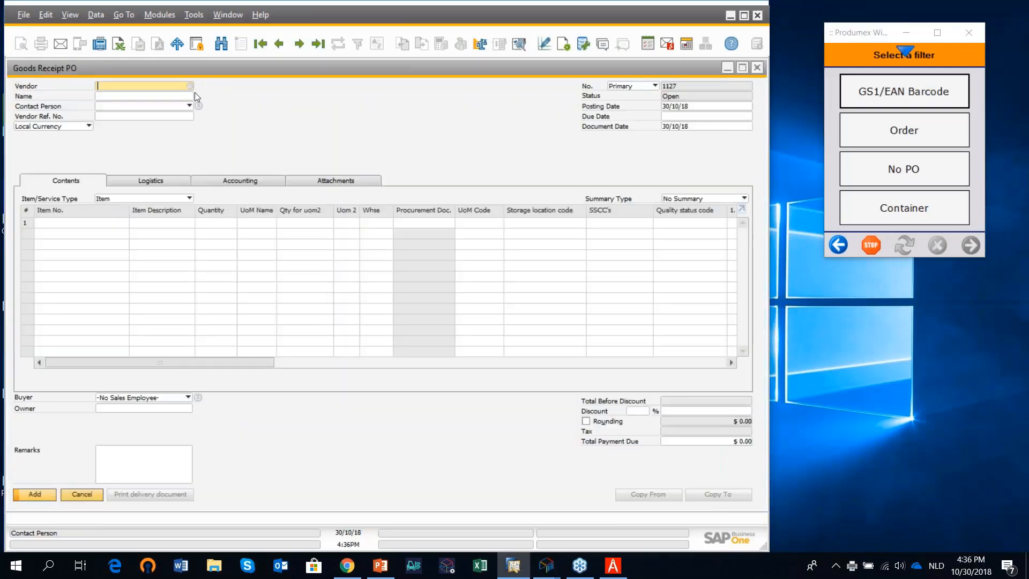
left_click(299, 44)
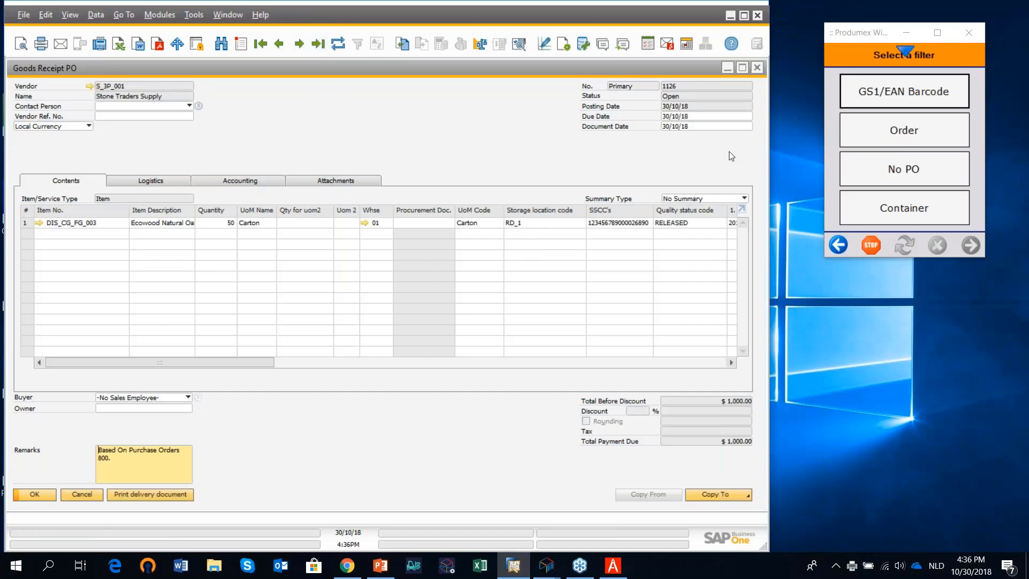
left_click(758, 68)
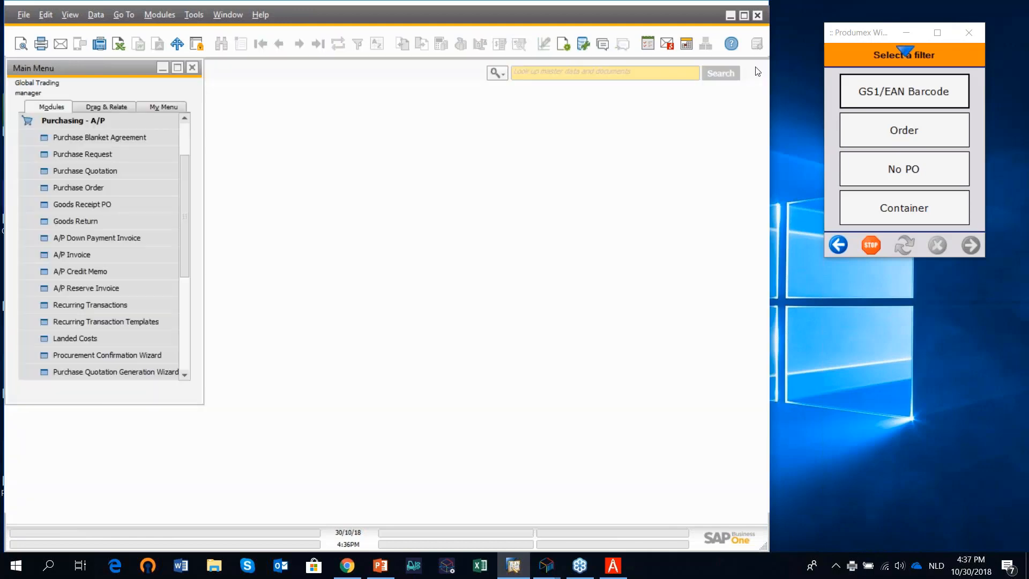
Open the Produmex organizational structure and inspect the Stone Traders Put-Away Zone and its locations under Warehouse 1's Back-Up Locations
left_click(80, 120)
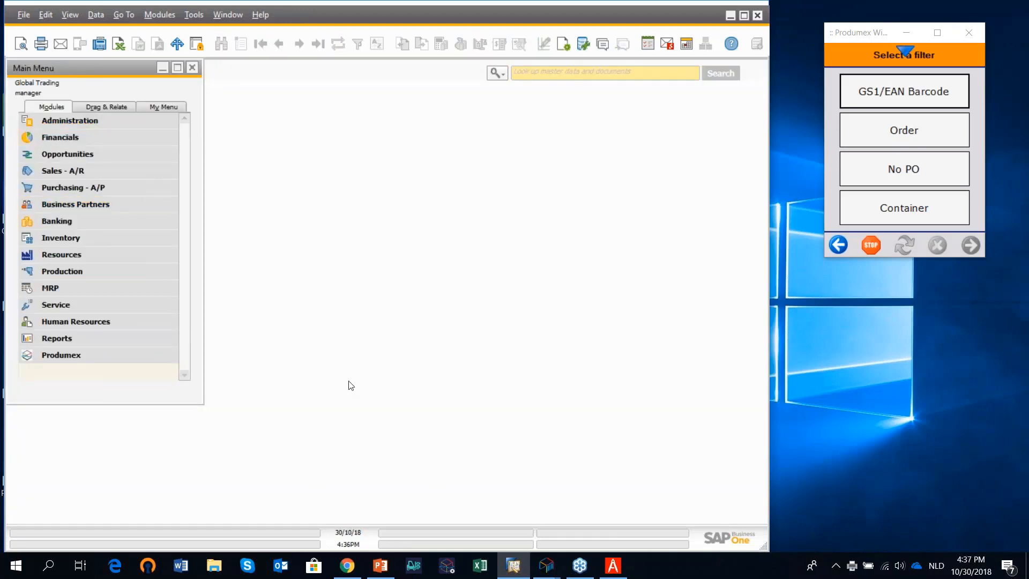
left_click(81, 356)
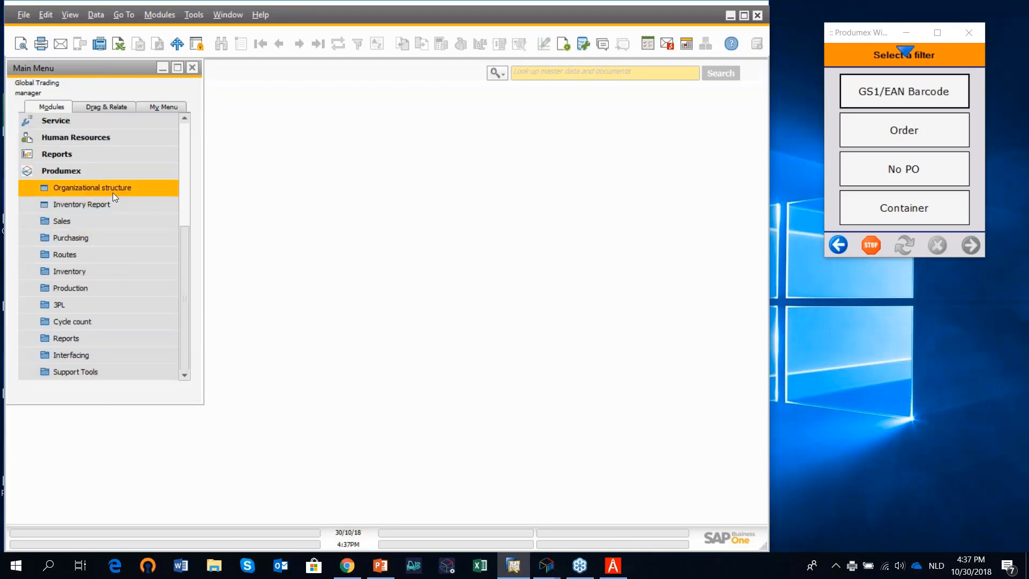
left_click(105, 192)
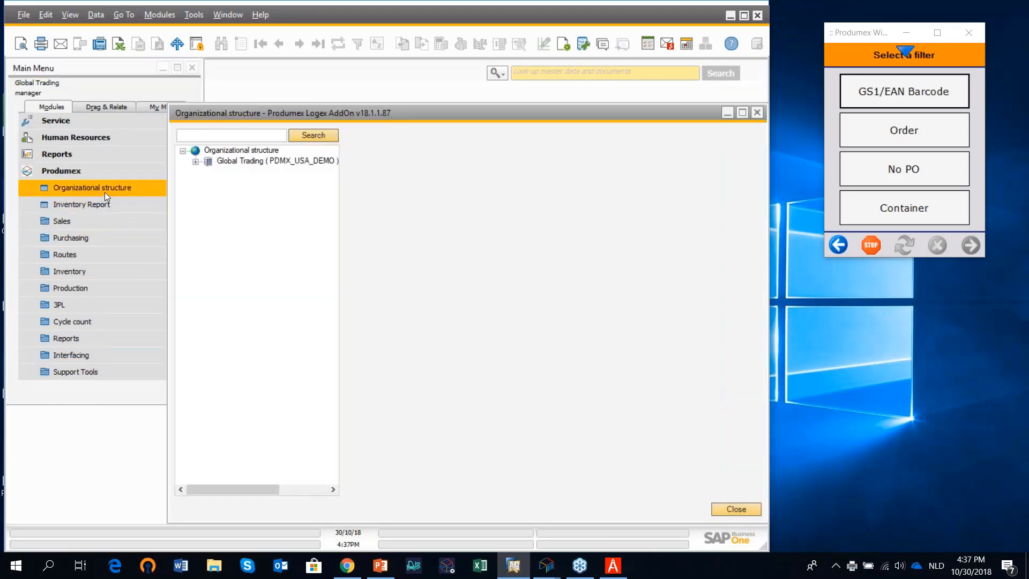
left_click(195, 161)
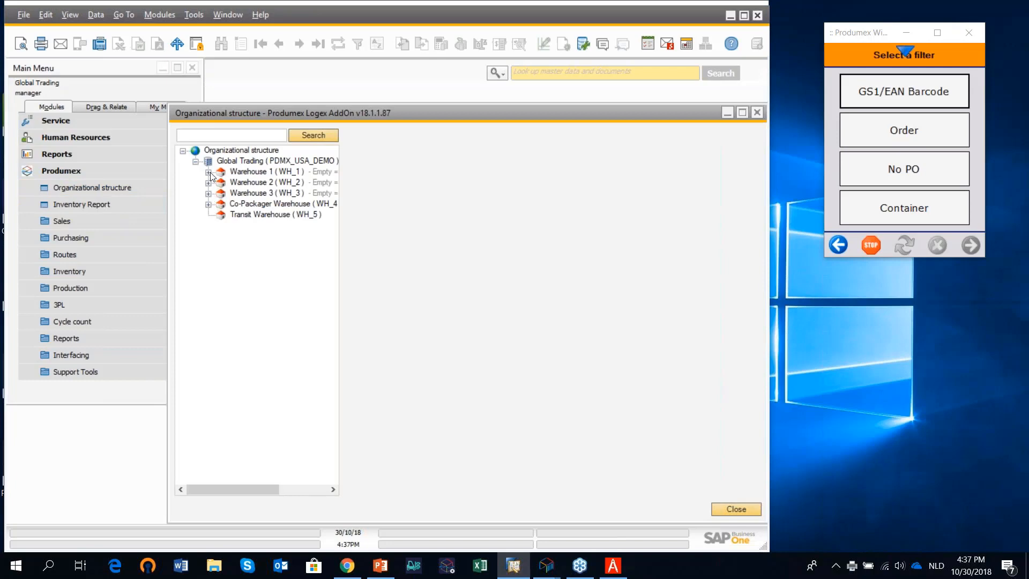
left_click(209, 172)
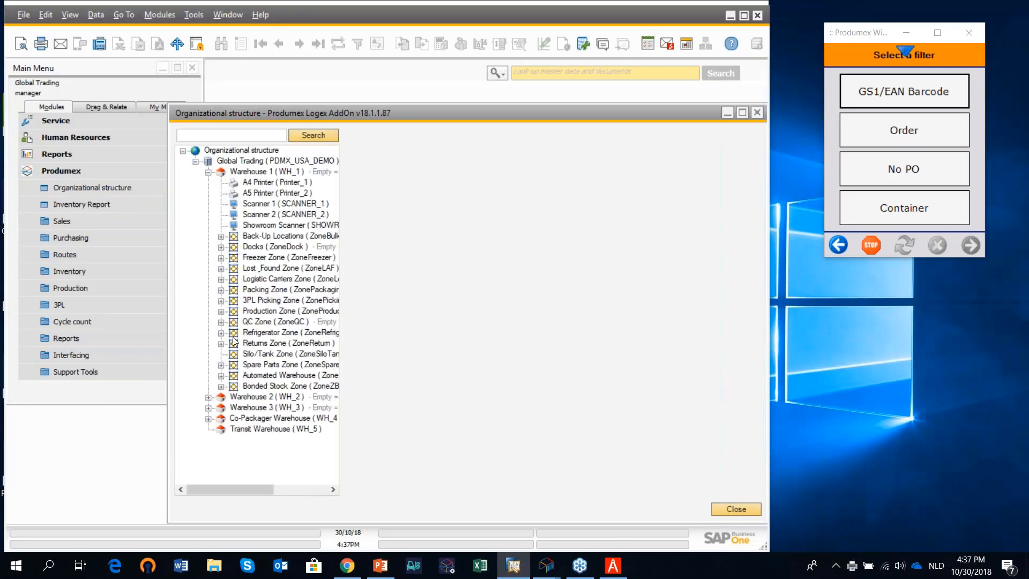
left_click(221, 236)
left_click(263, 248)
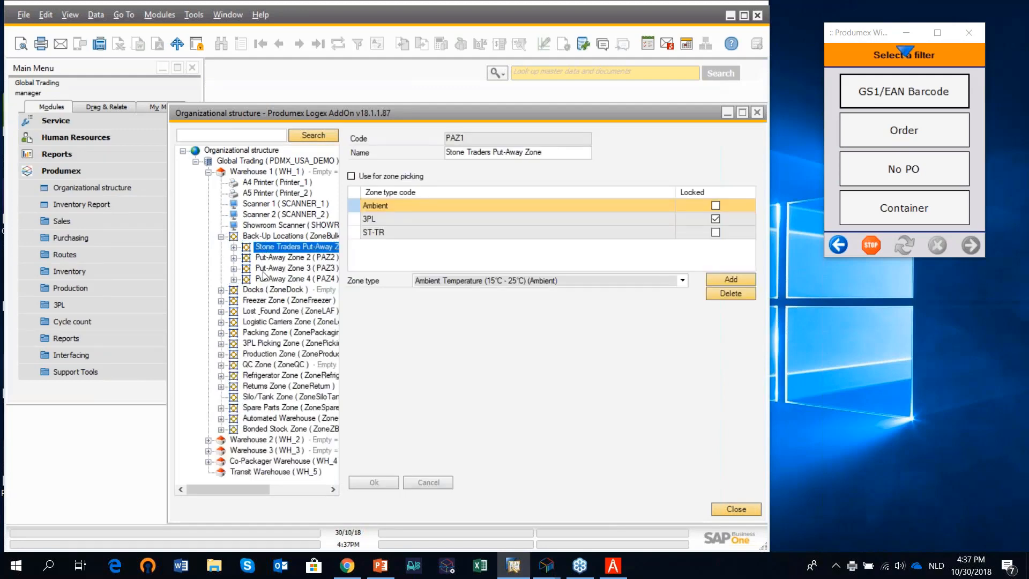
left_click(233, 247)
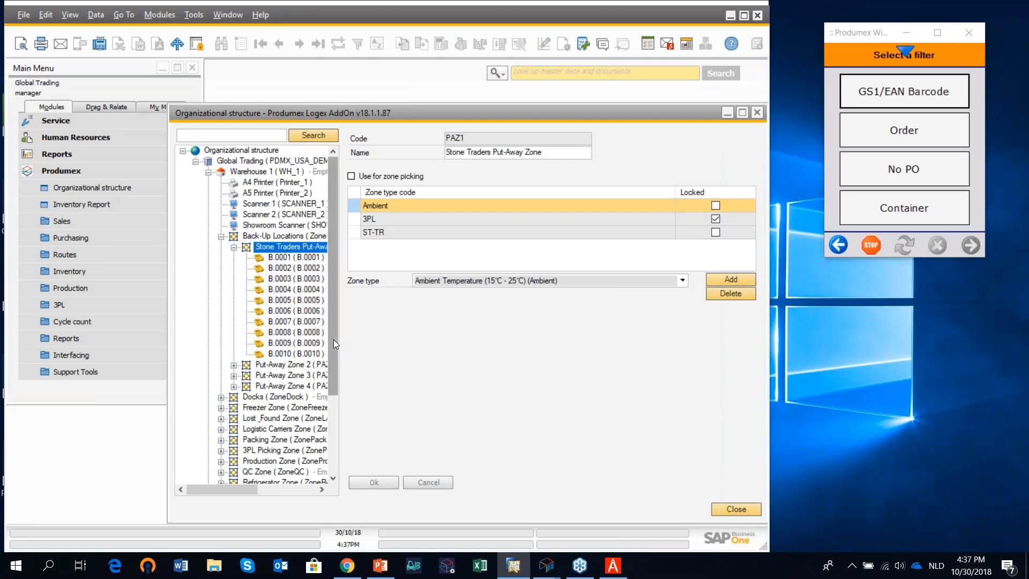
Inspect the zone types and pick locations of Stone Traders Aisle 1 in the 3PL Picking Zone
left_click_drag(334, 343, 332, 397)
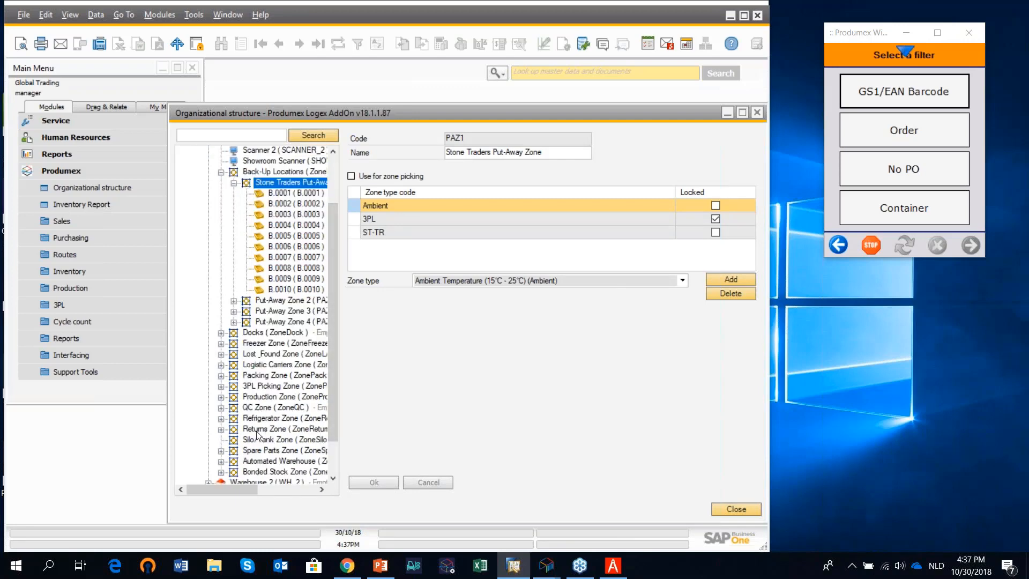
left_click(221, 387)
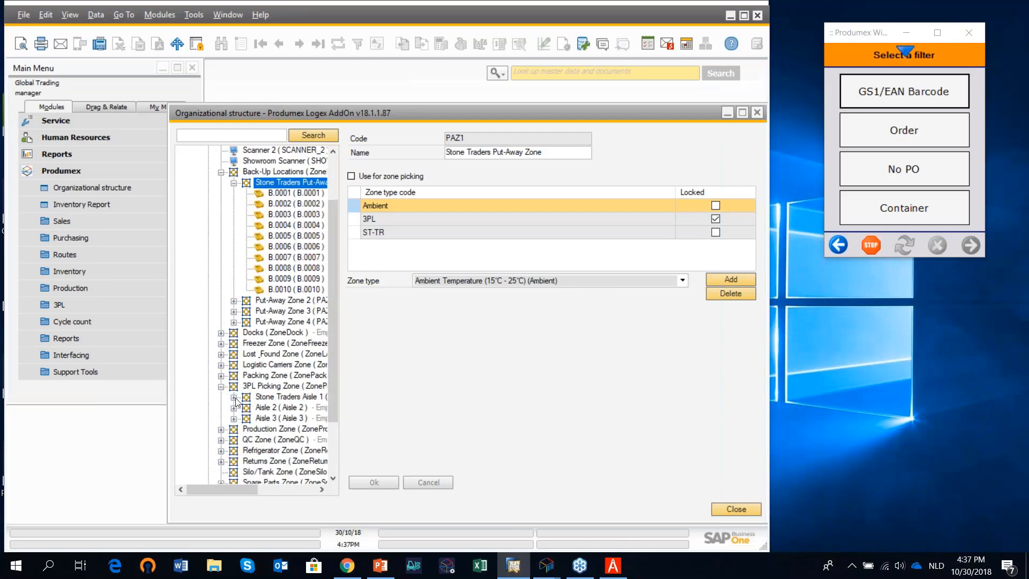
left_click(266, 397)
left_click(234, 397)
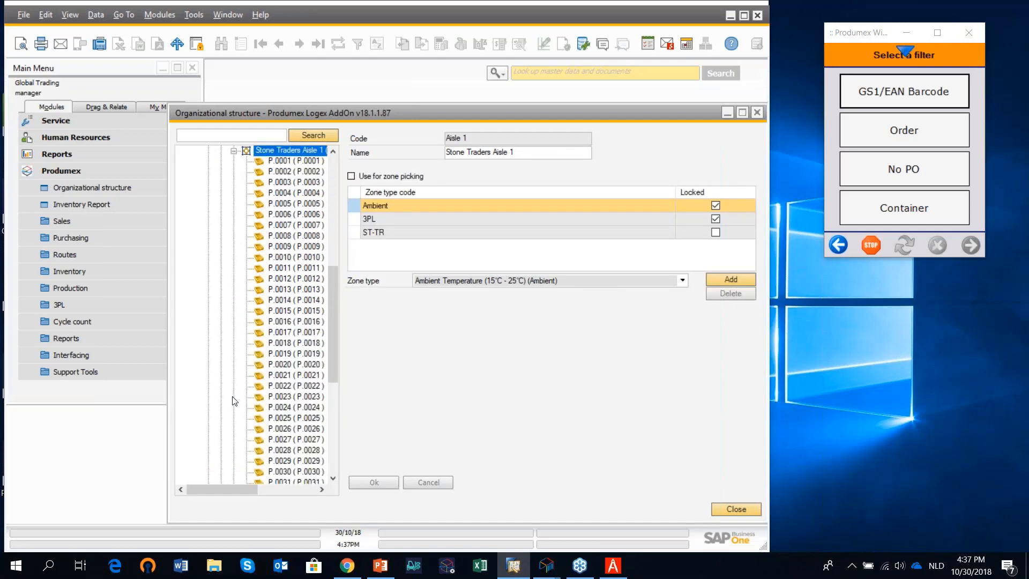
left_click_drag(333, 355, 344, 329)
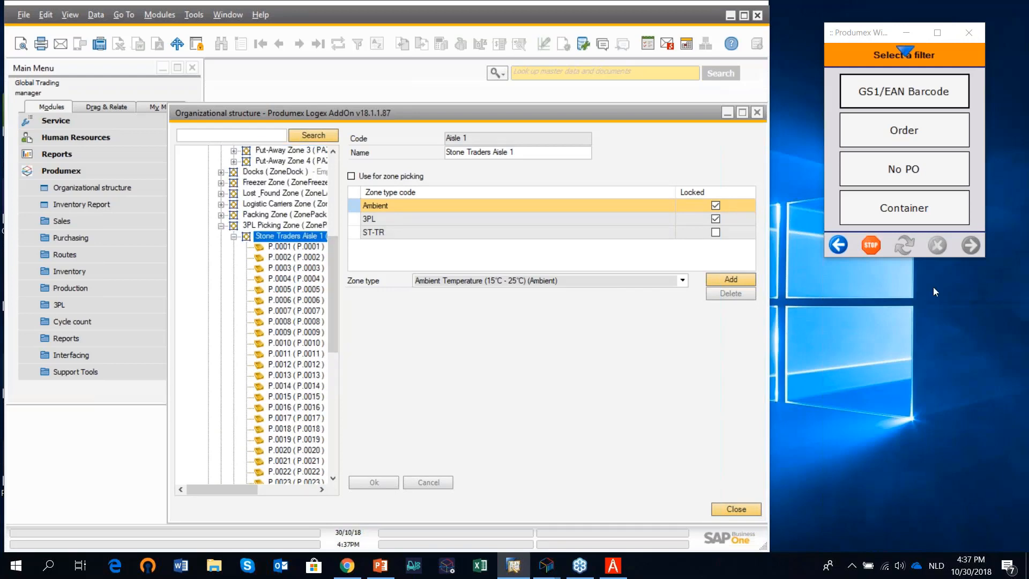
Switch to the Produmex scanner client, leave reception, and start Put away from RD_1, Receiving Dock 1
left_click(840, 245)
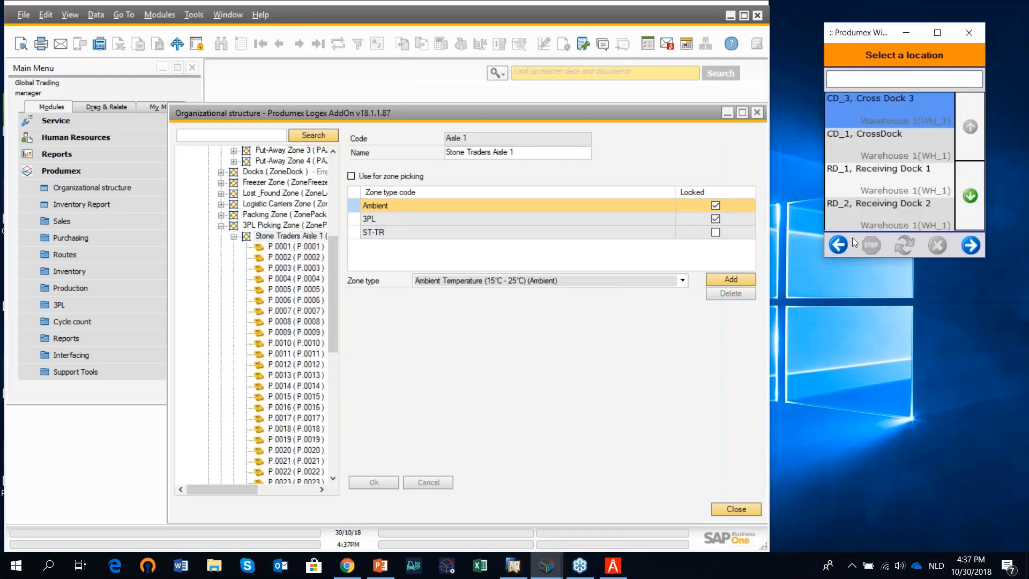
left_click(839, 245)
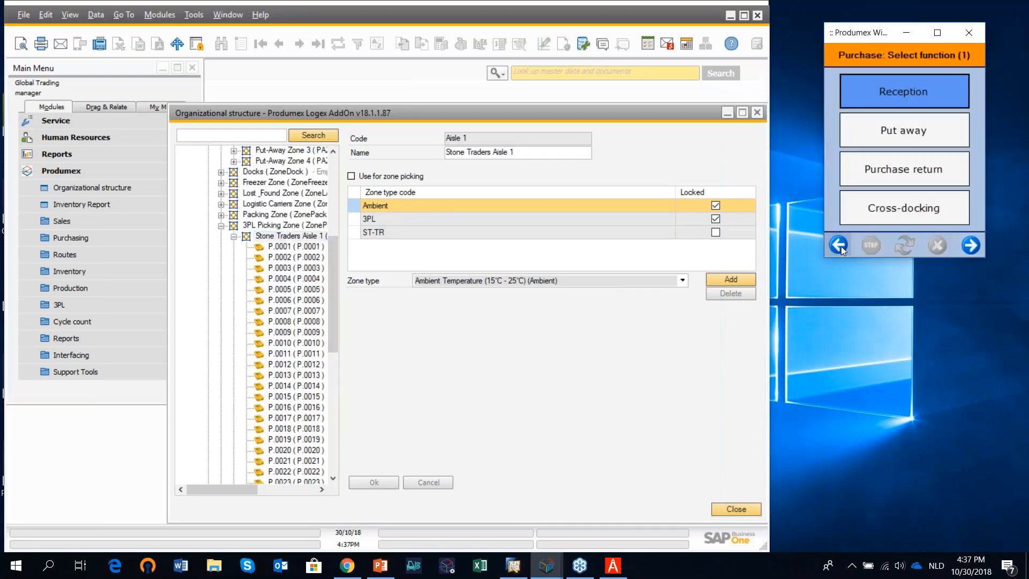
left_click(931, 150)
left_click(922, 183)
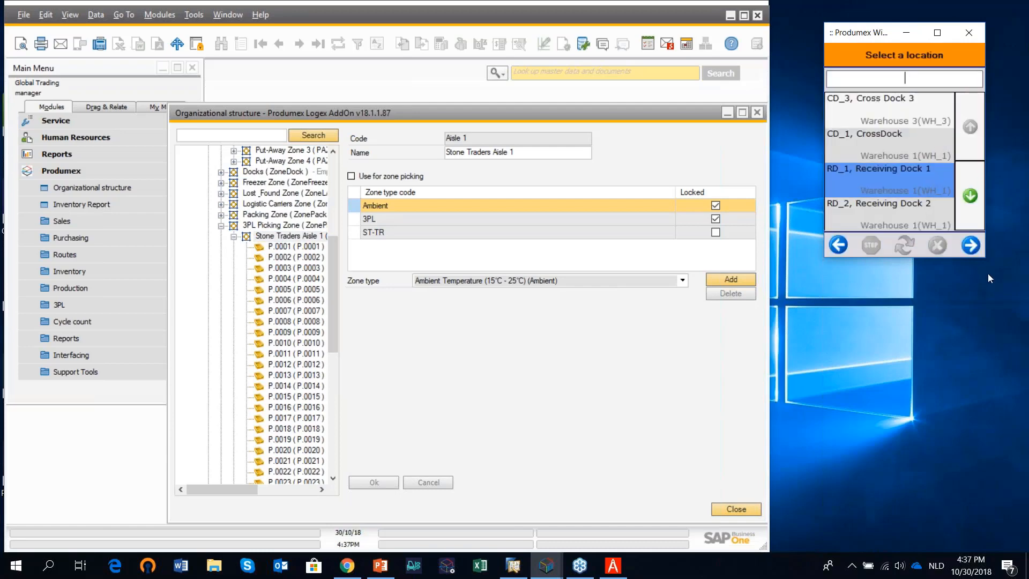
left_click(971, 246)
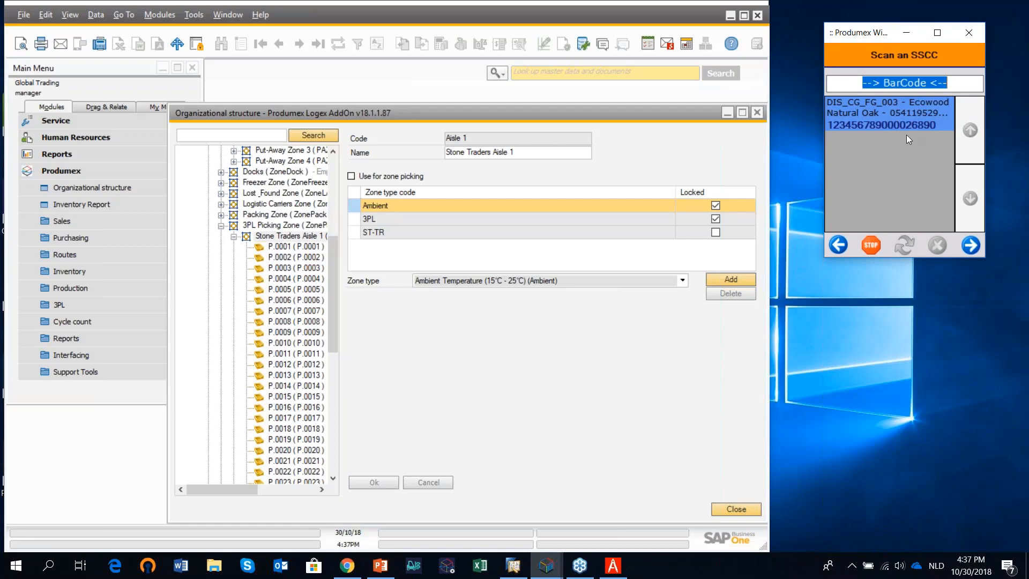
left_click(953, 83)
type("00123456789000026890")
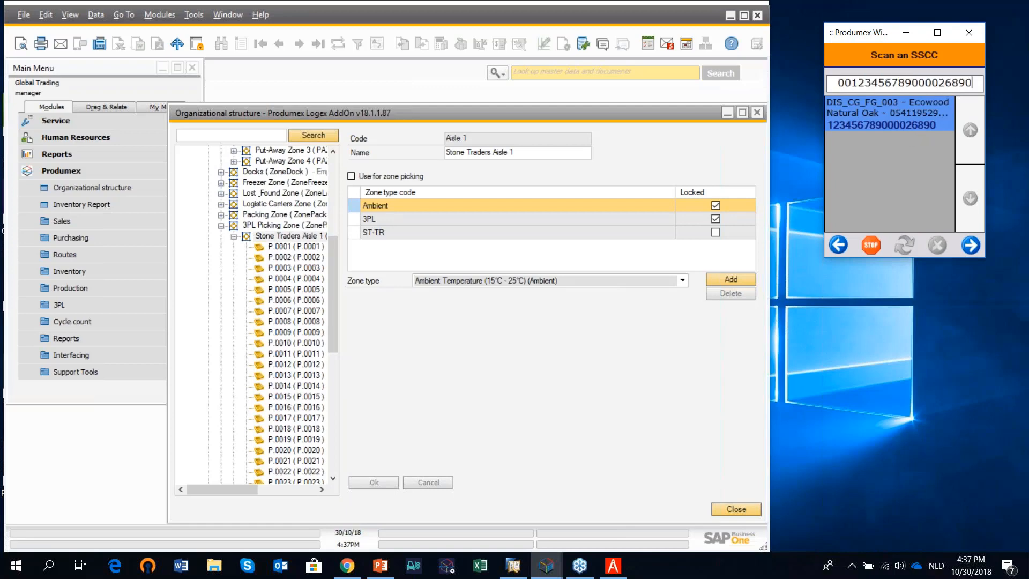
left_click(978, 235)
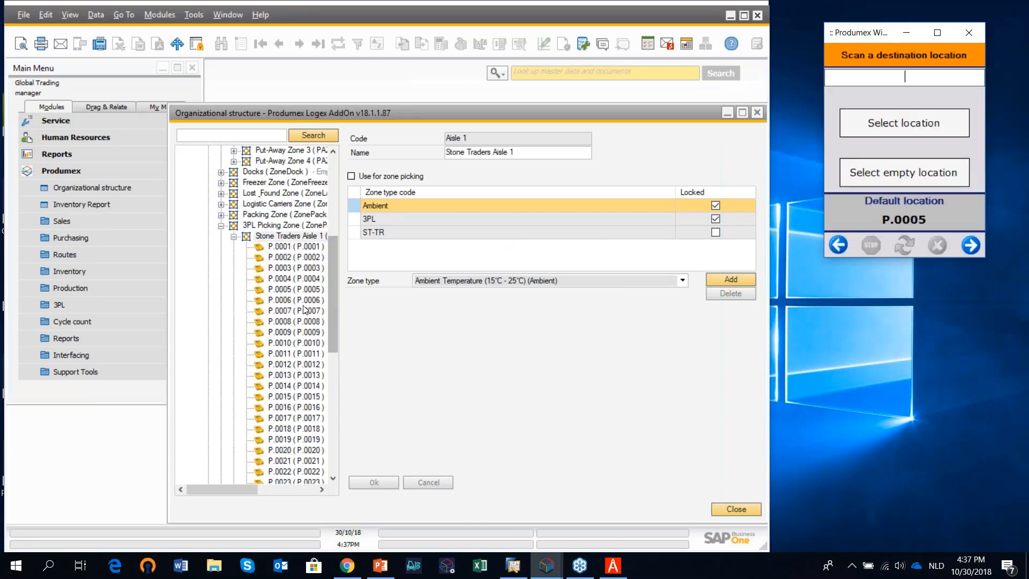
left_click(300, 289)
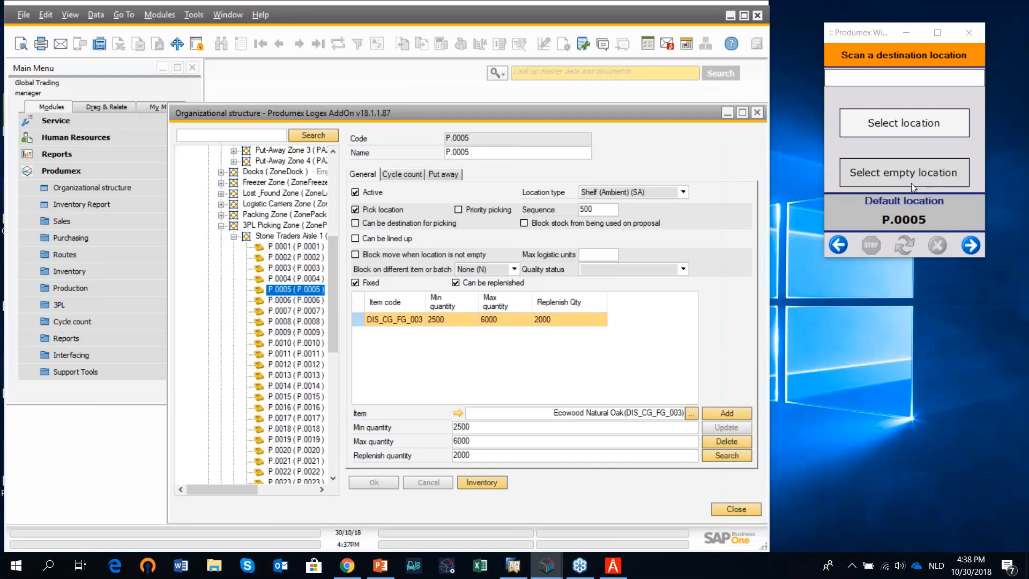
Open the destination location selection on the scanner and look through the allowed B locations and first P locations
left_click(917, 130)
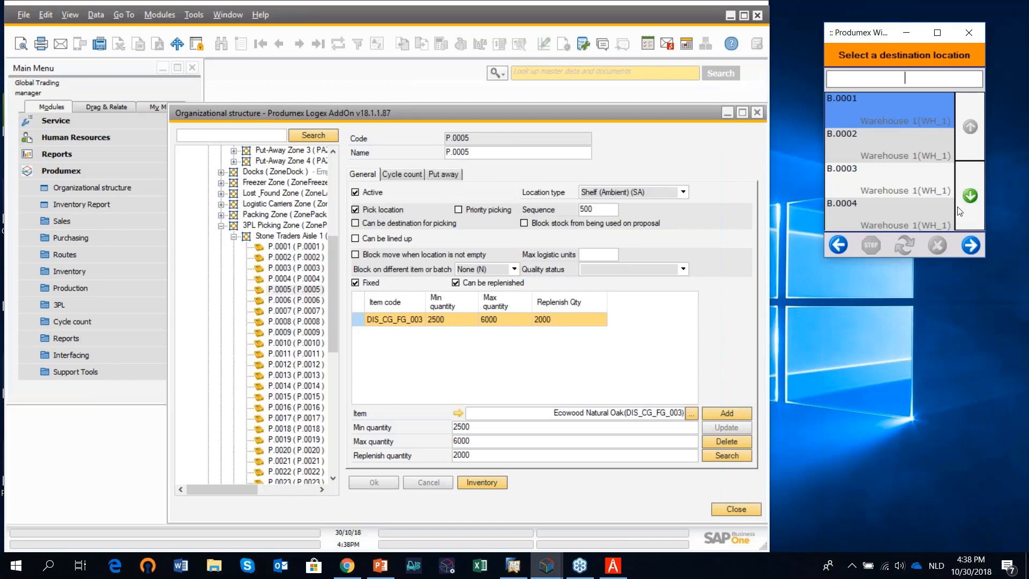
left_click(973, 212)
left_click(974, 212)
left_click(973, 212)
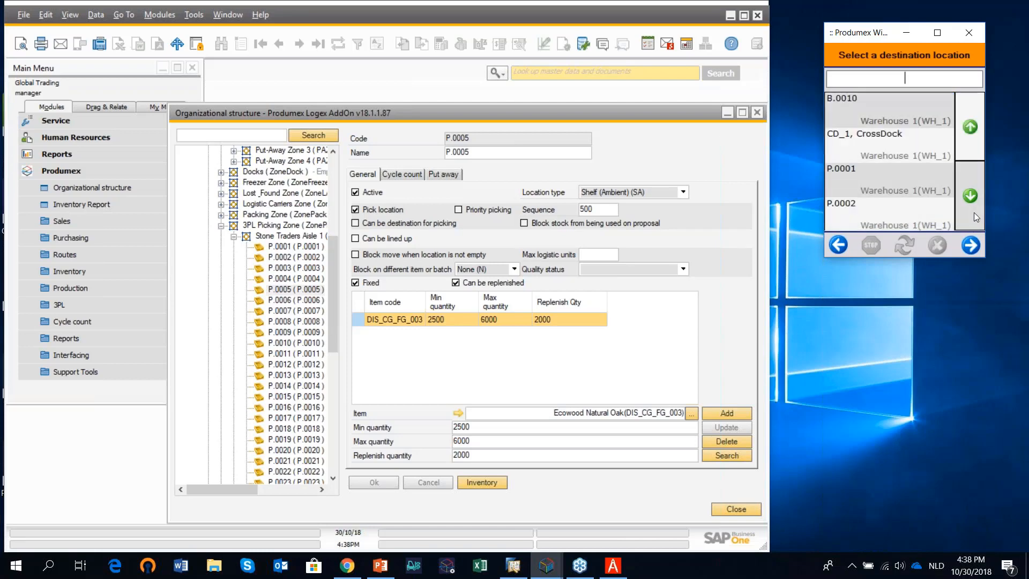
left_click(960, 130)
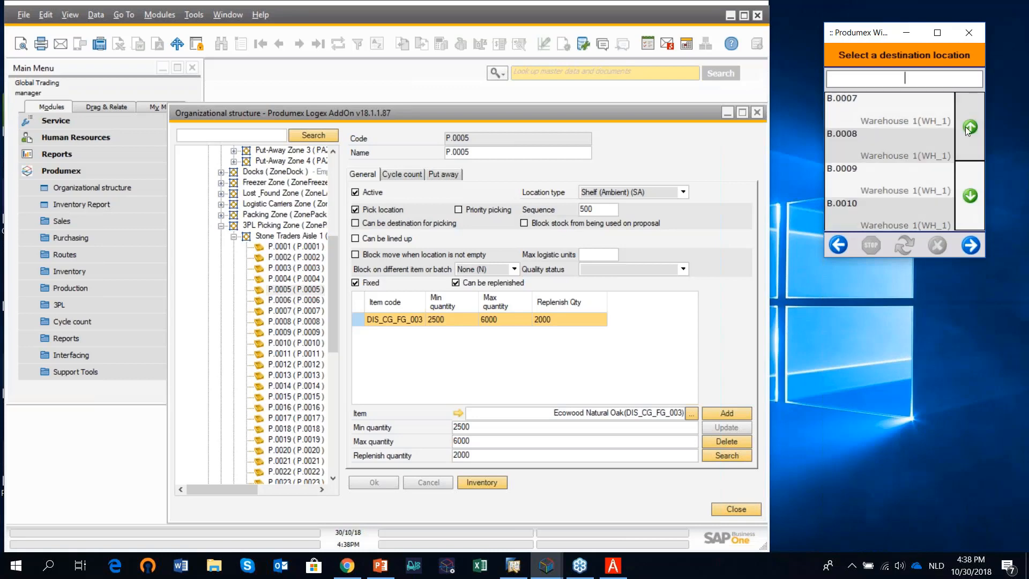
left_click(966, 127)
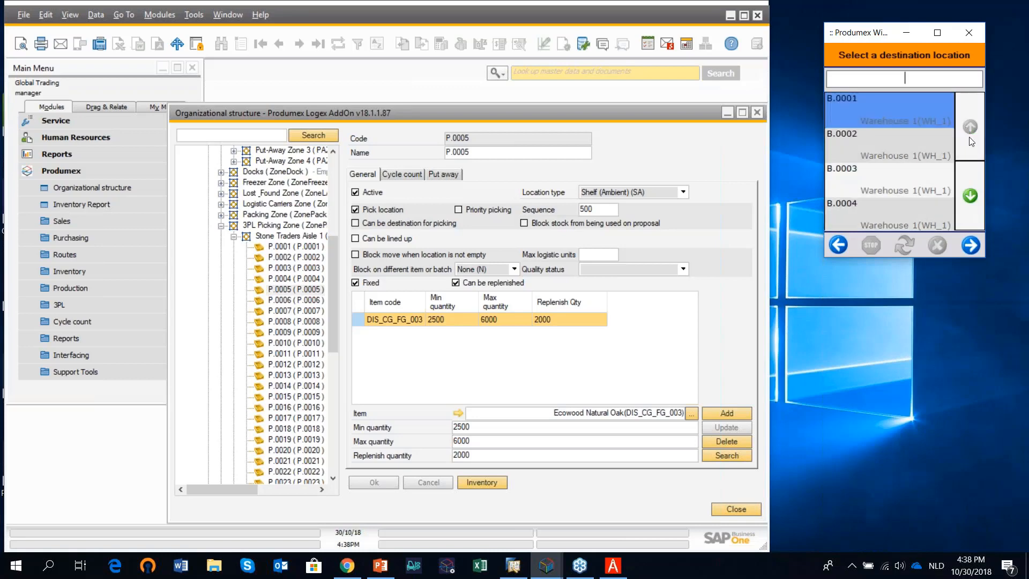
left_click(979, 211)
left_click(979, 211)
left_click(979, 212)
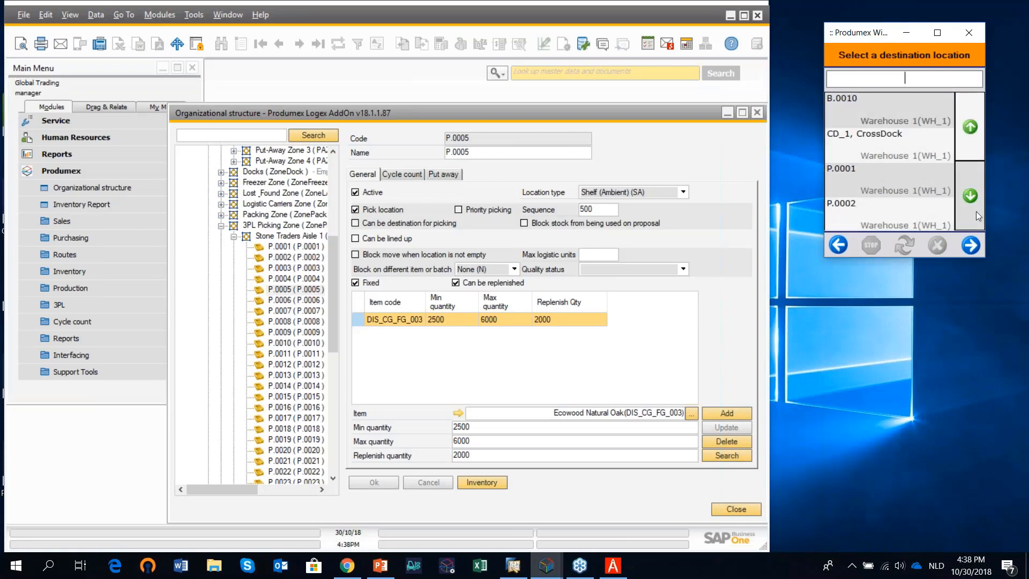
left_click(966, 125)
left_click(966, 126)
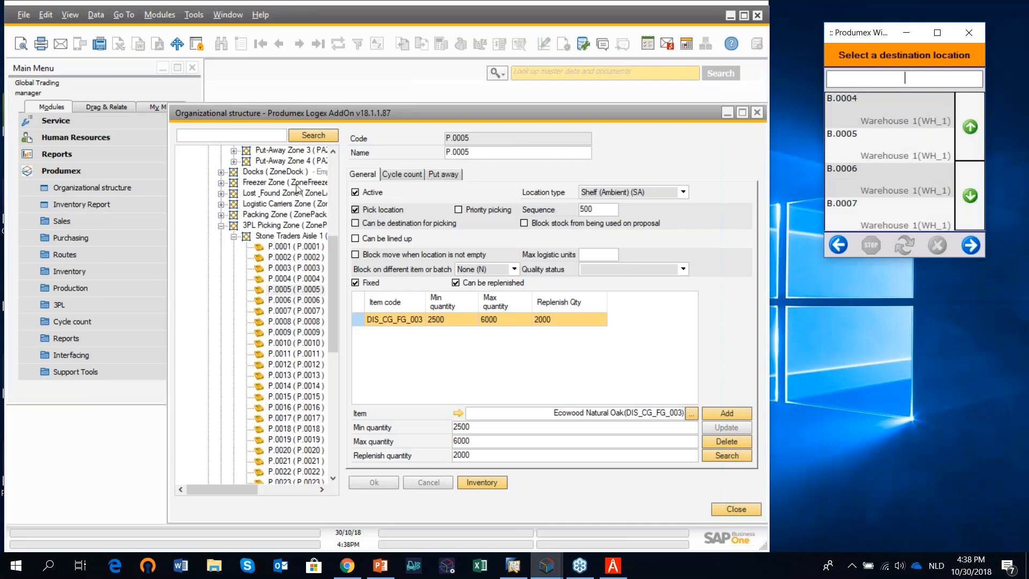
Compare the allowed destinations with the Stone Traders Put-Away Zone settings and the Aisle 1 locations in the organizational structure
left_click_drag(336, 248, 339, 201)
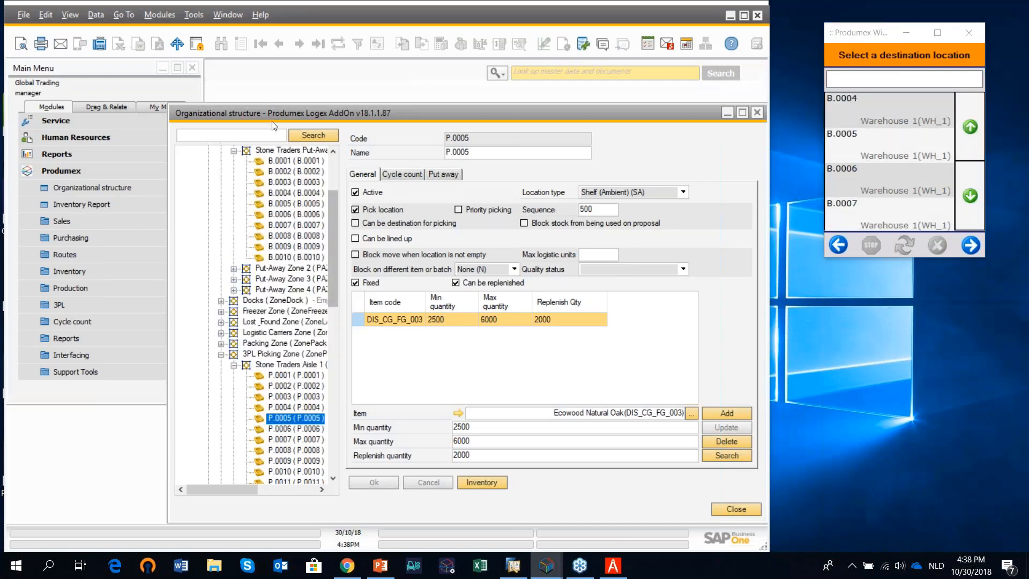
left_click(289, 150)
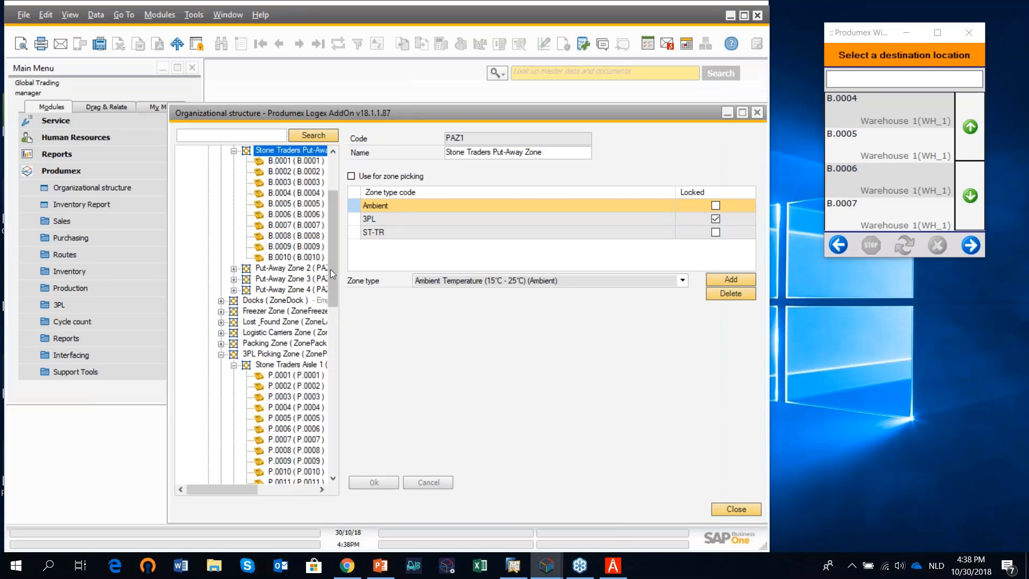
left_click_drag(333, 269, 331, 303)
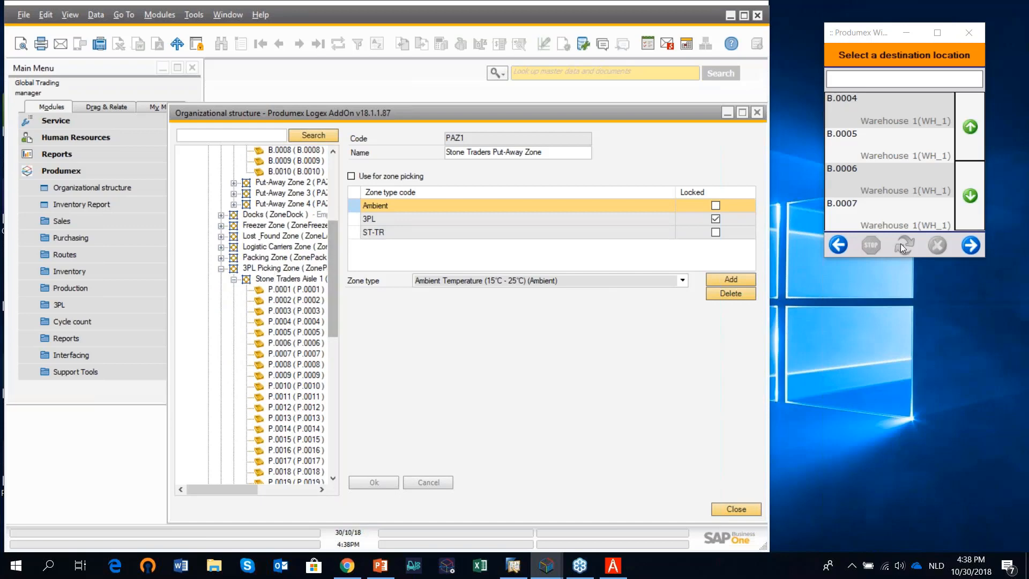
Examine the rest of the scanner's destination location list, through the P locations up to the receiving docks
left_click(966, 210)
left_click(967, 211)
left_click(969, 213)
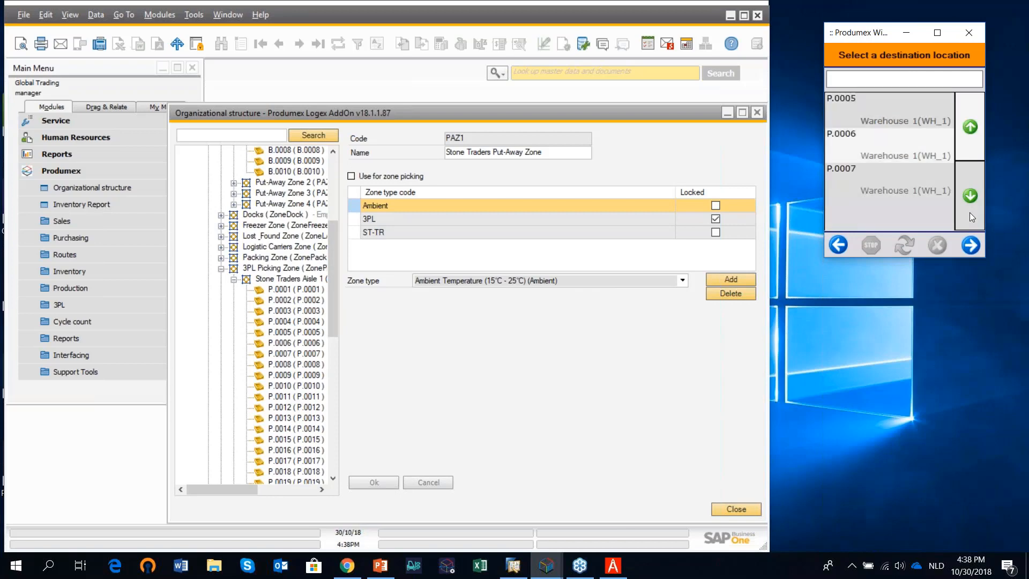
left_click(970, 212)
left_click(971, 212)
left_click(973, 213)
left_click(973, 212)
left_click(973, 212)
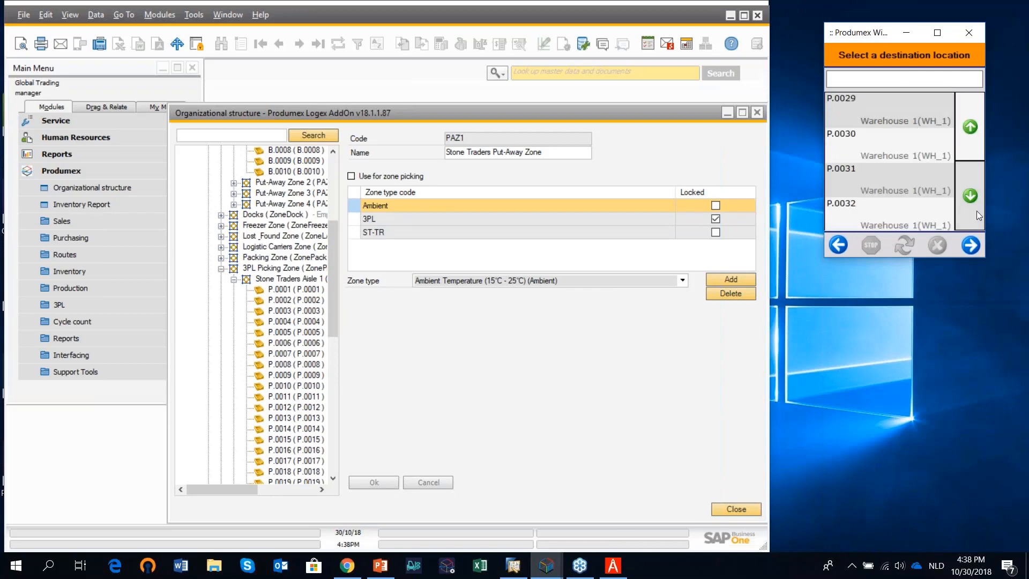
left_click(977, 210)
left_click(977, 210)
left_click(975, 131)
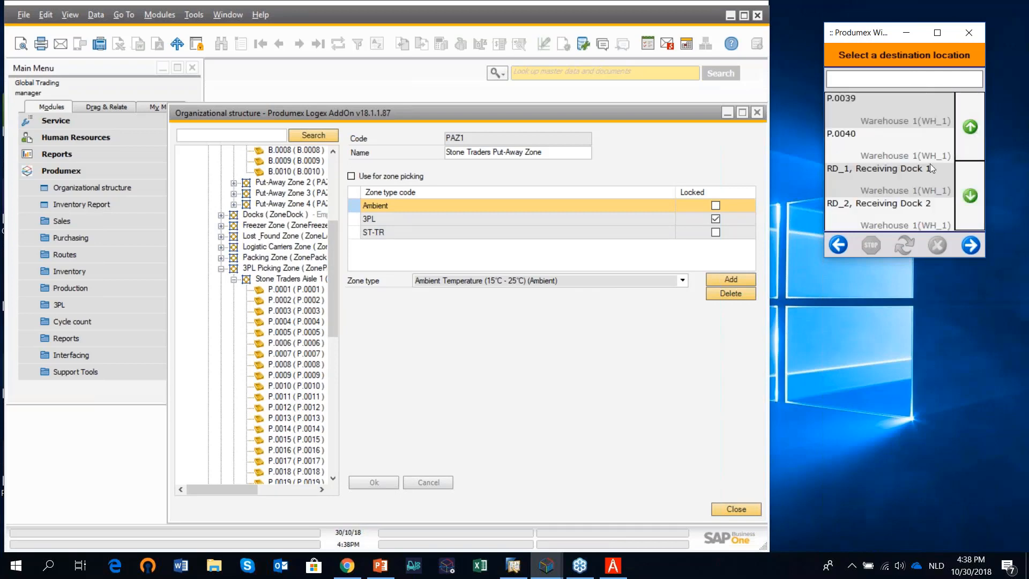
Choose B.0003 as the destination location on the scanner and complete the put-away of the logistic unit
left_click_drag(332, 314, 345, 413)
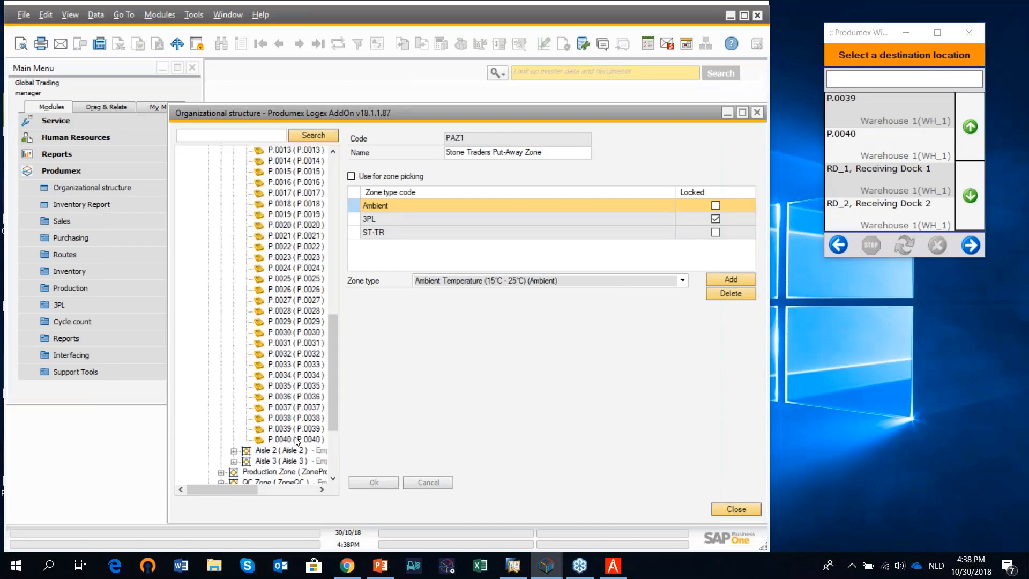
left_click_drag(333, 378, 338, 399)
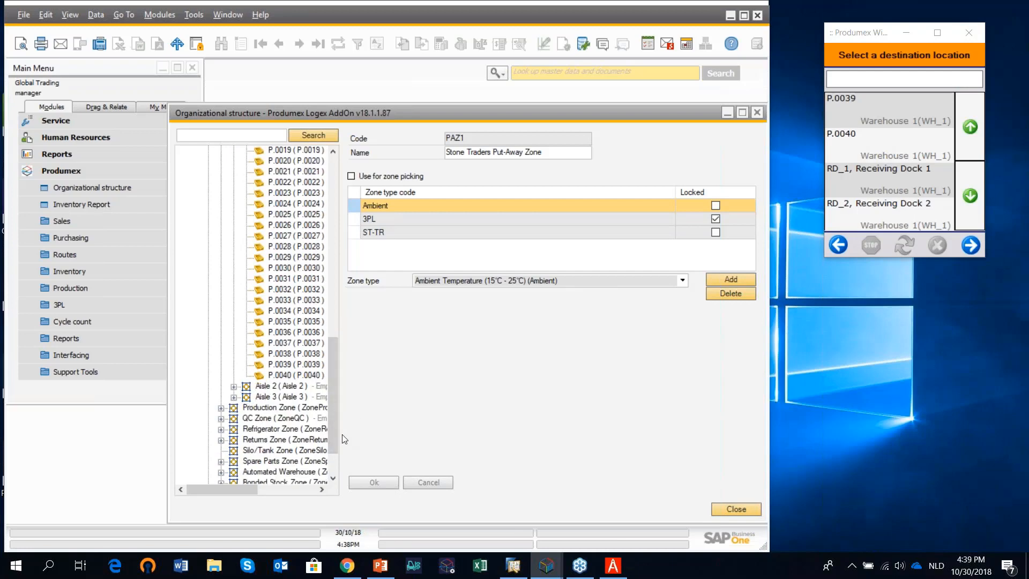
left_click_drag(333, 419, 336, 209)
left_click(837, 244)
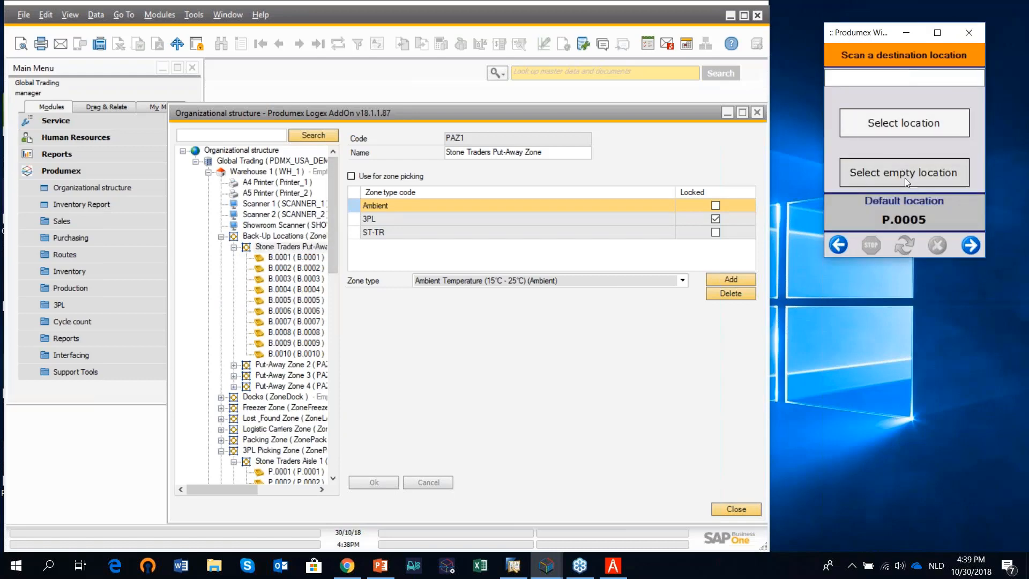
left_click(906, 128)
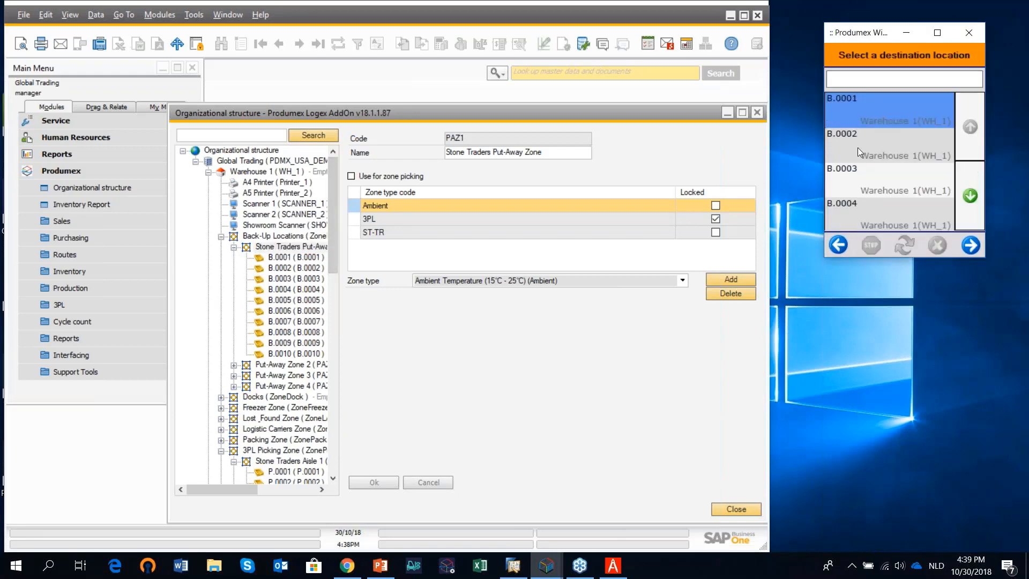
left_click(869, 181)
left_click(970, 246)
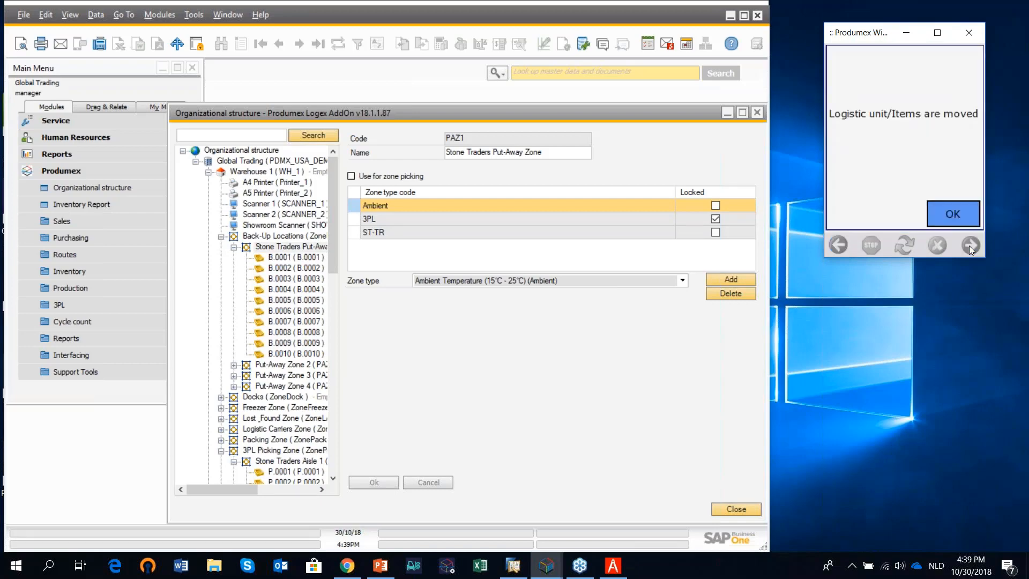
left_click(963, 212)
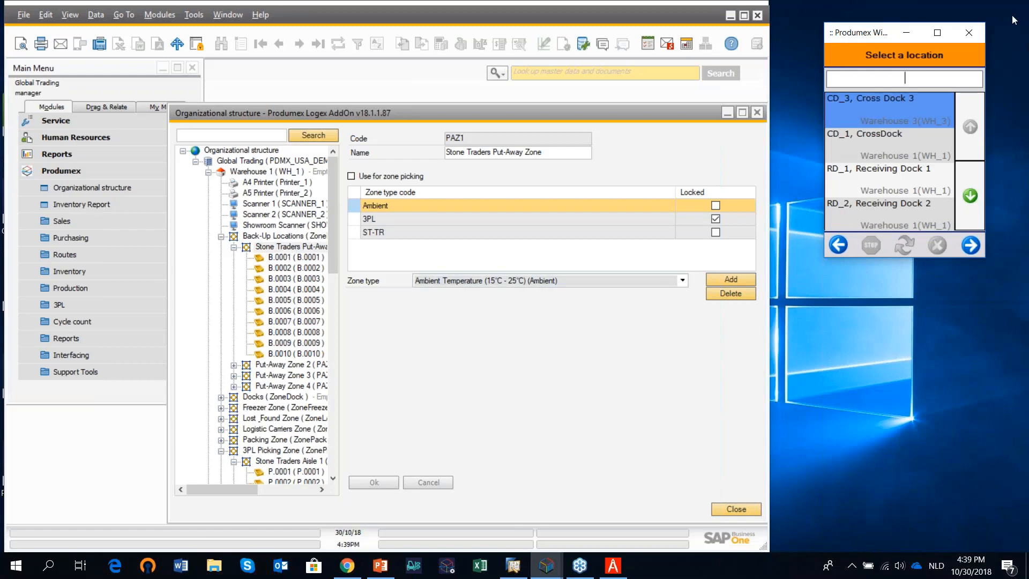
Return the scanner to its main function selection and close the organizational structure
left_click(1017, 40)
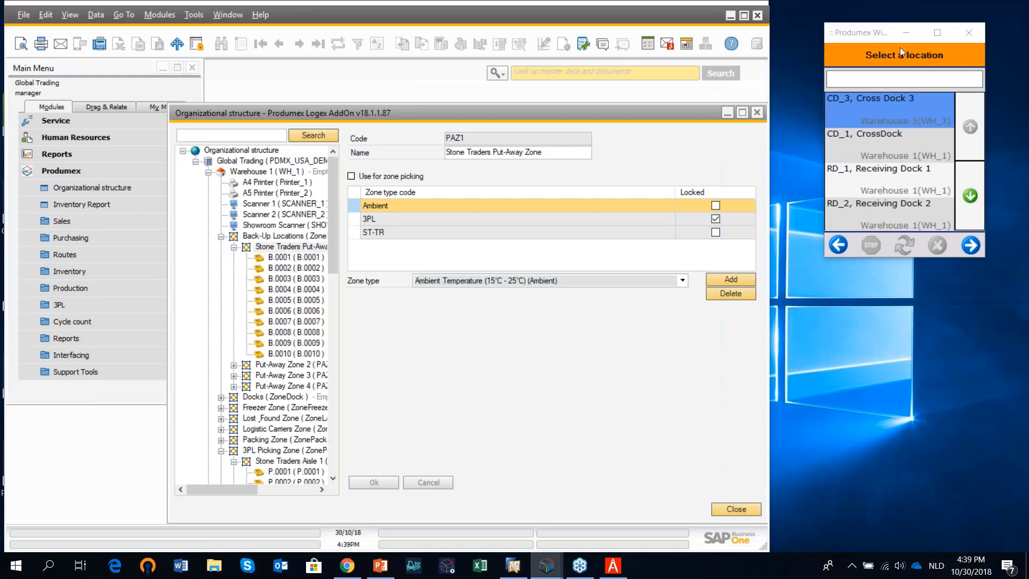
left_click(834, 37)
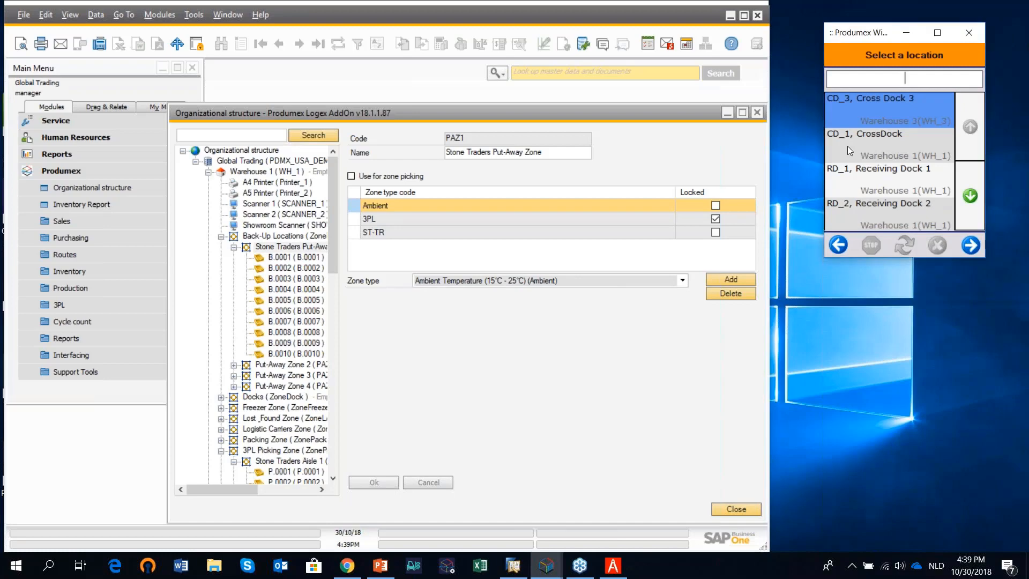
left_click(837, 247)
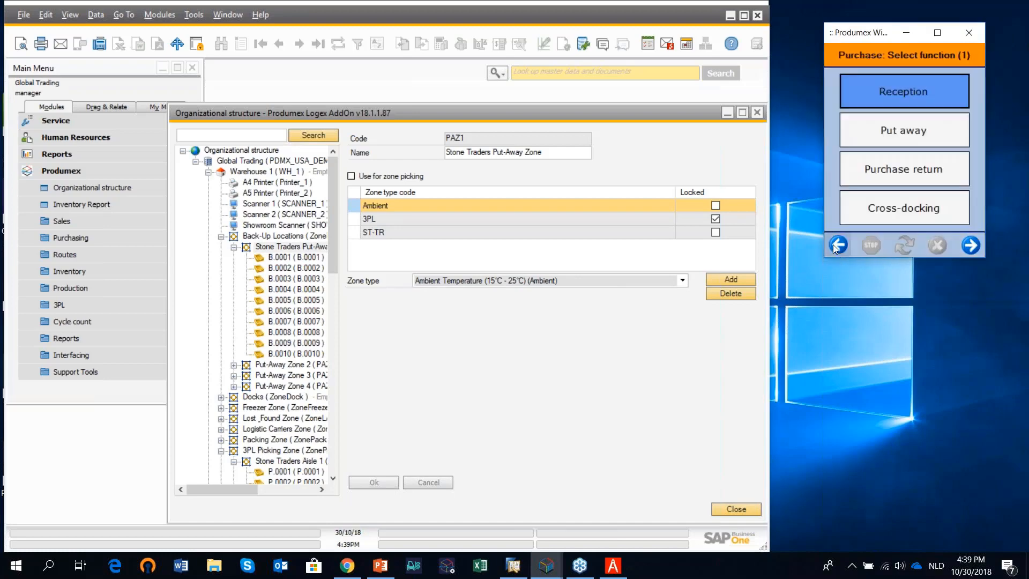
left_click(833, 244)
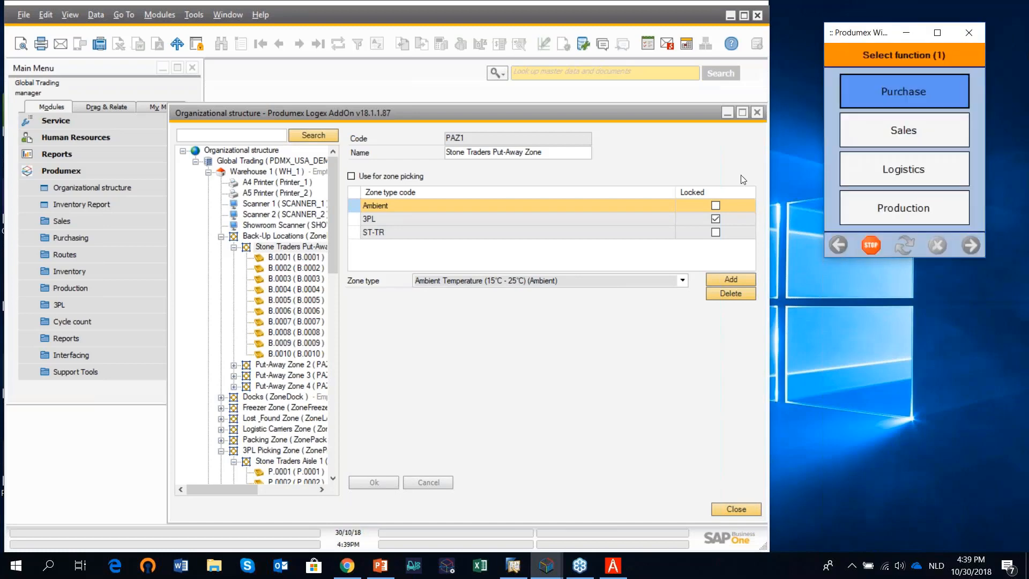
left_click(760, 111)
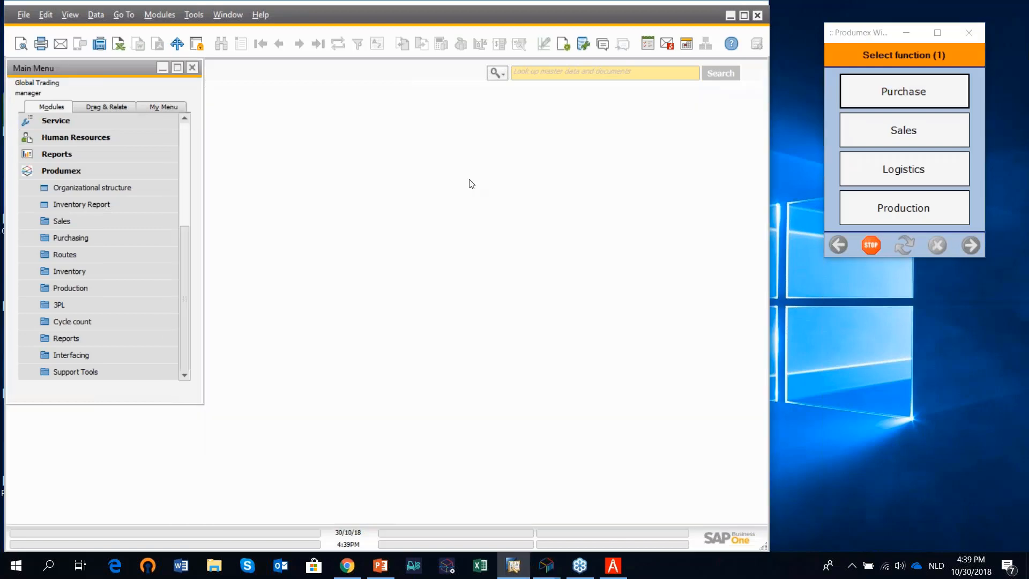
Create a new sales order in SAP Business One for customer C_3P_004, Home Deco
left_click(182, 141)
left_click(85, 170)
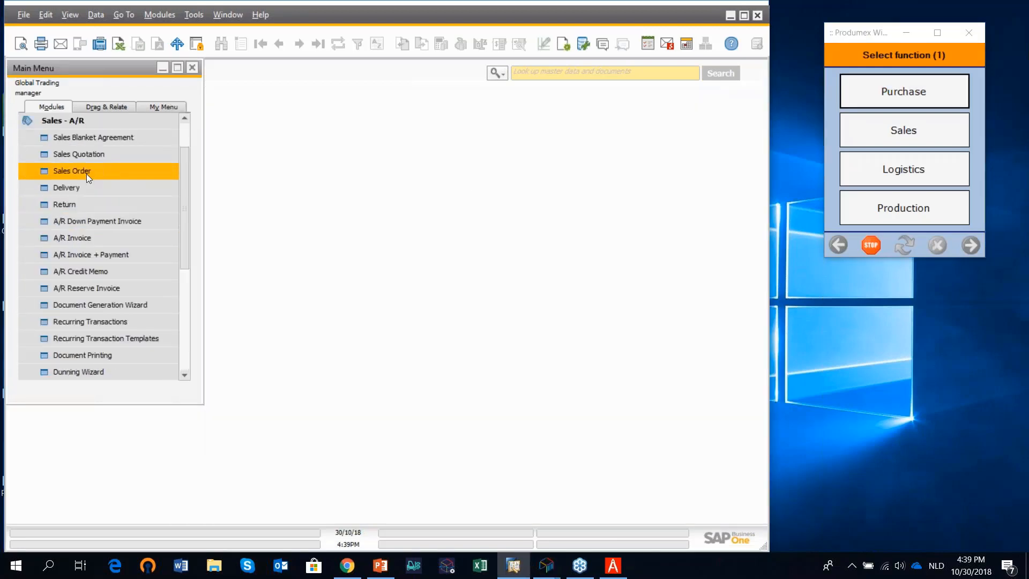
left_click(87, 172)
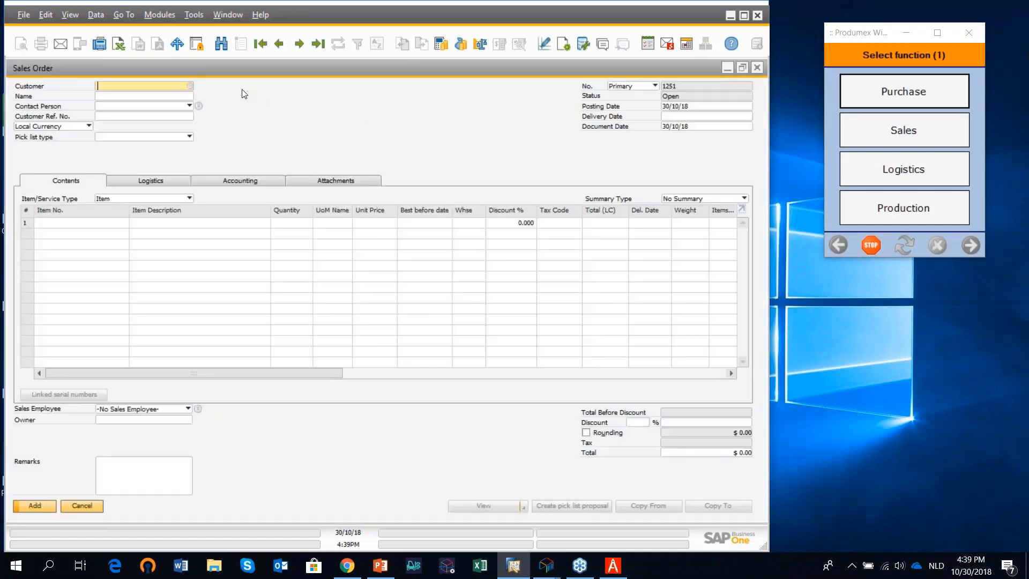
left_click(191, 86)
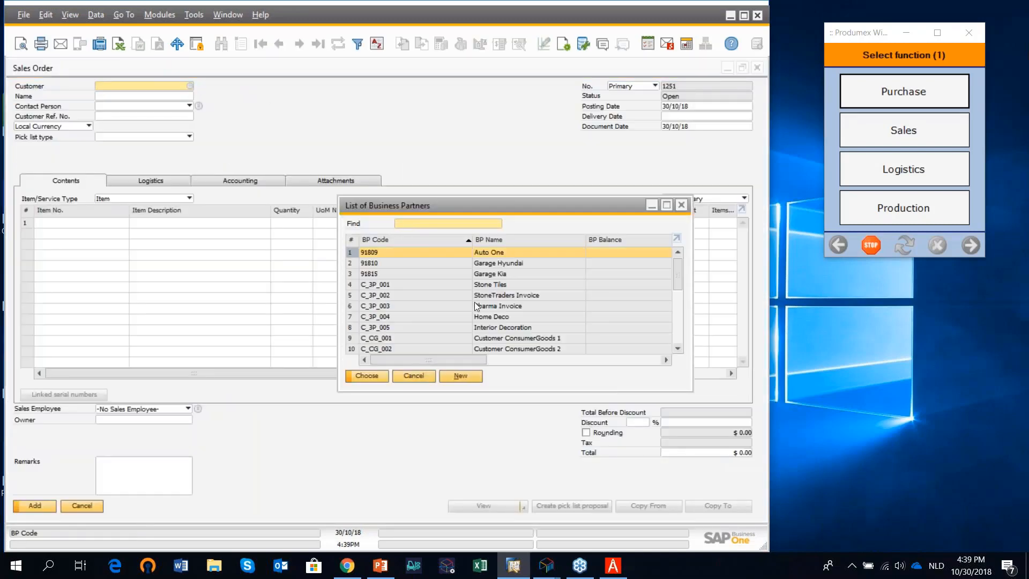
left_click(501, 317)
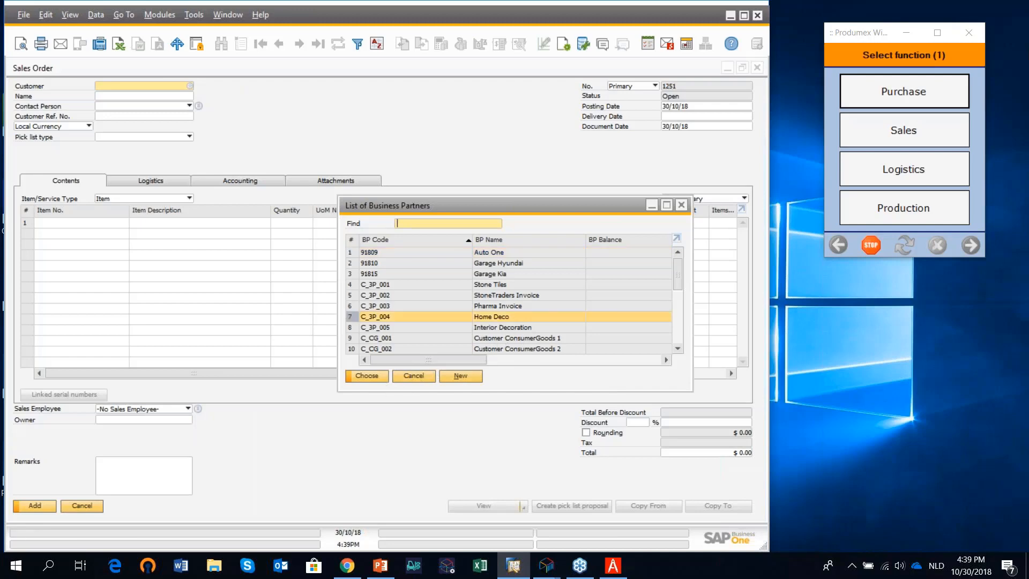
left_click(367, 376)
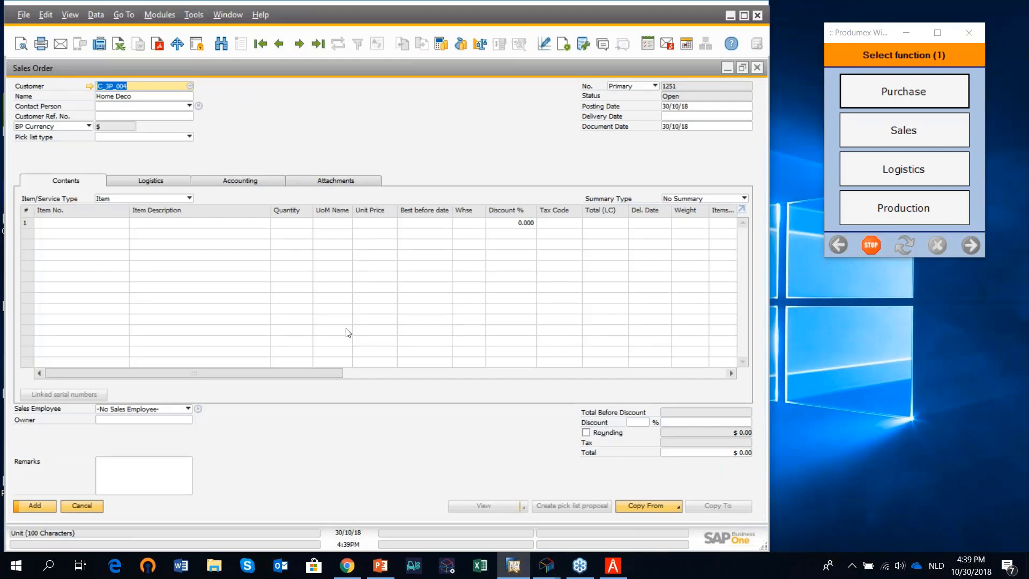
Add item DIS_CG_FG_003, Ecowood Natural Oak, to the first line of the sales order
left_click(124, 224)
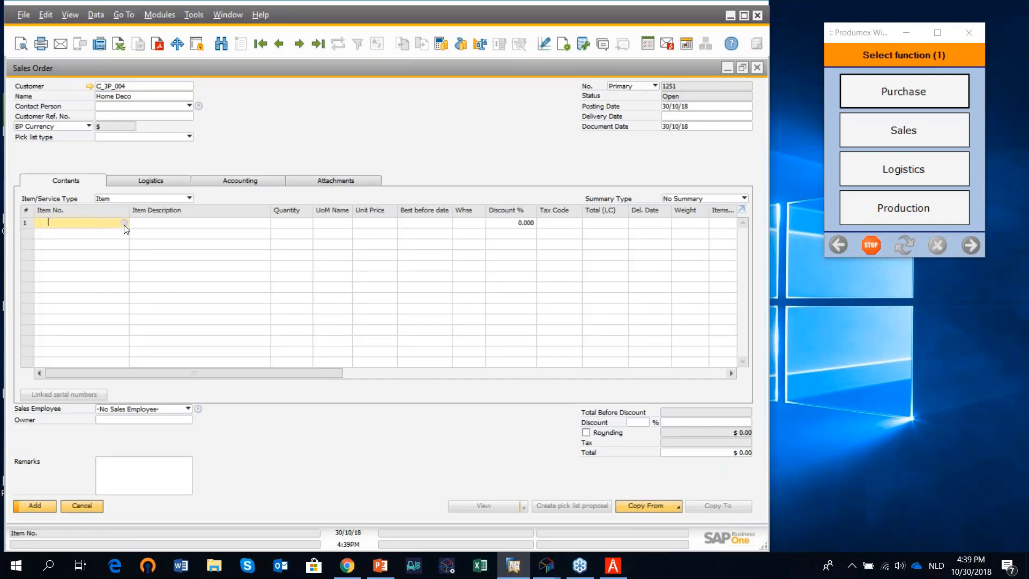
left_click(125, 223)
scroll(284, 410, "down", 1)
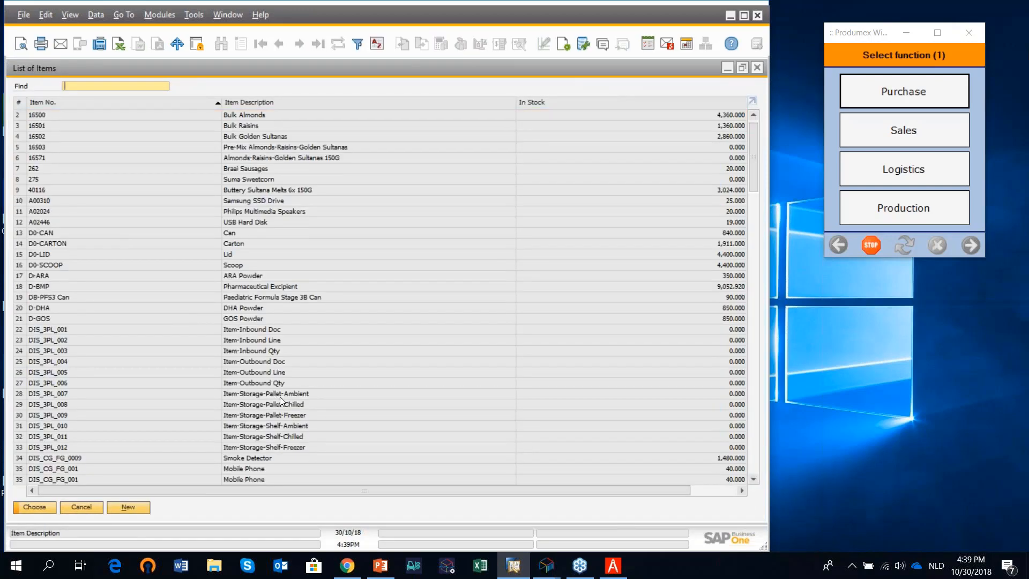
scroll(284, 411, "down", 1)
left_click(262, 436)
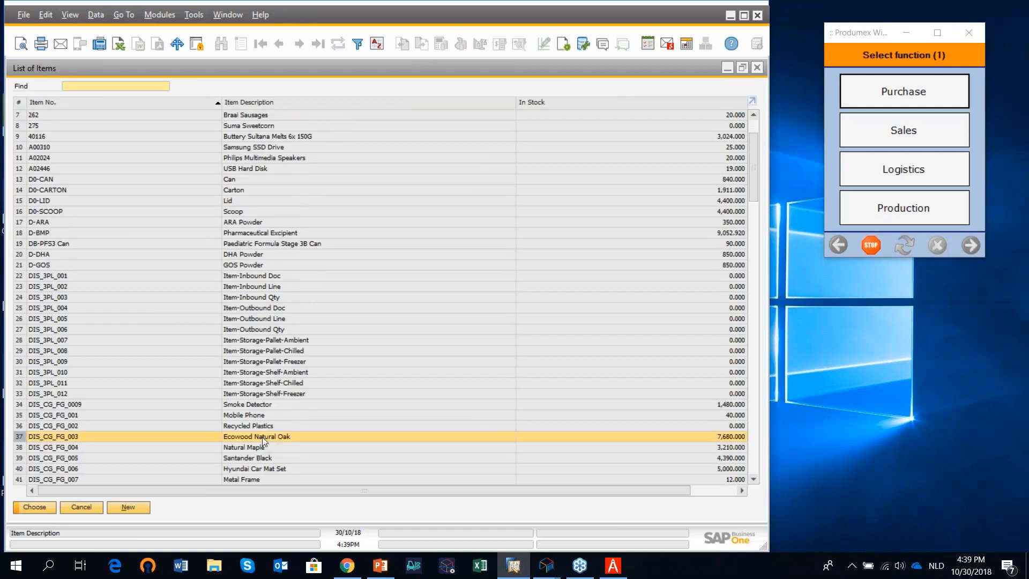
left_click(34, 507)
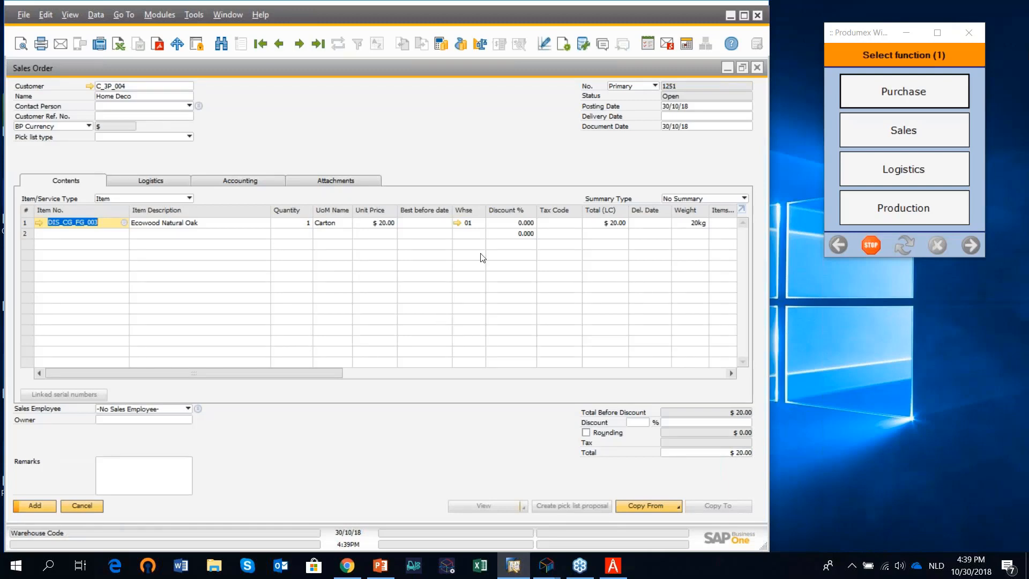
Set the delivery date to 30/10/18 and add the sales order
left_click(678, 116)
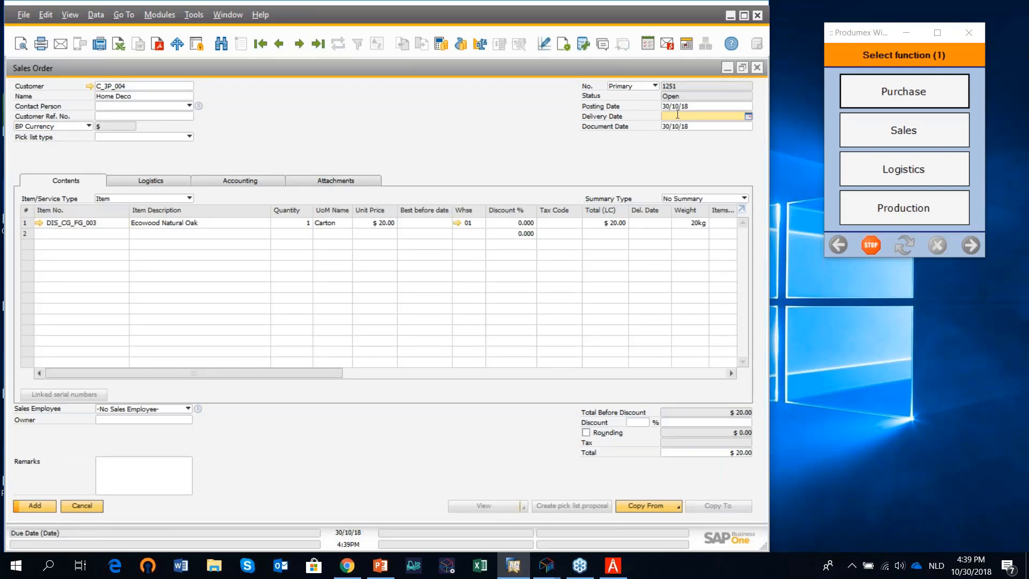
type("t")
key("Return")
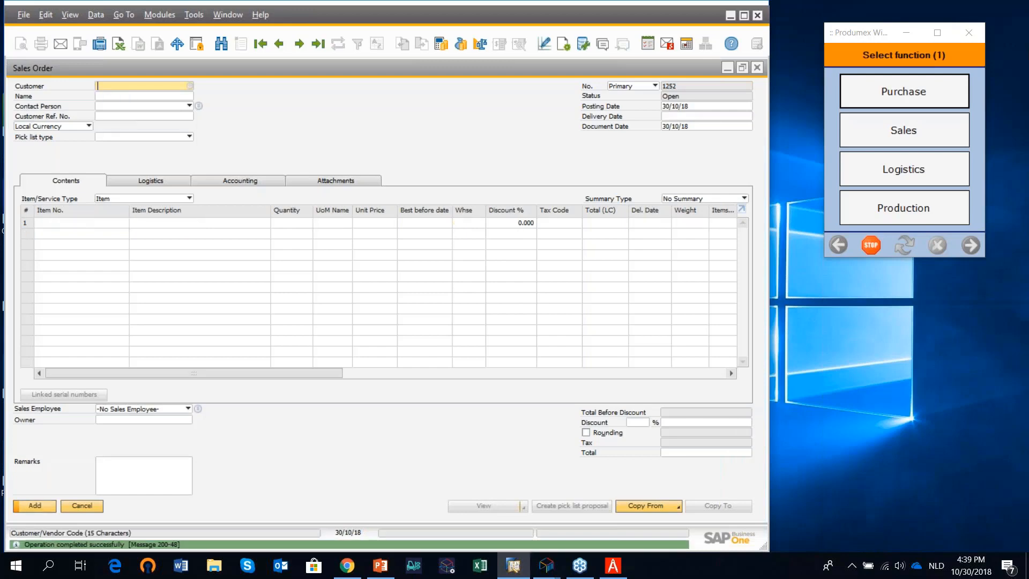
Reopen the Home Deco sales order and create a pick list proposal for it with dock SD_1
left_click(317, 43)
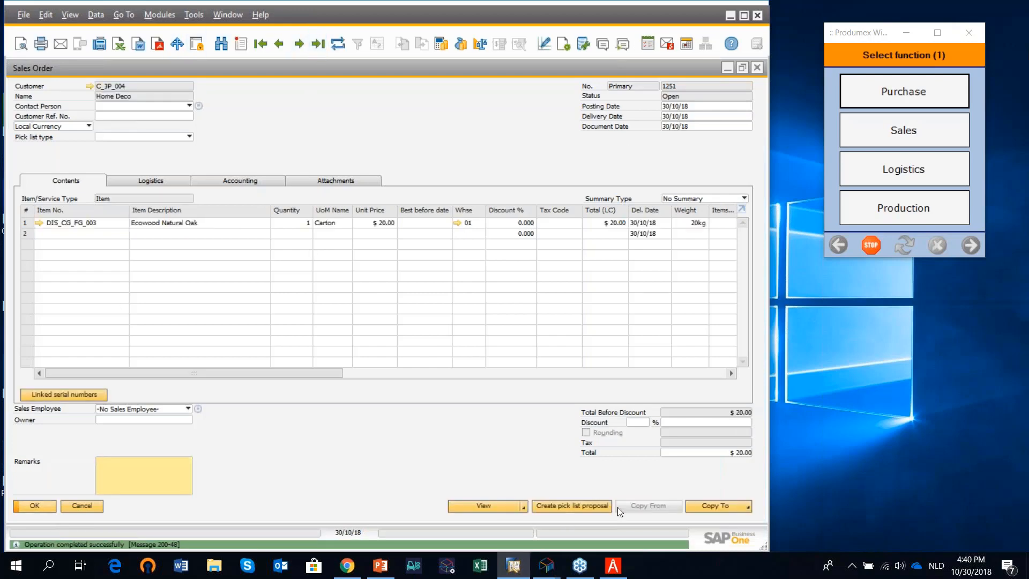
left_click(584, 506)
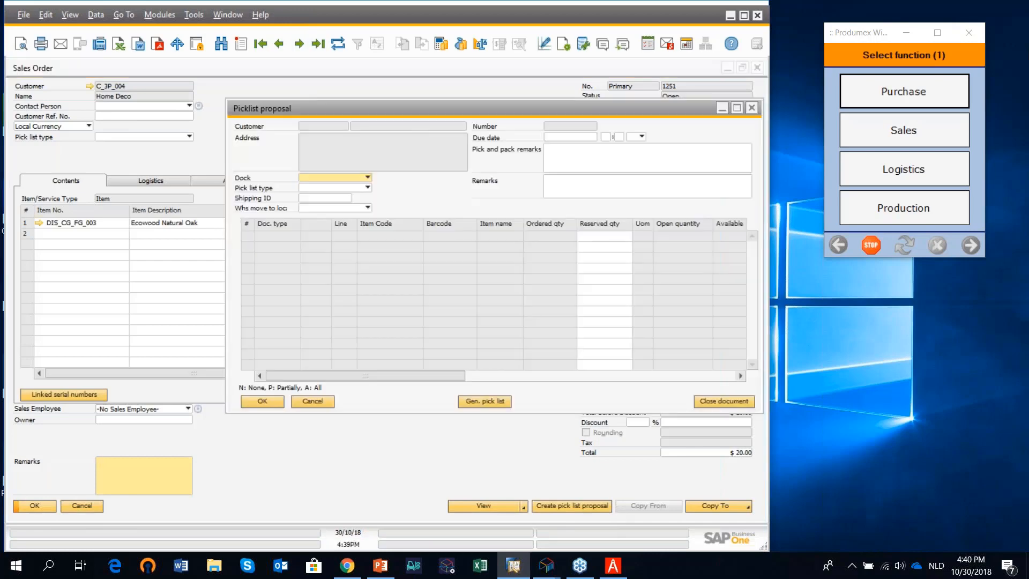
left_click(362, 177)
left_click(328, 211)
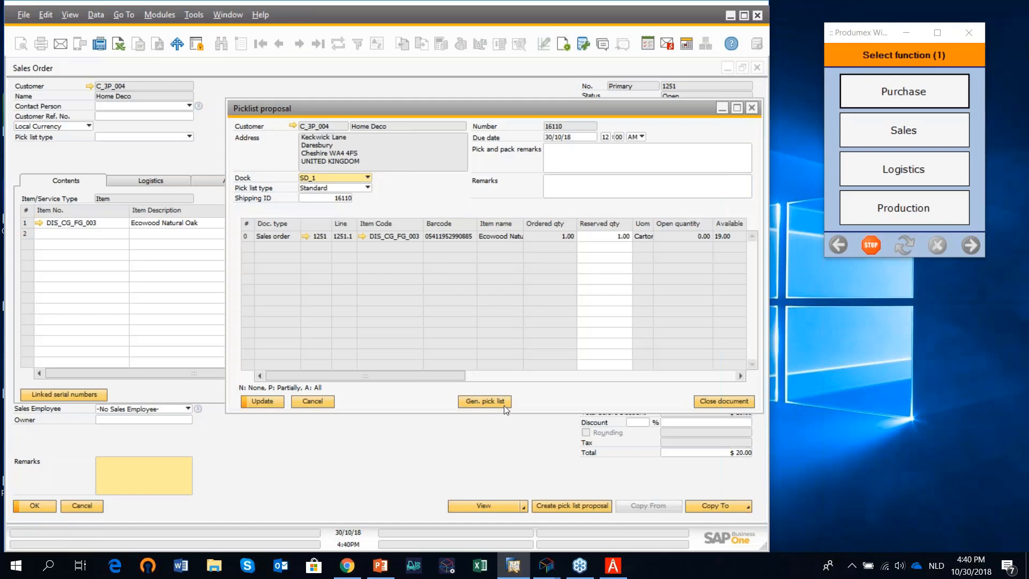
Generate the pick list from the proposal and close the pick list and sales order windows
left_click(484, 402)
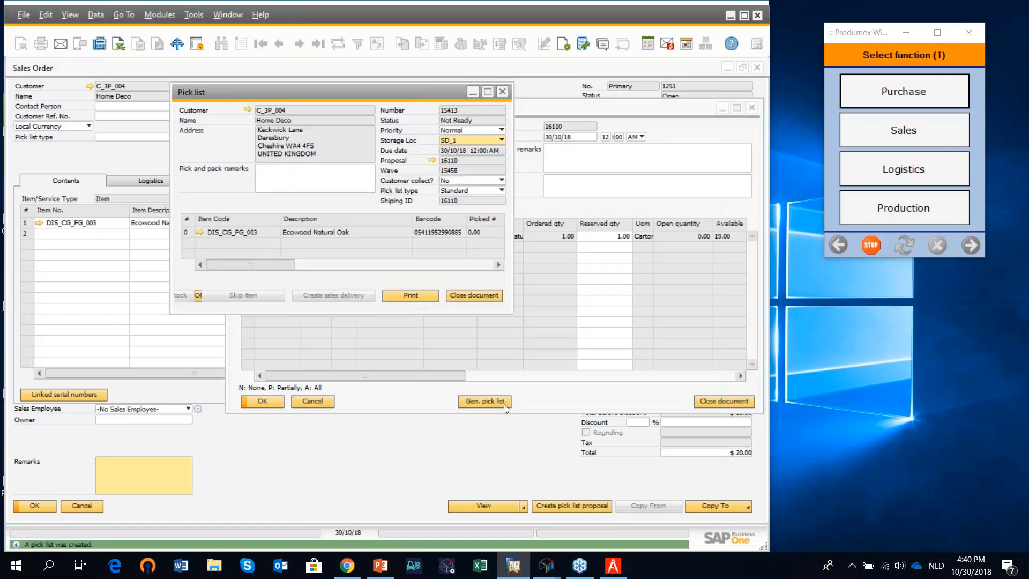
left_click(502, 93)
left_click(757, 68)
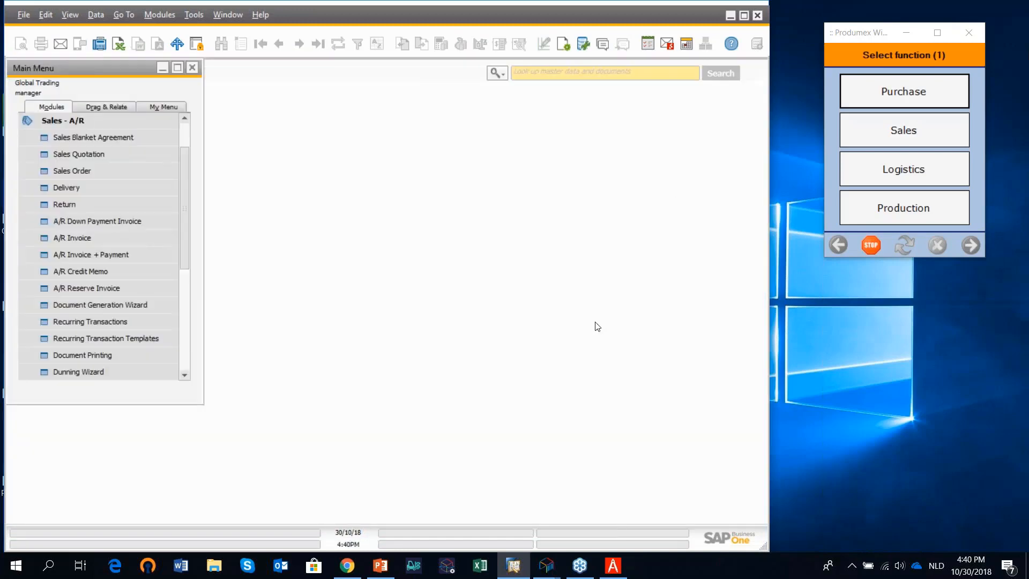
Start picking the Home Deco pick list on the scanner, using no moveable location and no logistic carrier
left_click(893, 137)
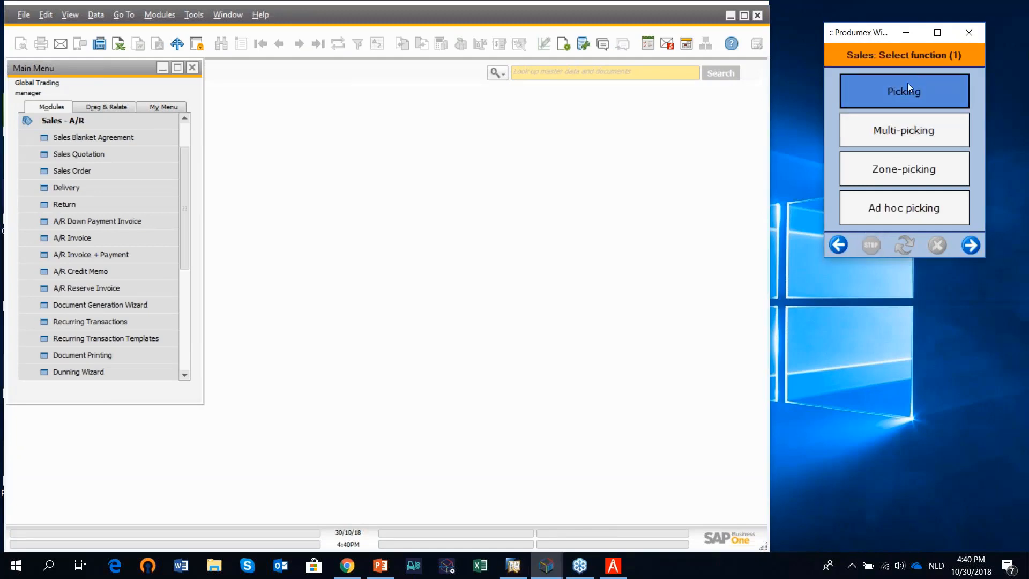
left_click(908, 82)
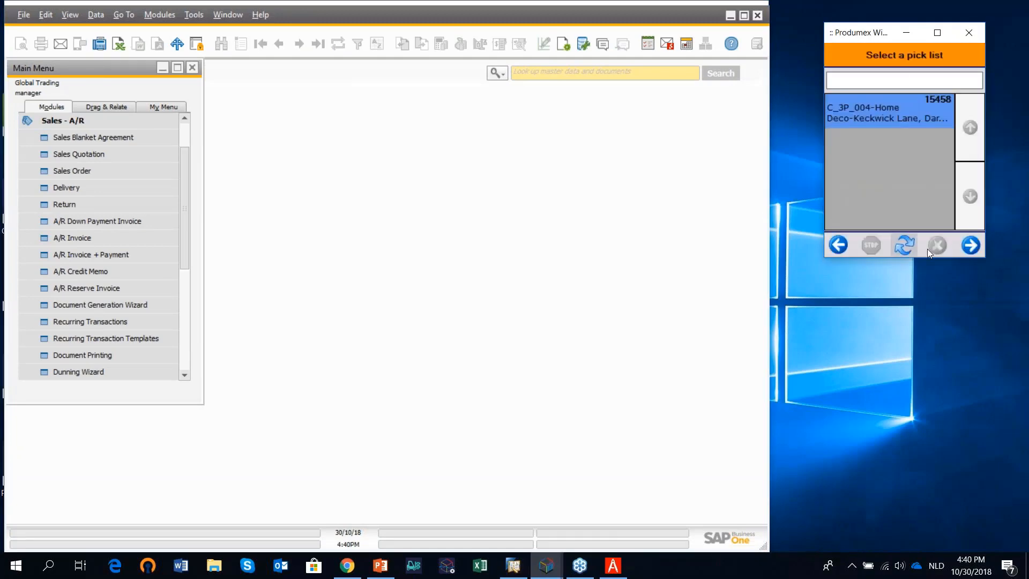
left_click(971, 245)
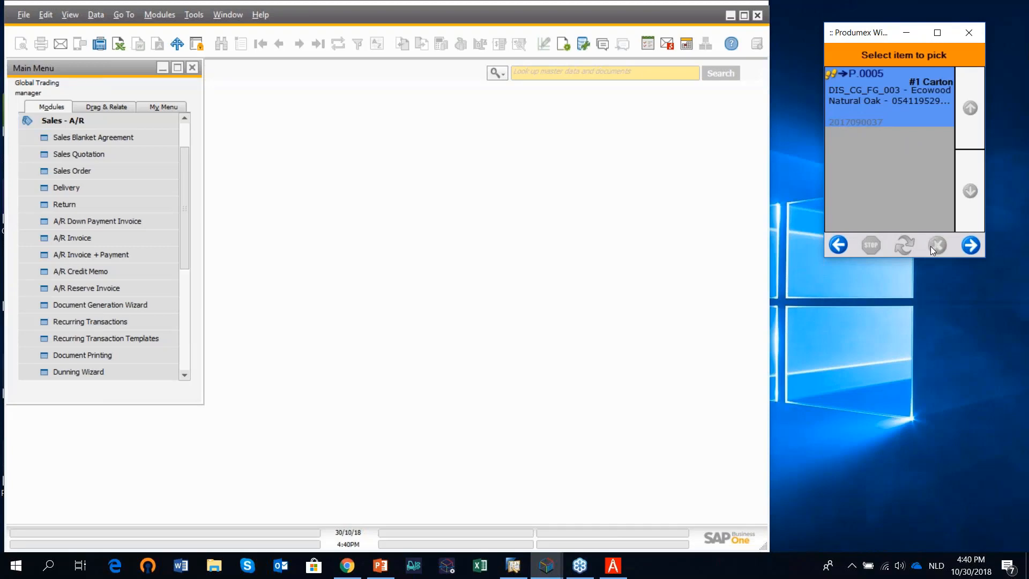
left_click(972, 245)
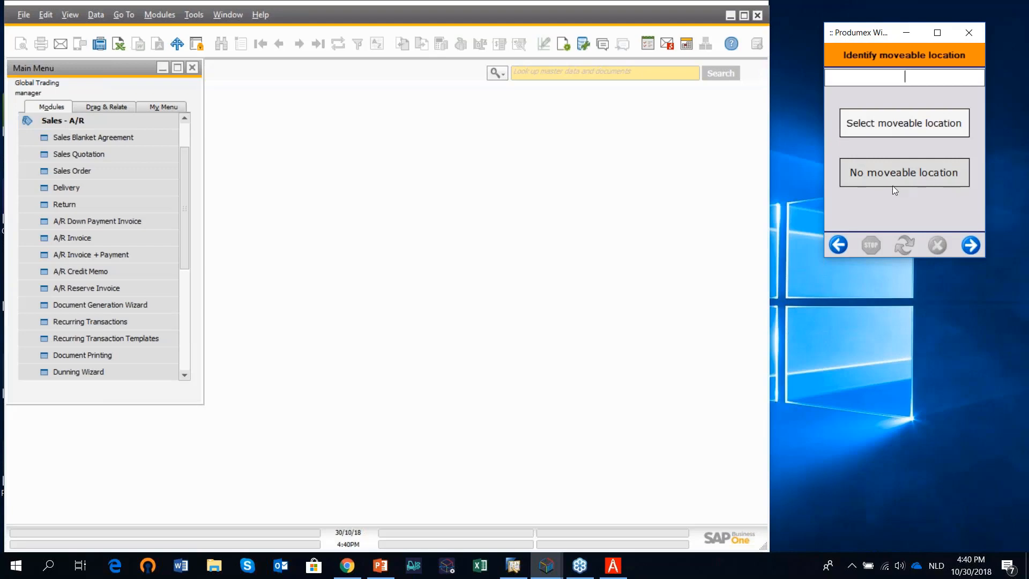
left_click(918, 175)
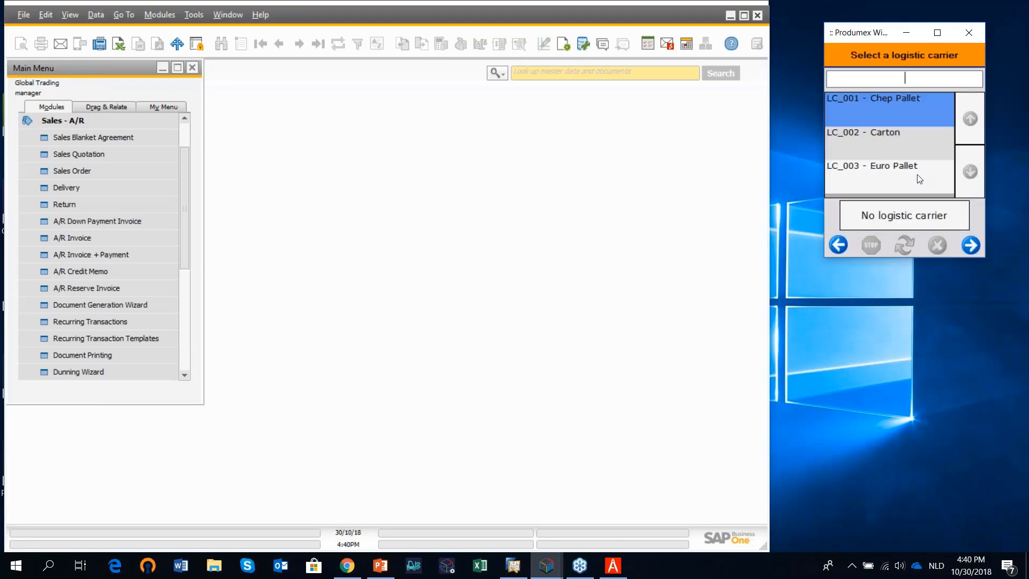
left_click(908, 216)
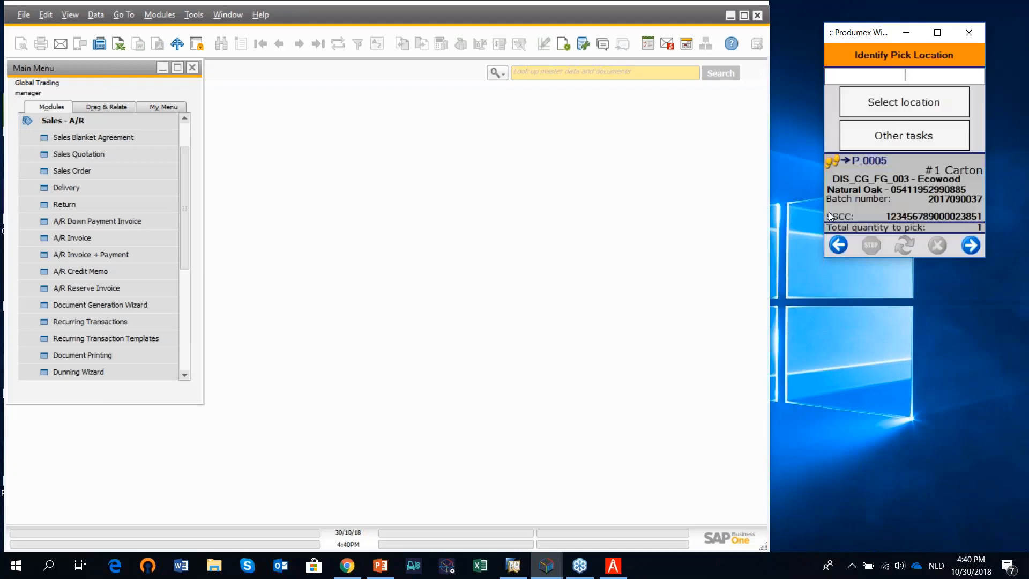
type("P.0005")
left_click(972, 246)
left_click(935, 140)
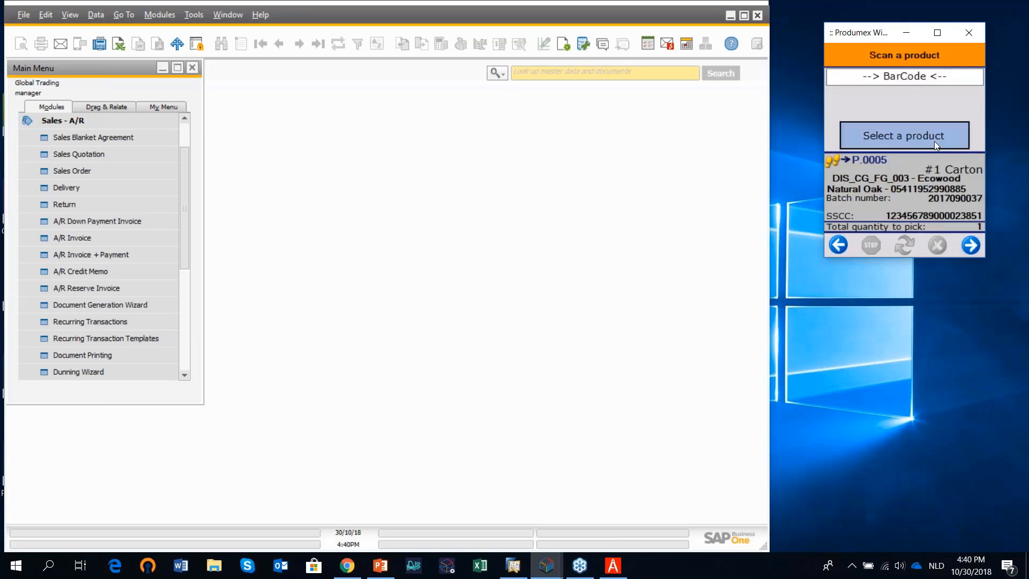
left_click(970, 246)
left_click(972, 251)
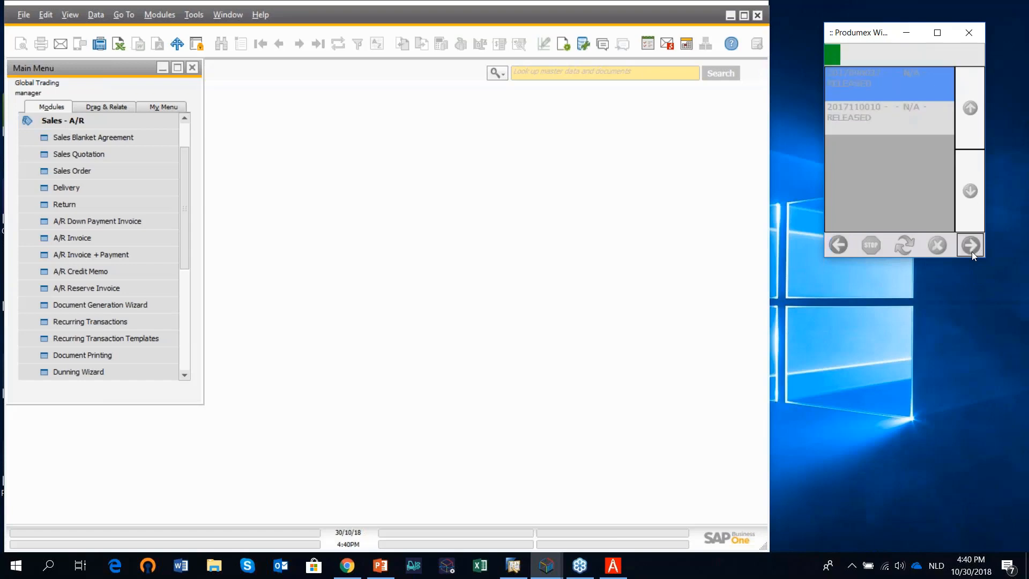
left_click(960, 84)
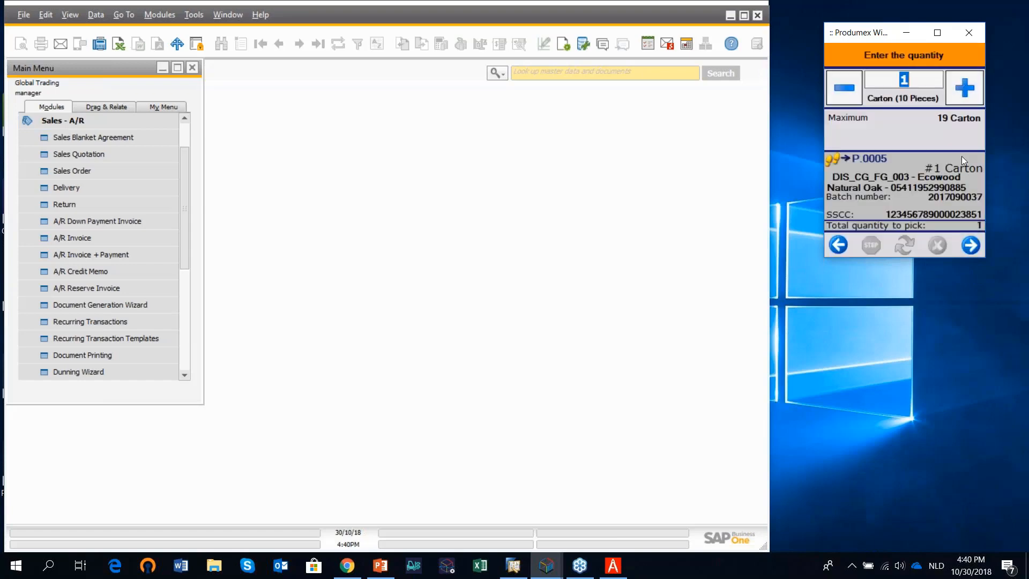
left_click(970, 246)
left_click(970, 246)
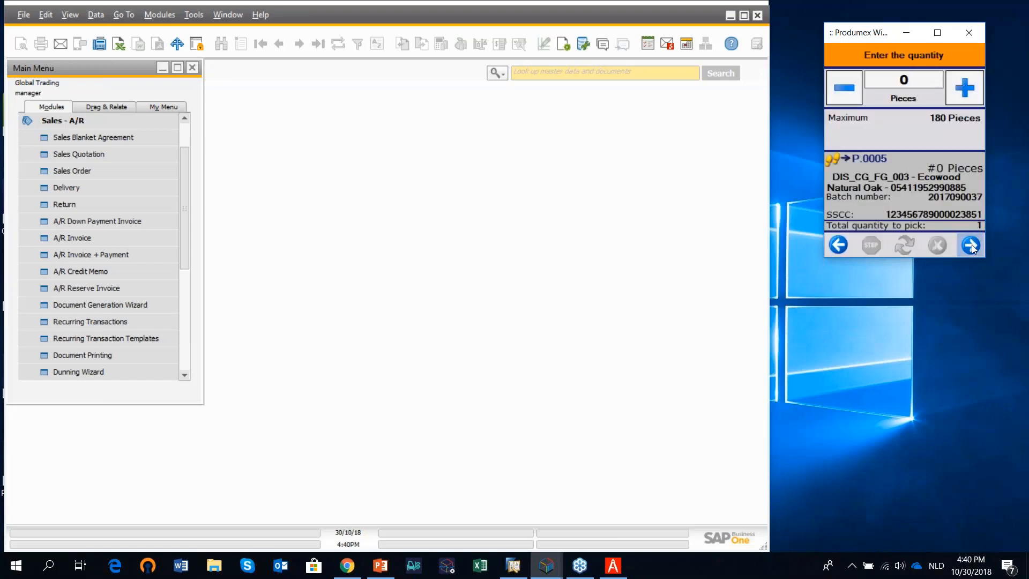
left_click(949, 212)
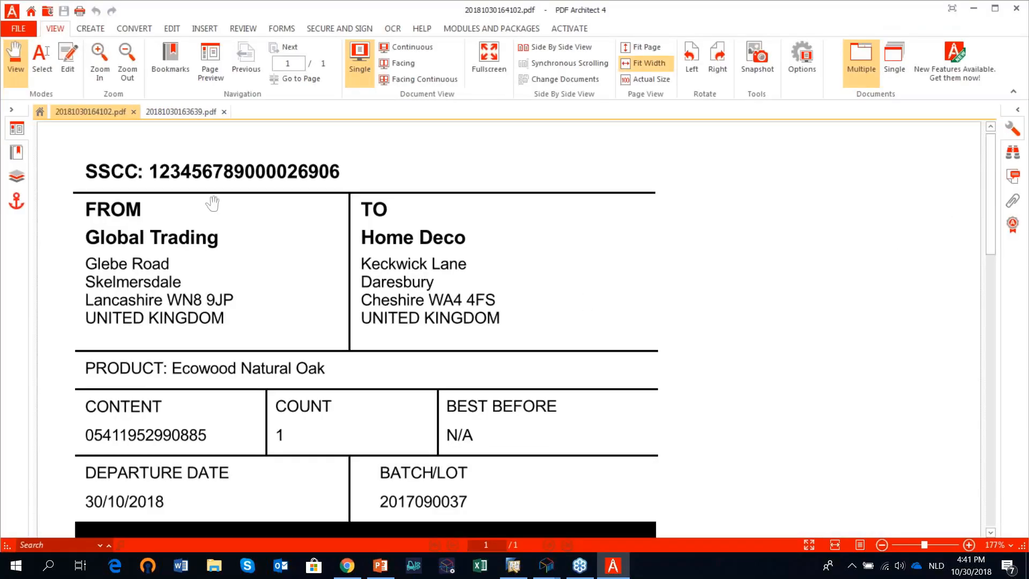
Zoom the generated pallet label out to 100%, minimise it and confirm the picked pallet for Home Deco on the scanner
left_click(127, 60)
left_click(126, 60)
left_click(127, 60)
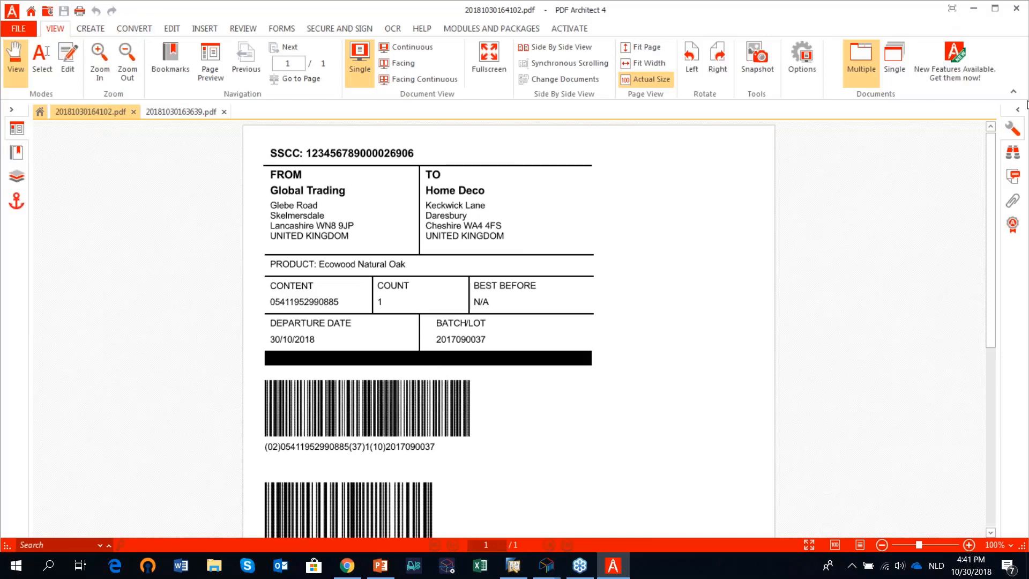
left_click(974, 9)
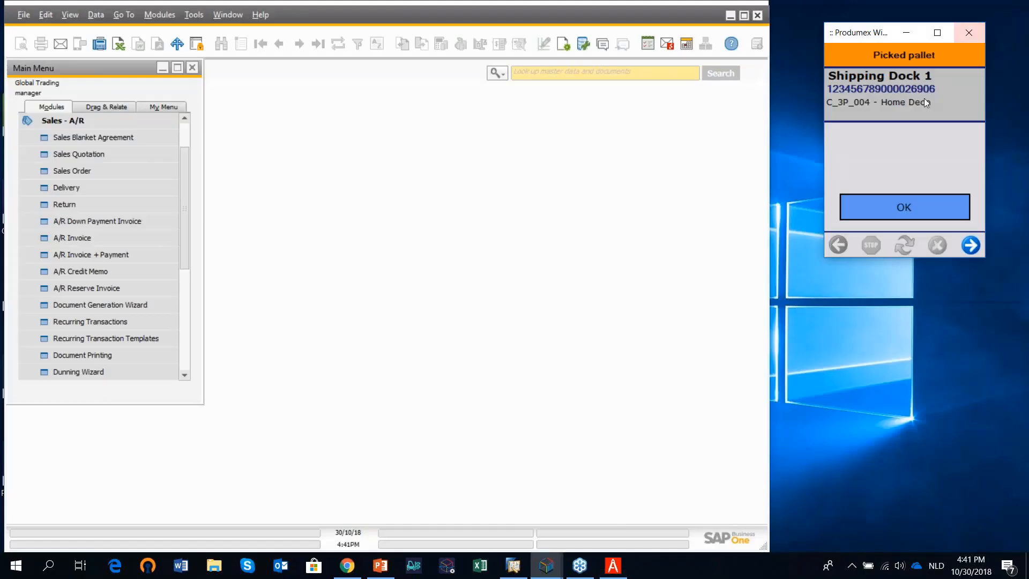
left_click(861, 206)
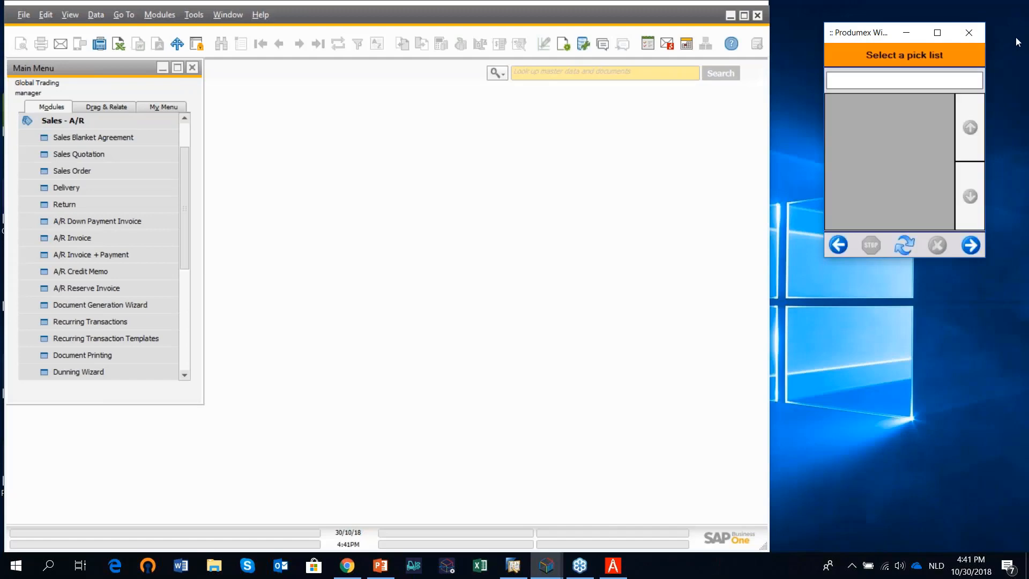
Leave picking and start loading at Shipping Dock 1 (SD_1) by pick list, selecting the Home Deco pick list
left_click(1013, 40)
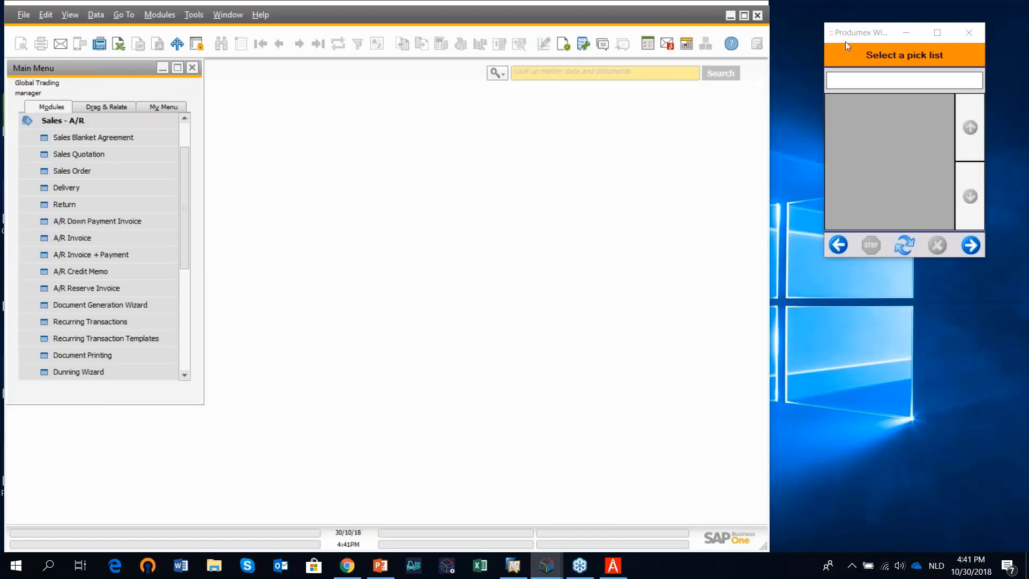
left_click(834, 51)
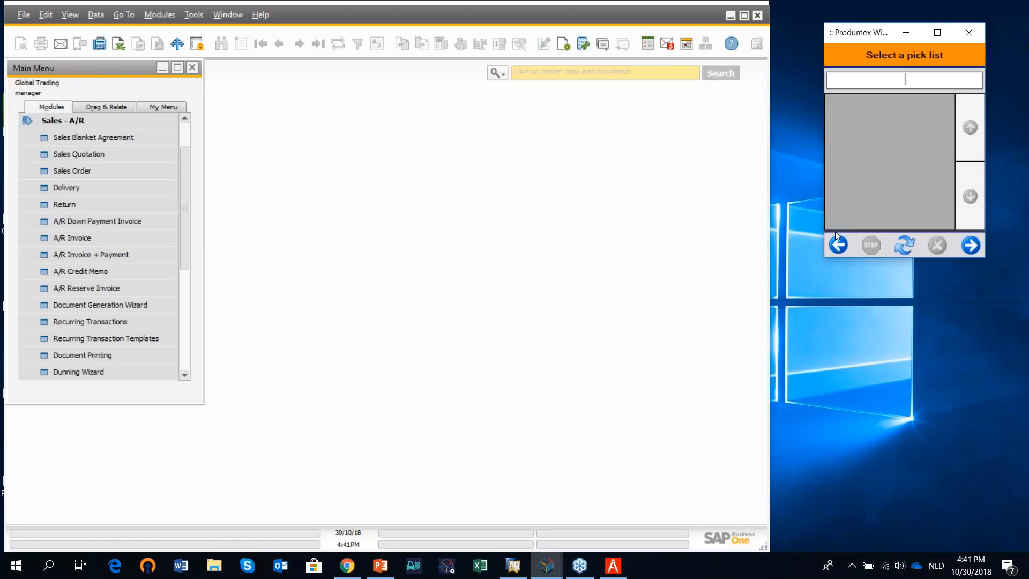
left_click(837, 244)
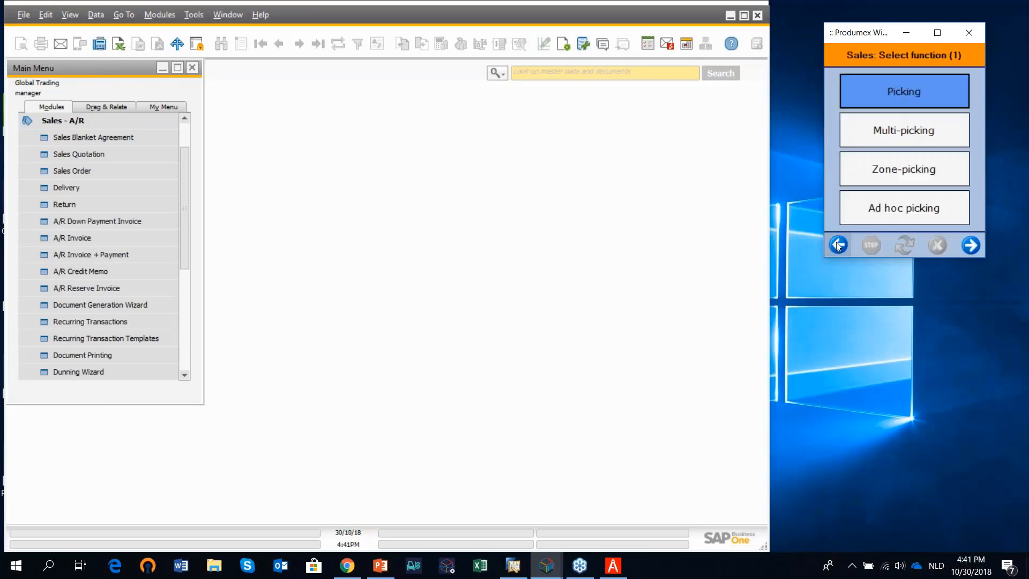
left_click(977, 245)
left_click(918, 132)
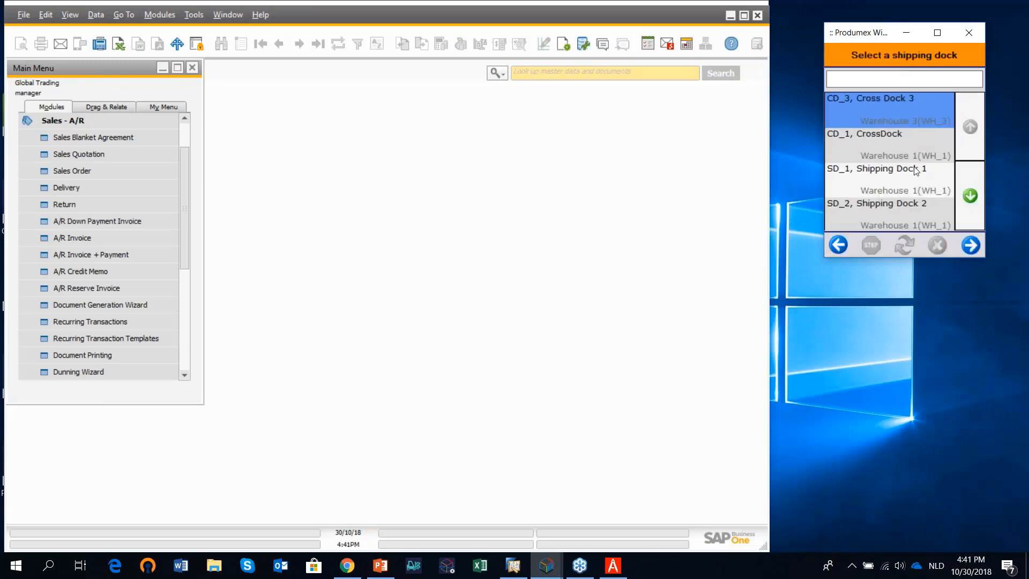
left_click(916, 170)
left_click(970, 245)
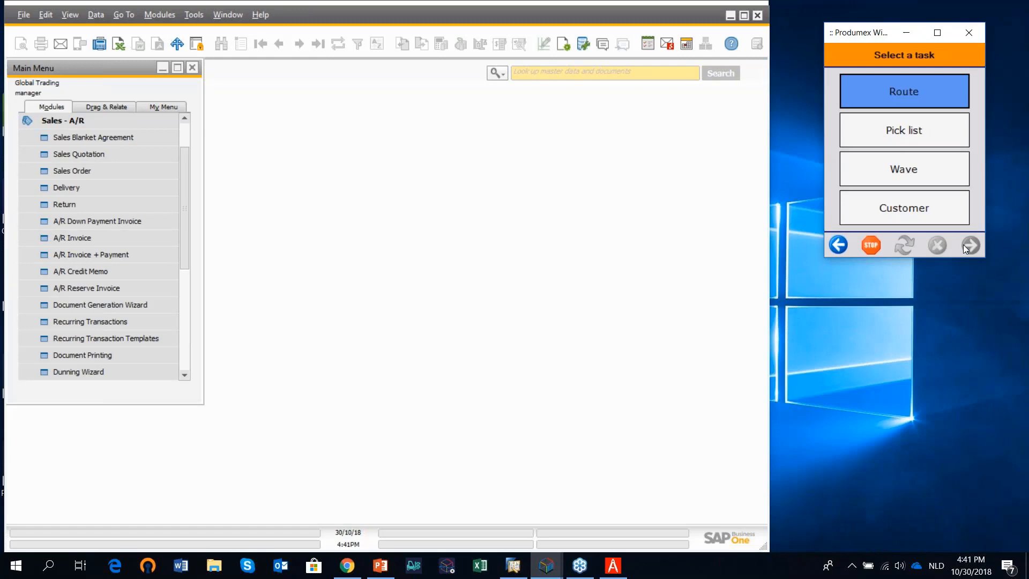
left_click(937, 148)
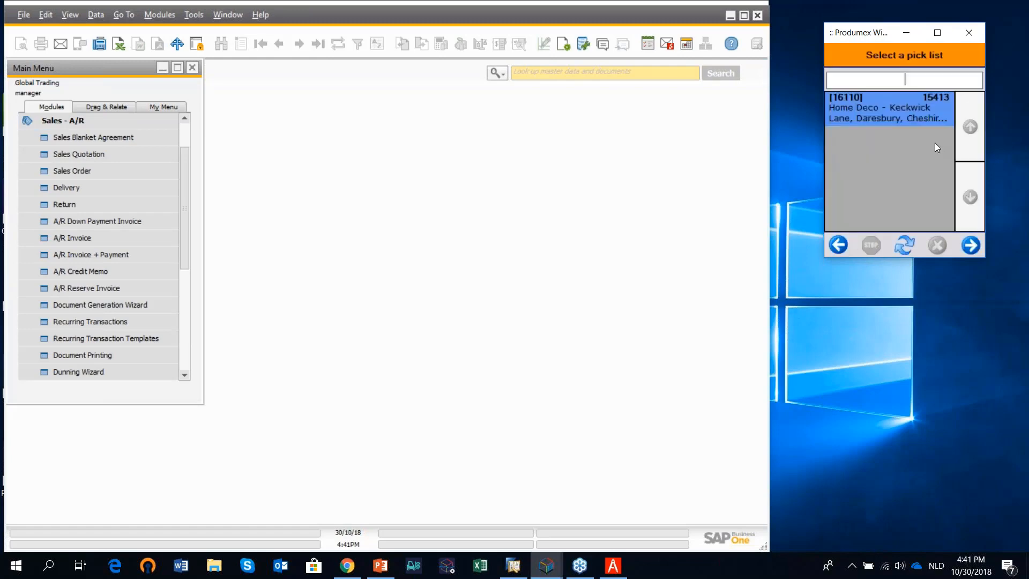
left_click(976, 243)
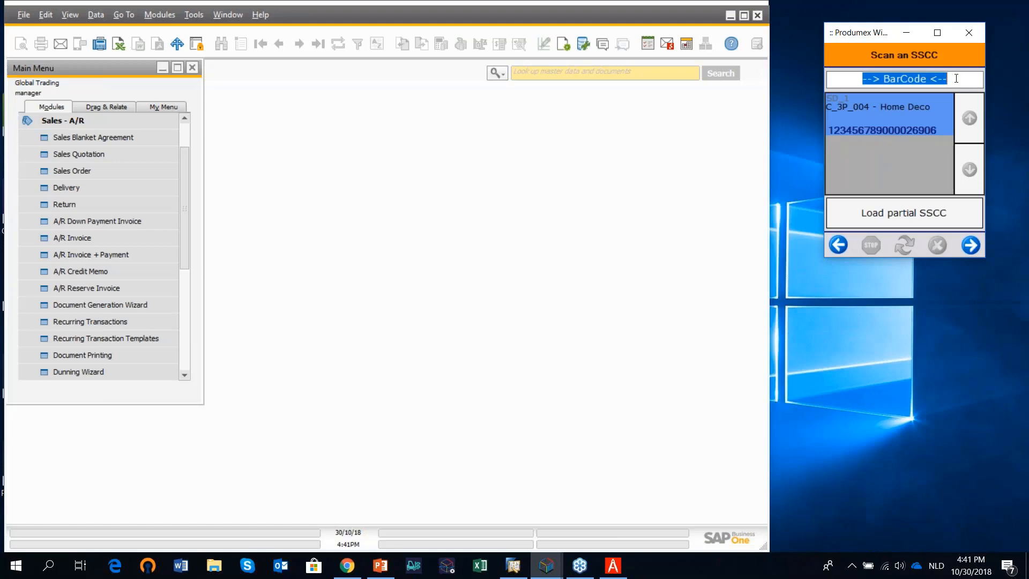
type("00")
key("ctrl+v")
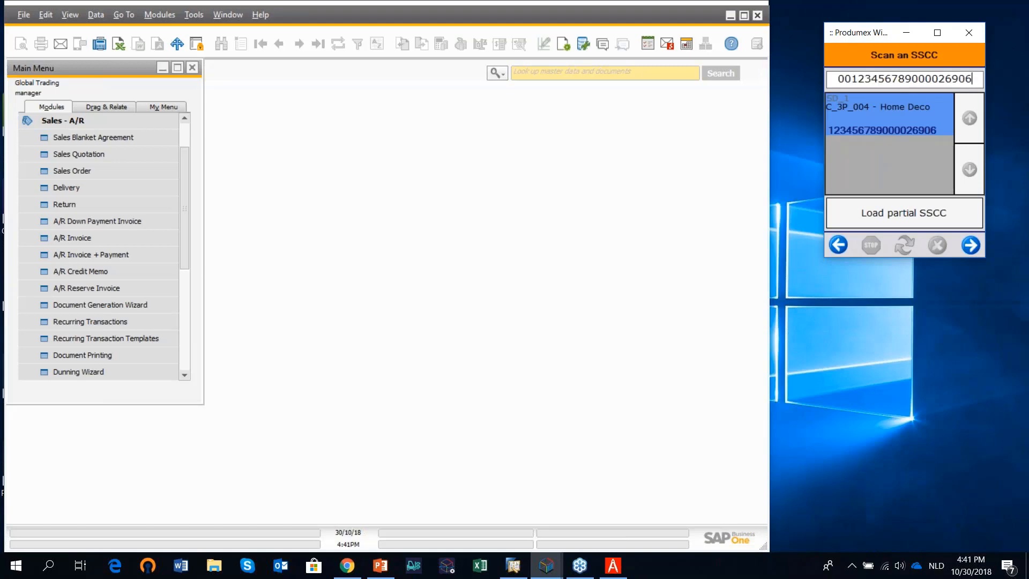
left_click(970, 248)
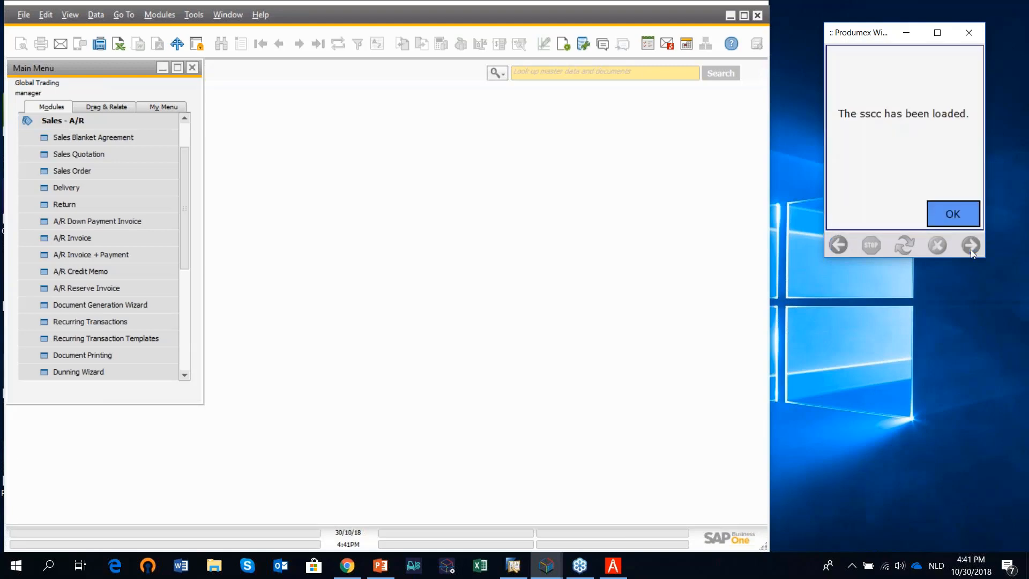
left_click(968, 221)
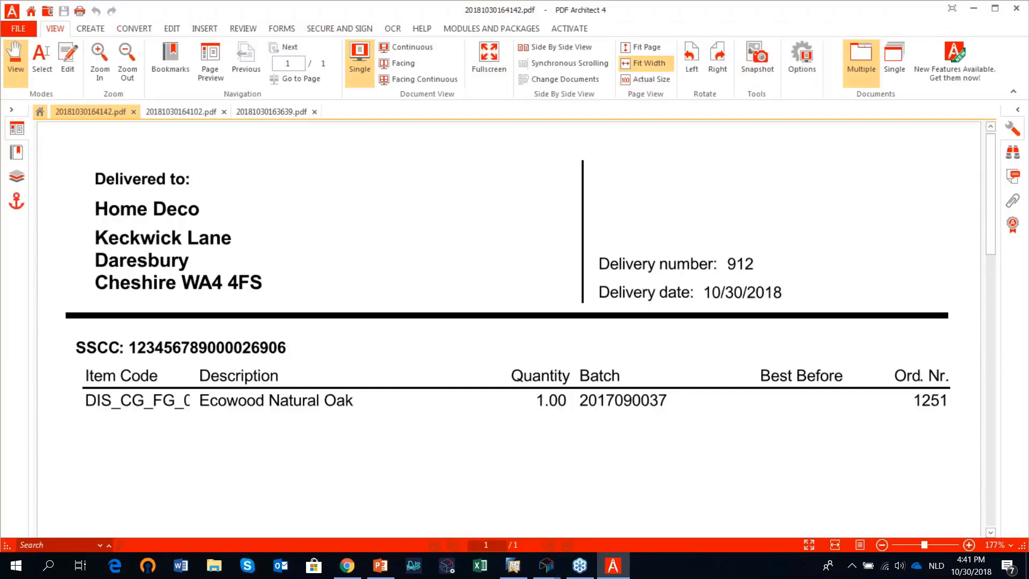
left_click(974, 8)
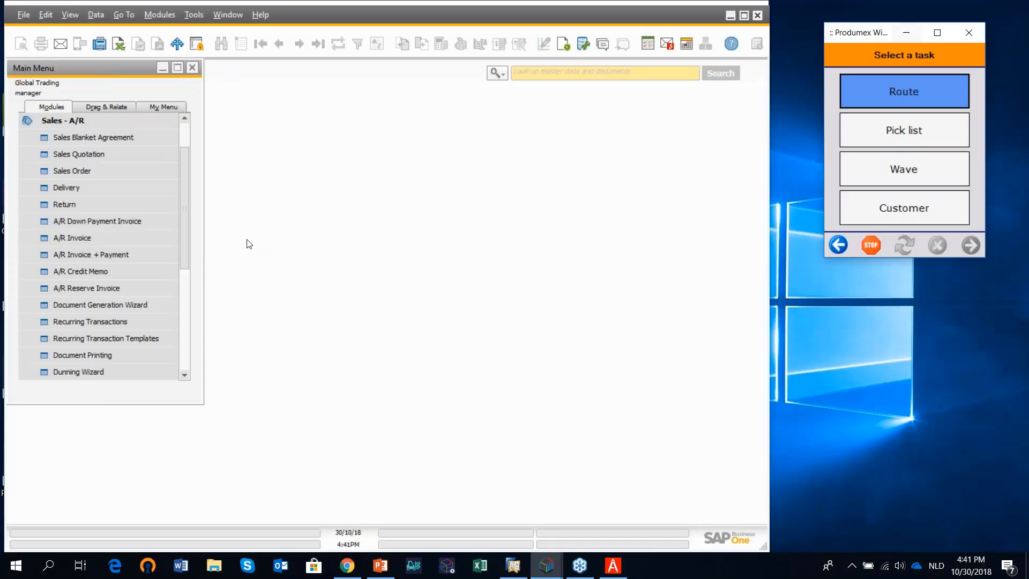
Open the most recent delivery document, review its Home Deco item line and batch details, and close it
left_click(71, 188)
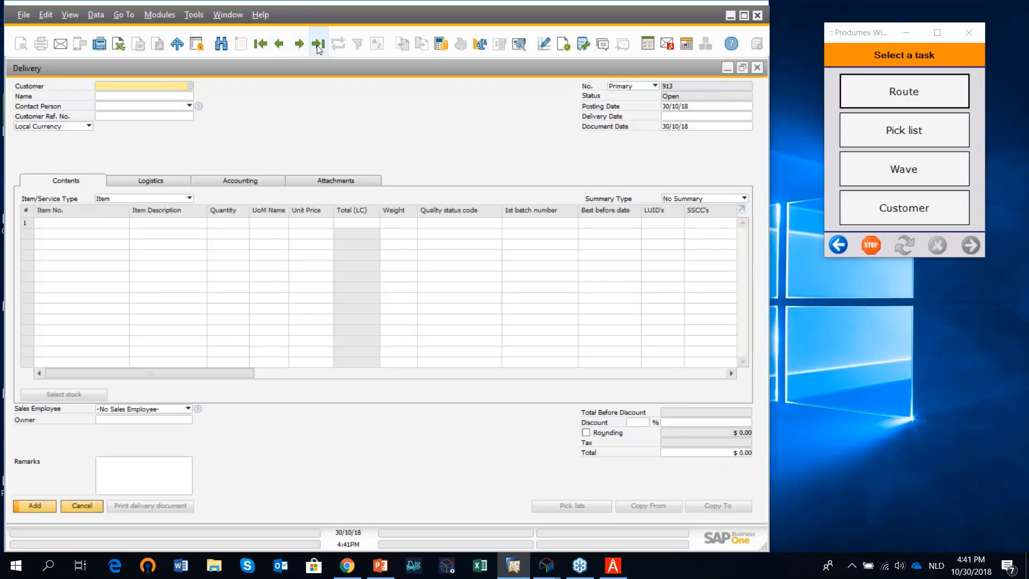
left_click(318, 44)
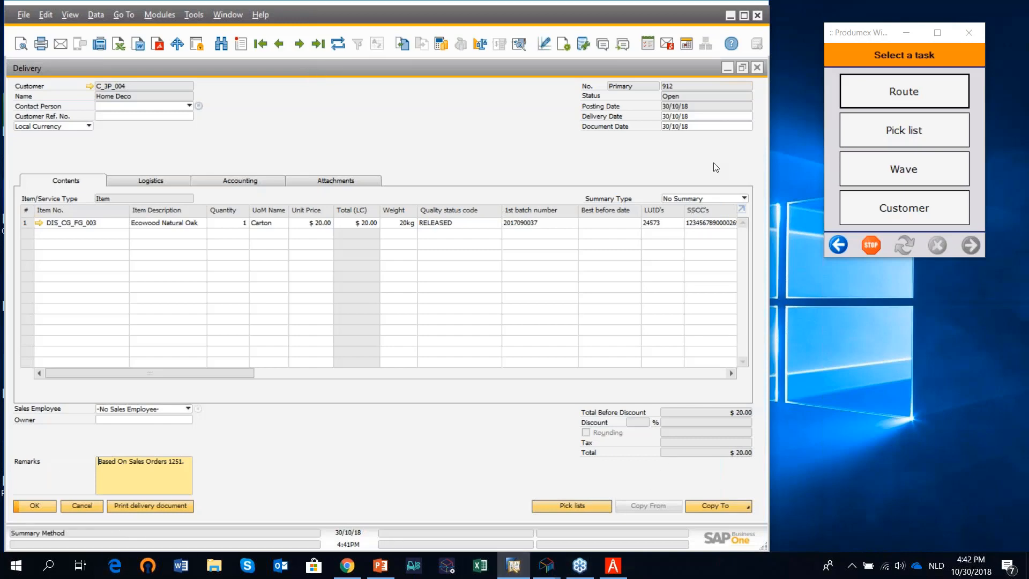
left_click(761, 68)
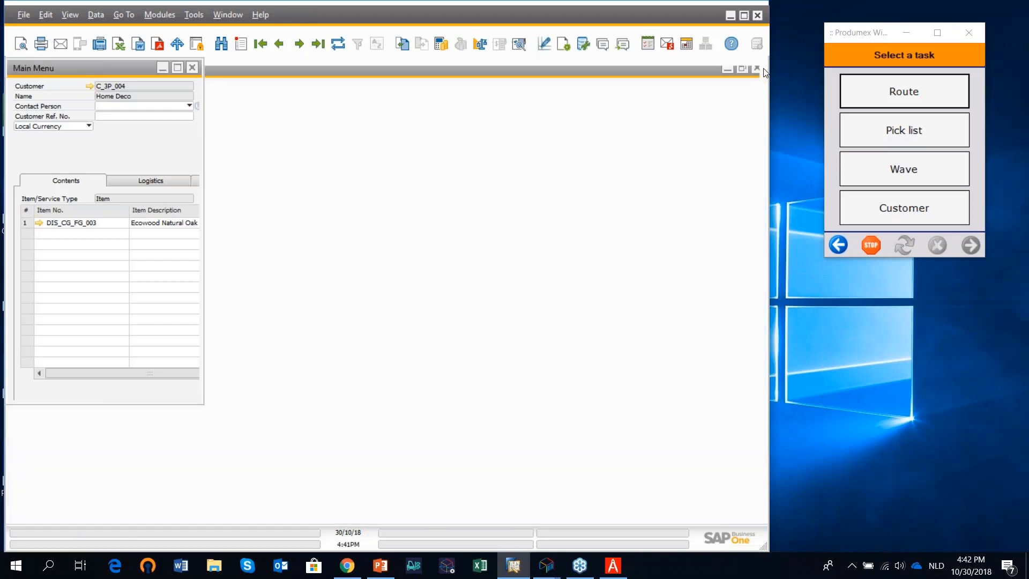
Open Produmex 3PL Invoicing and list the partners for the monthly invoicing period October 2018
left_click(123, 118)
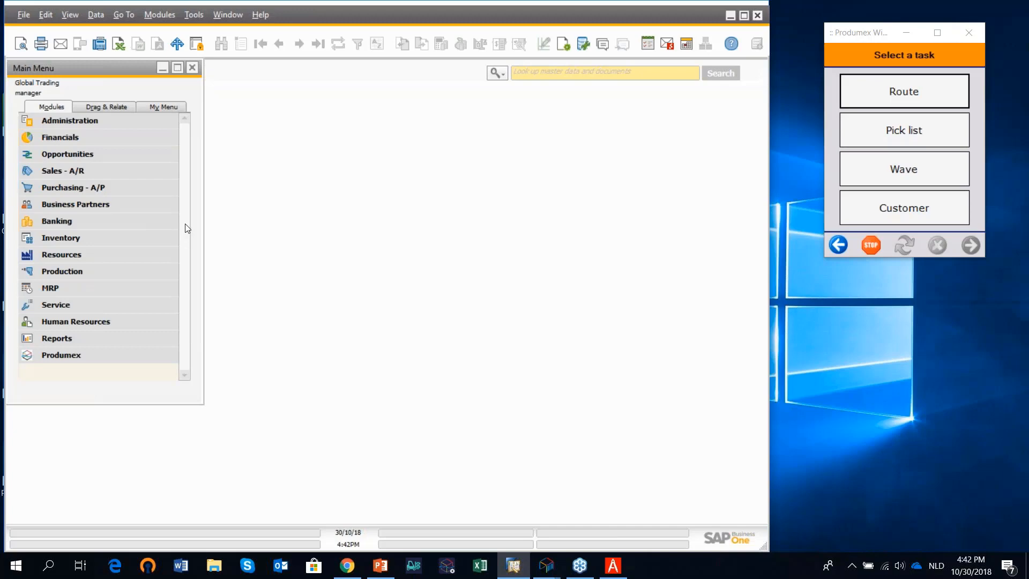
left_click(108, 358)
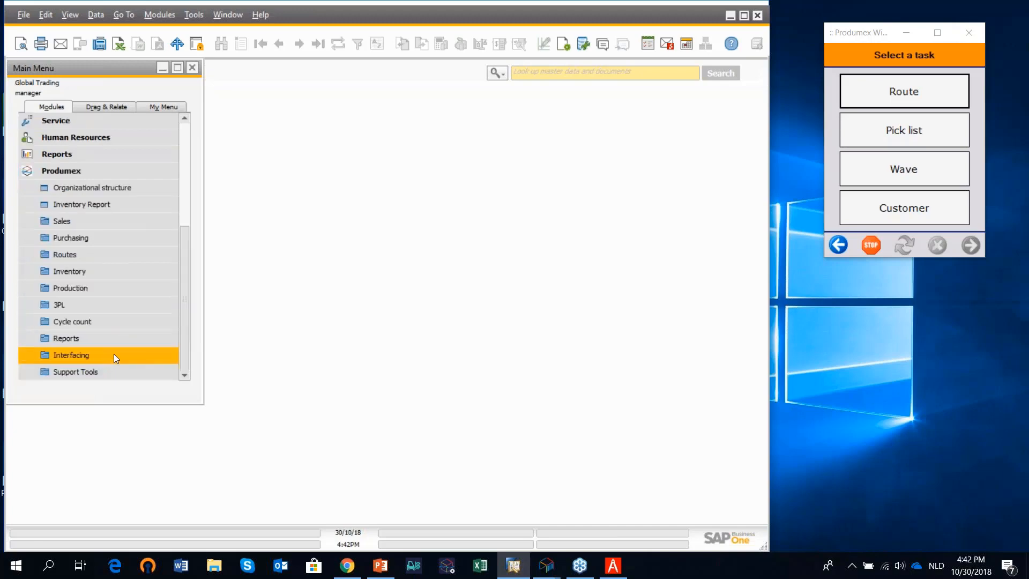
left_click(130, 304)
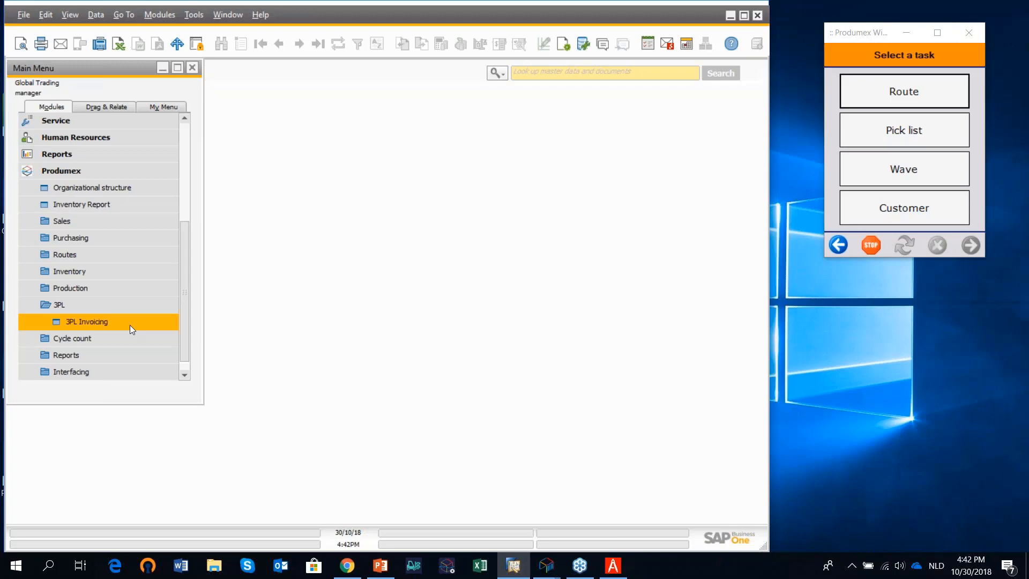
left_click(130, 321)
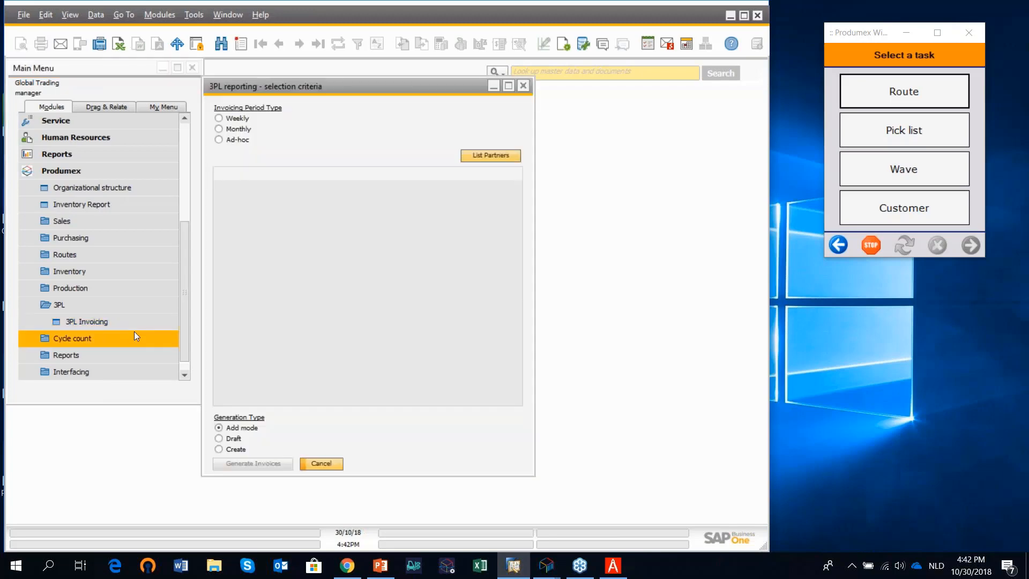
left_click(230, 129)
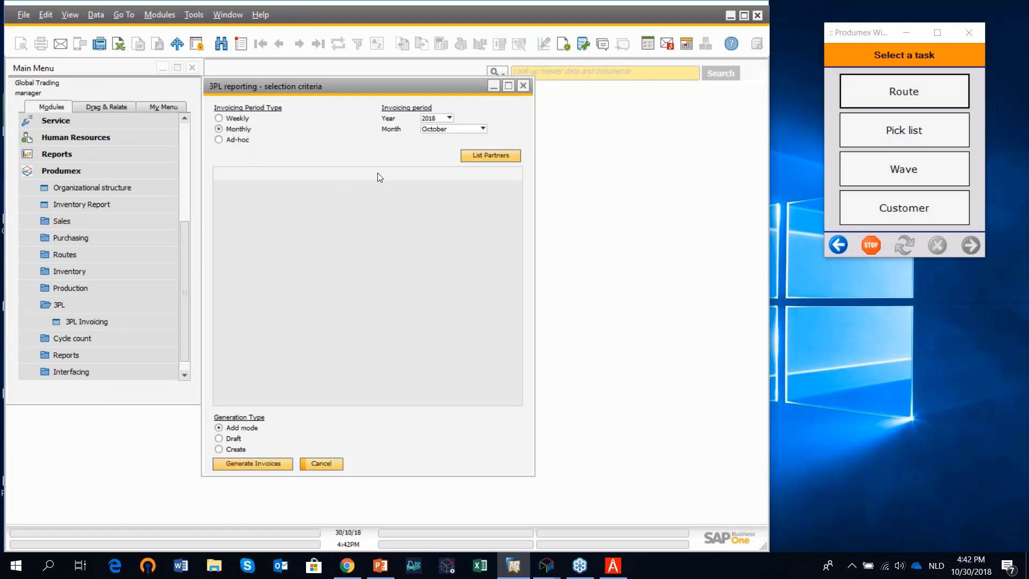
left_click(498, 157)
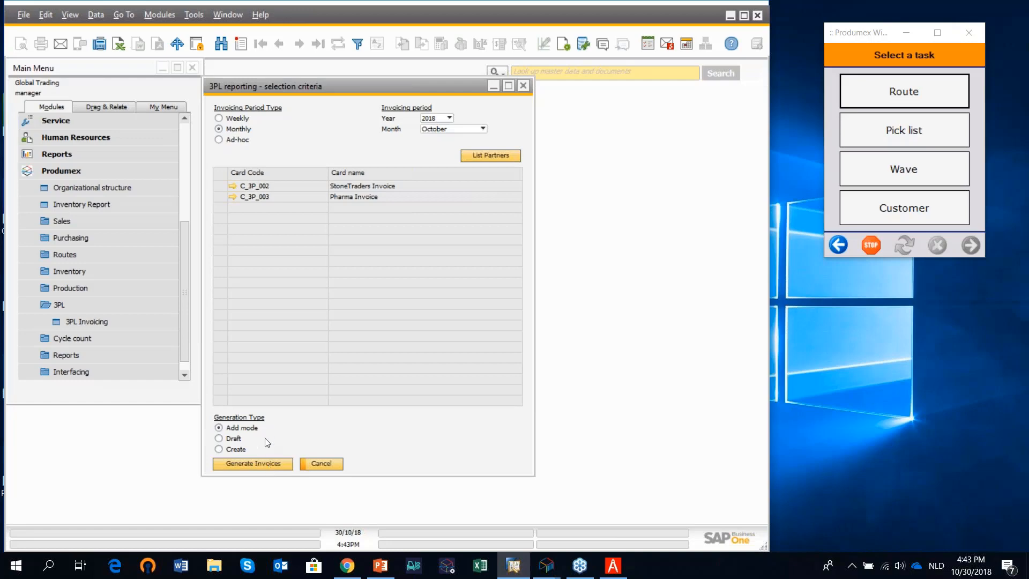
Generate the partners' invoices in add mode despite the unfinished period and review the StoneTraders and Pharma invoice lines
left_click(258, 464)
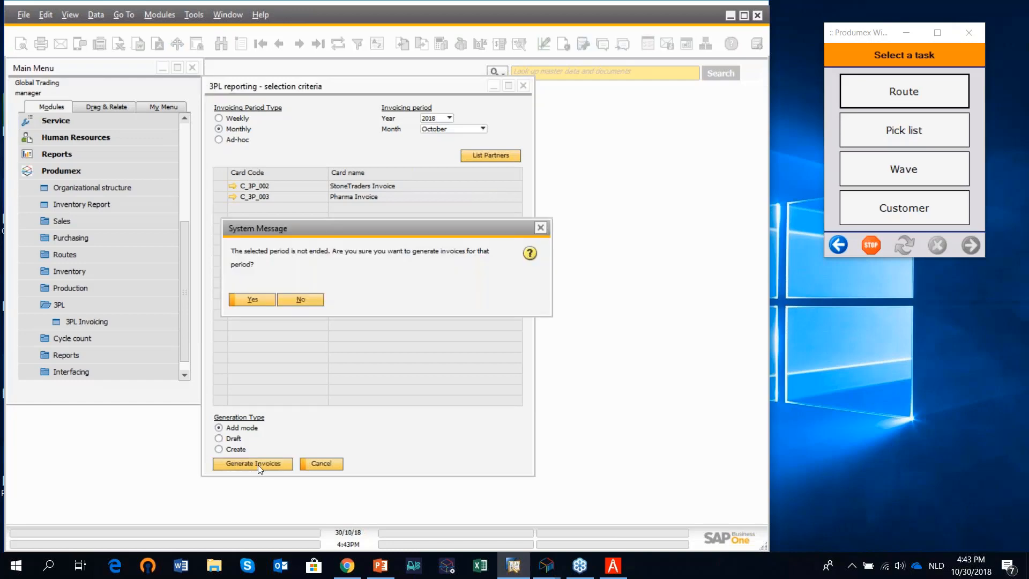
left_click(253, 299)
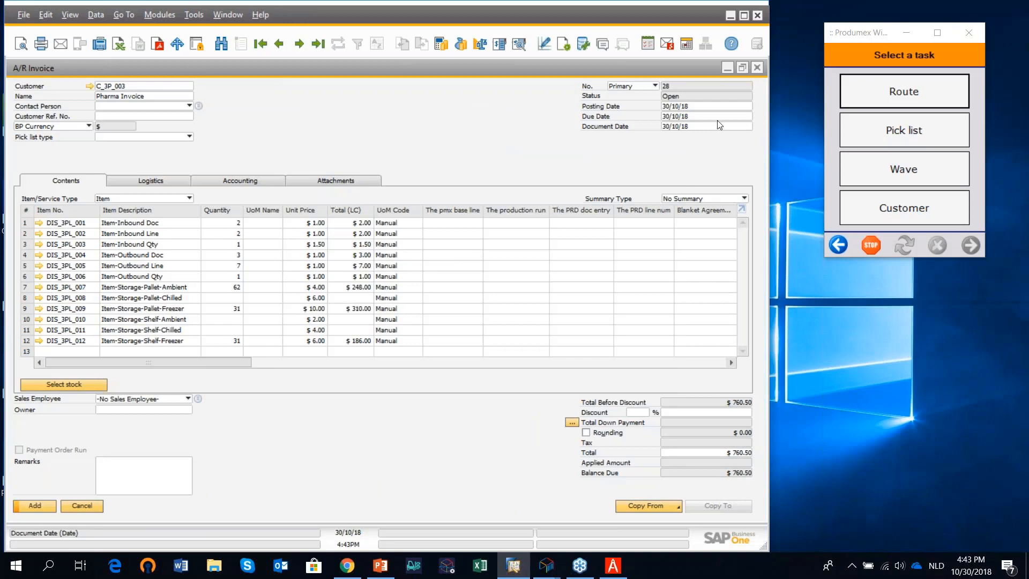
left_click(729, 68)
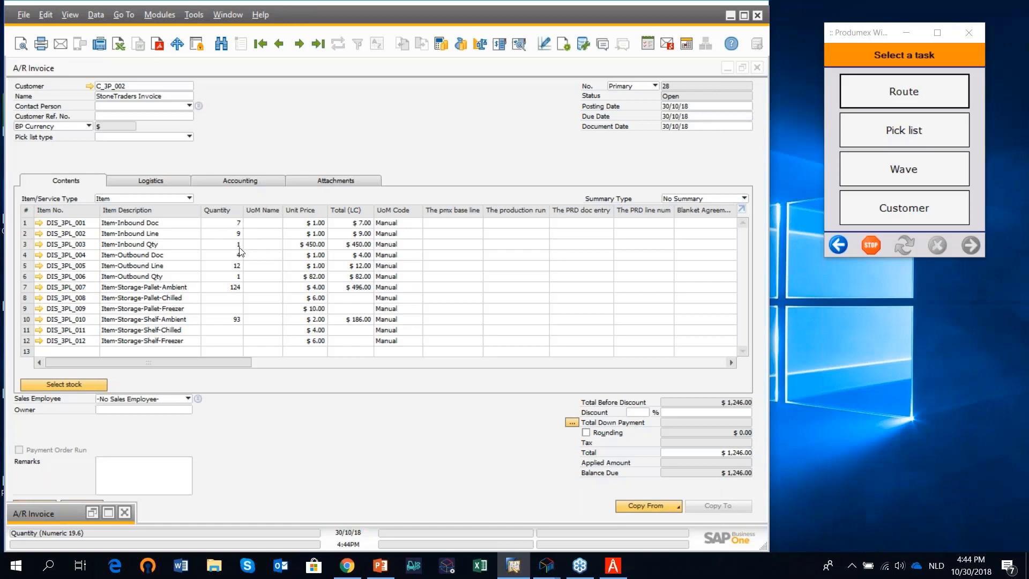
left_click(234, 275)
type("1")
left_click(110, 512)
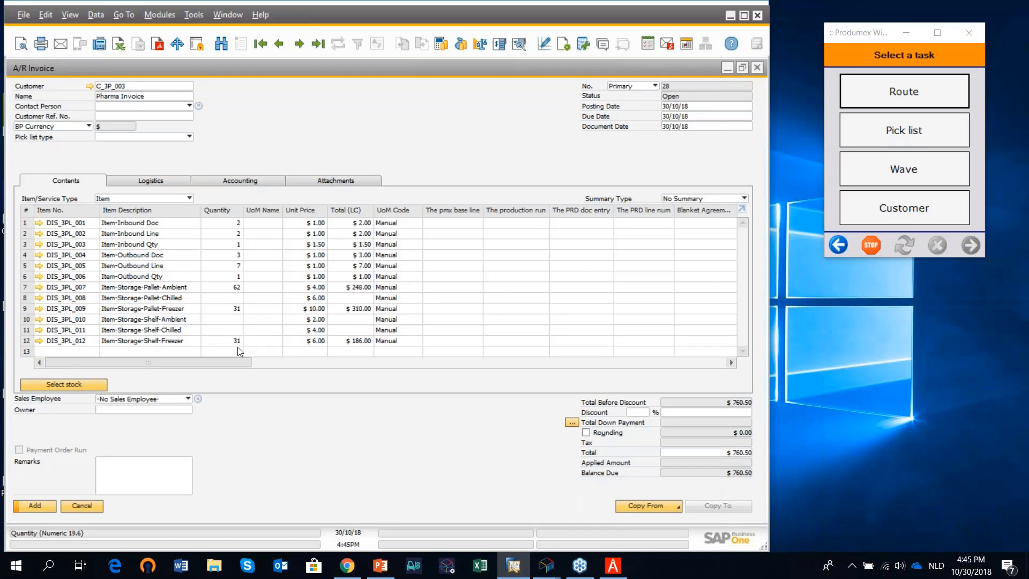
Close the Pharma and StoneTraders invoices without saving and close the 3PL reporting window
left_click(757, 69)
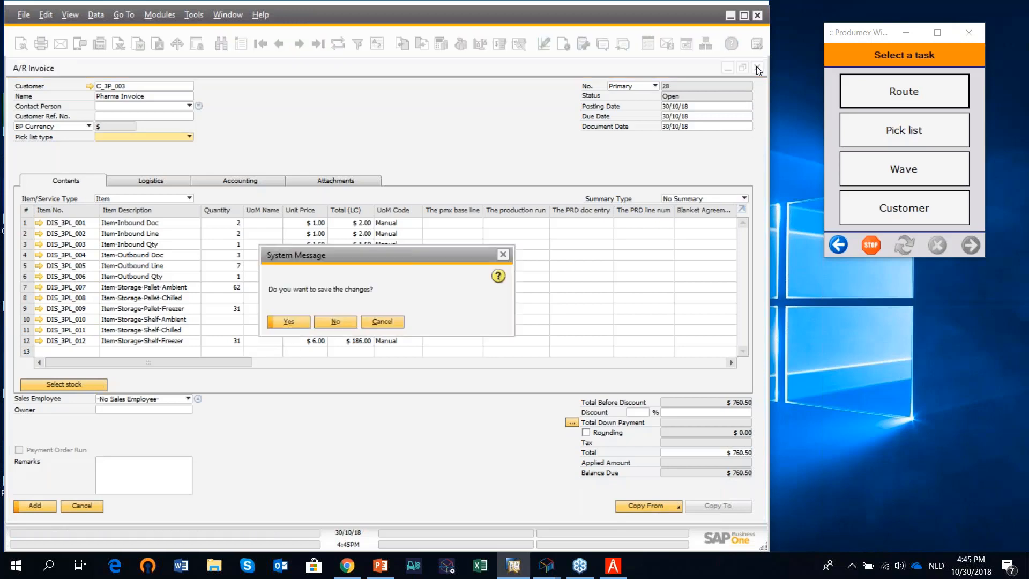
left_click(346, 321)
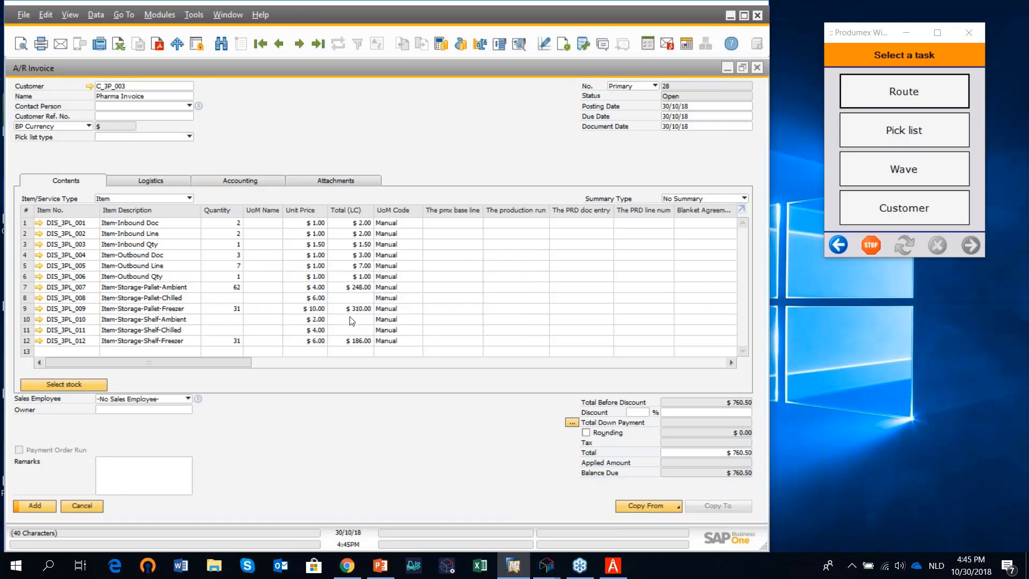
left_click(758, 72)
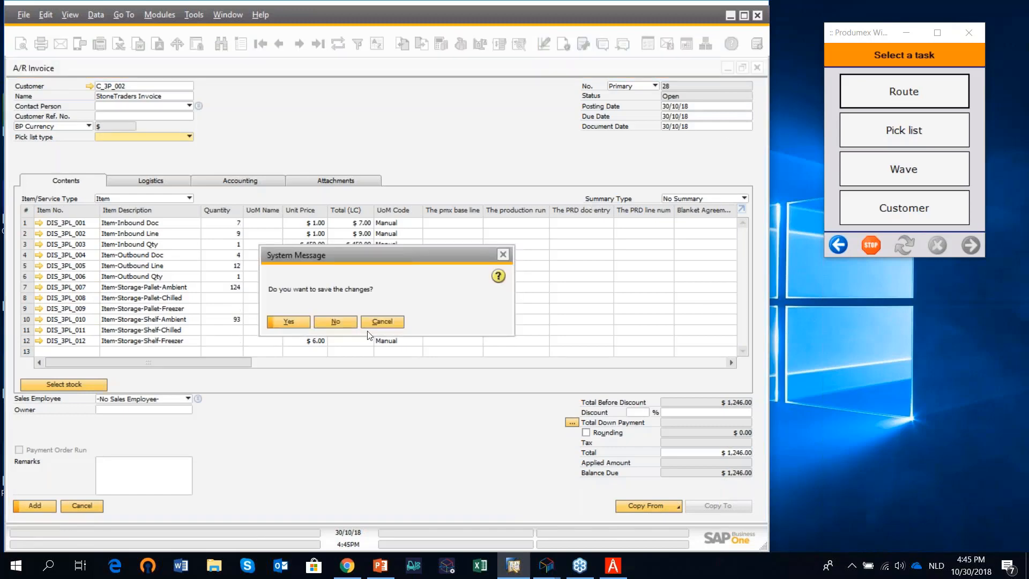
left_click(341, 325)
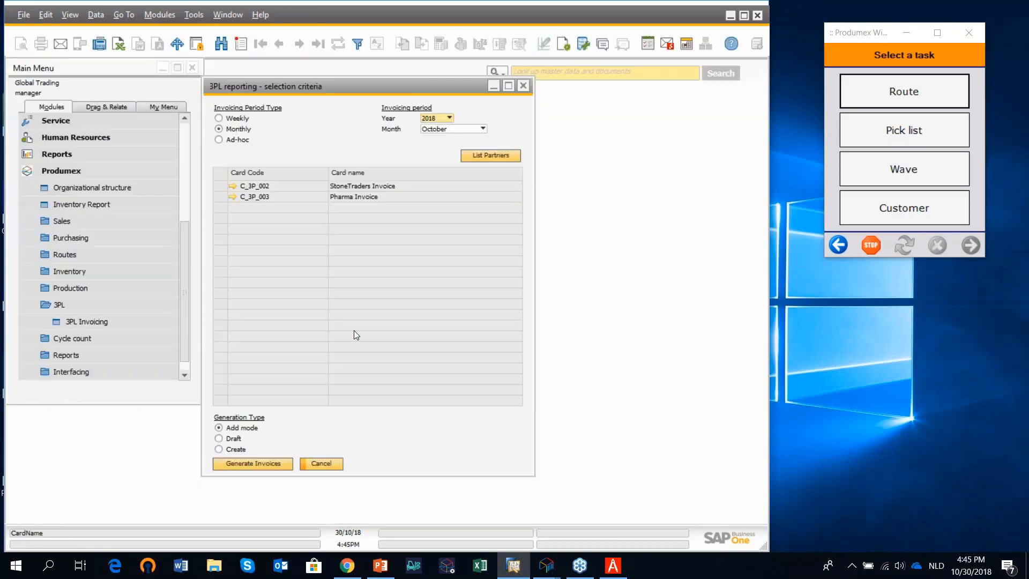
left_click(523, 86)
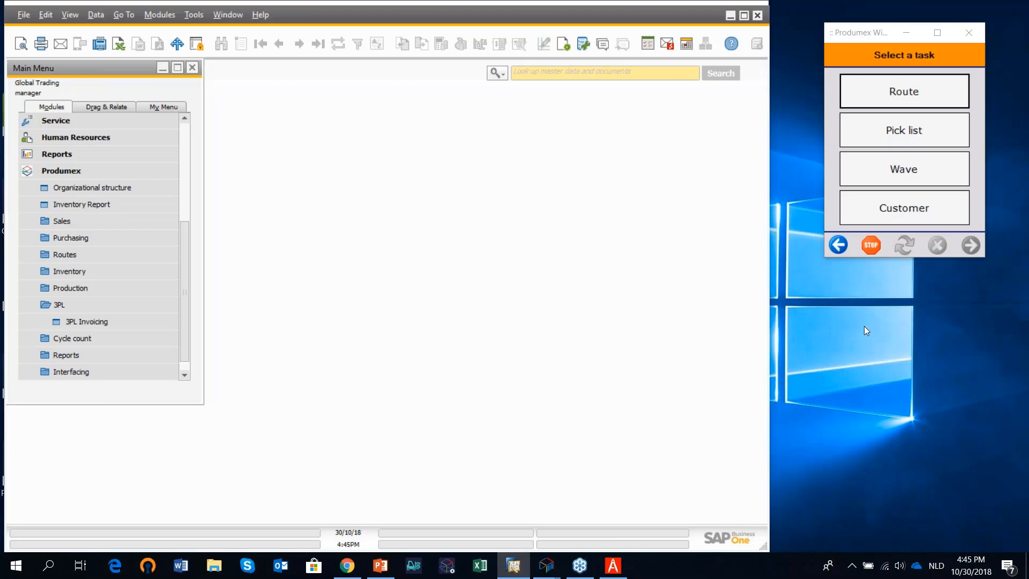
left_click(849, 351)
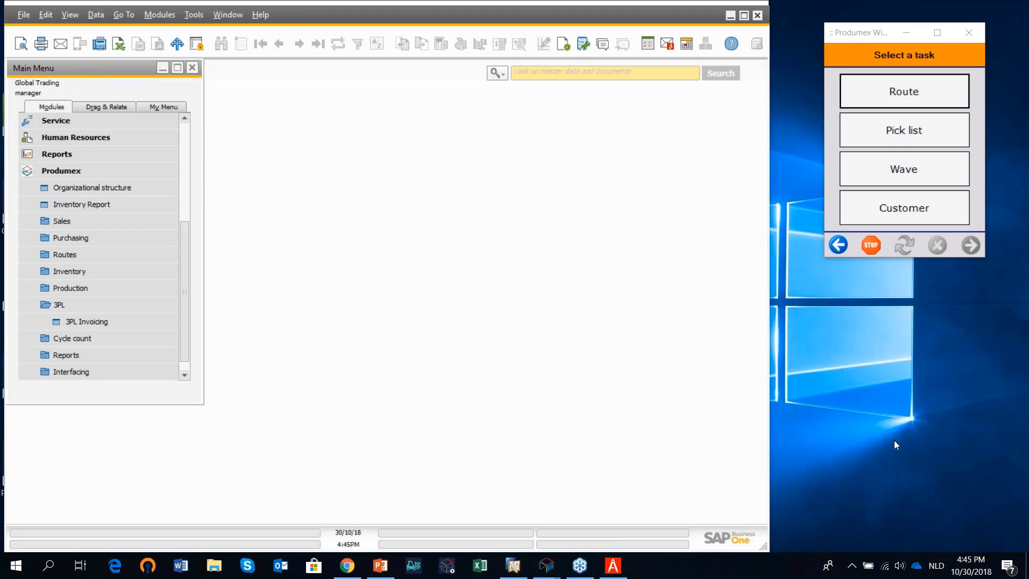